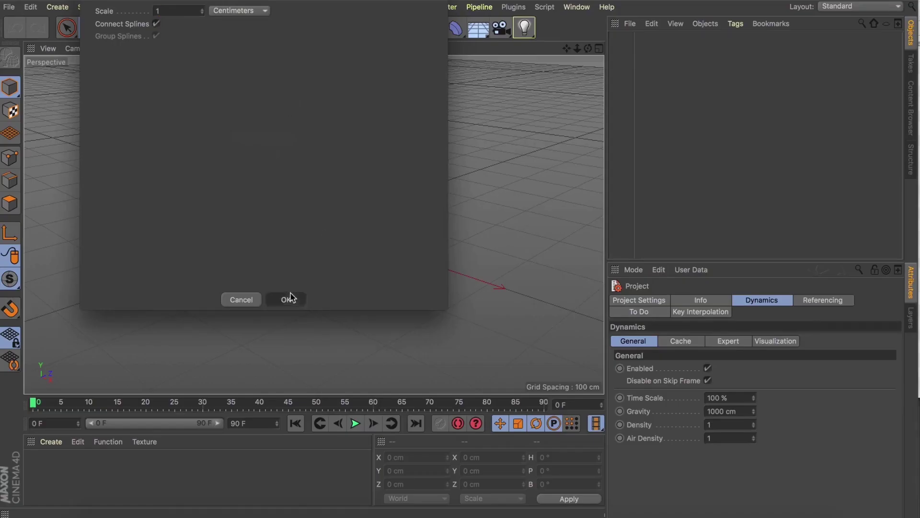
# - Import the logo splines at a scale of 1 centimeter with Connect Splines enabled, and check which shape each path under Logo_NIKE represents
pyautogui.click(289, 298)
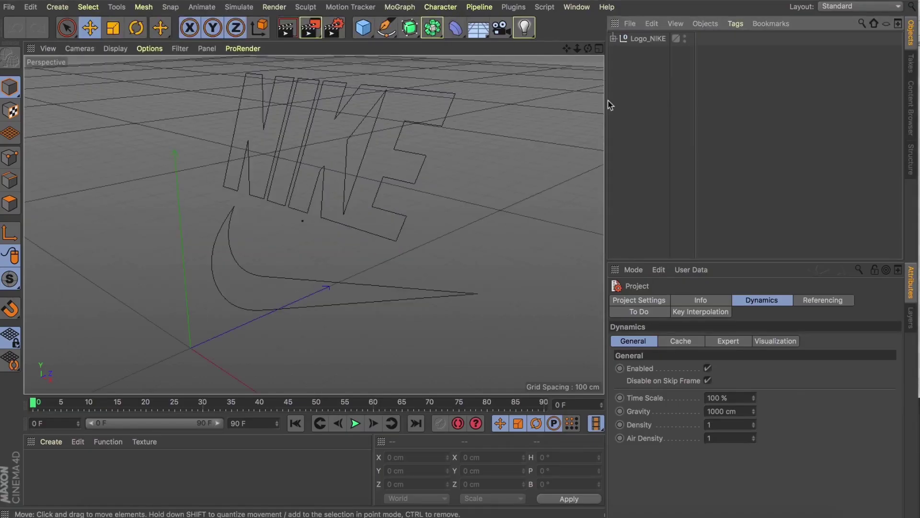
pyautogui.click(614, 38)
pyautogui.click(640, 51)
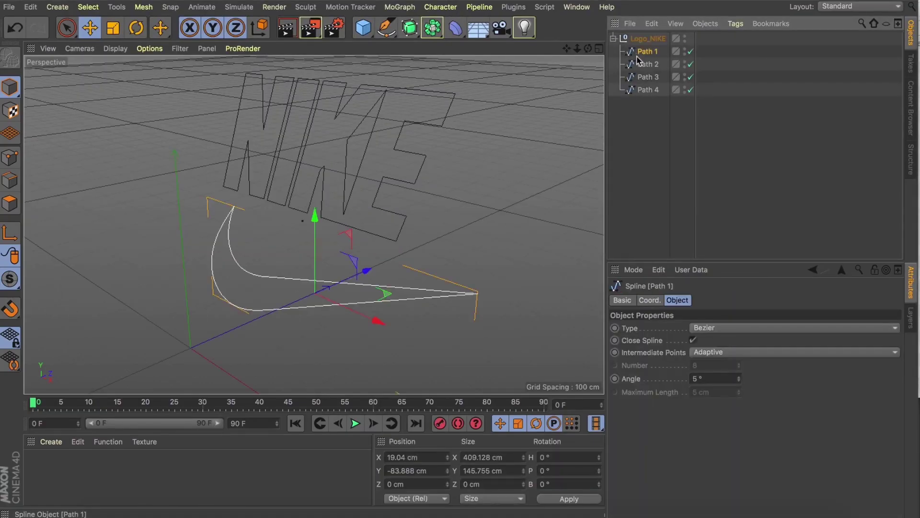
pyautogui.click(639, 65)
pyautogui.click(644, 76)
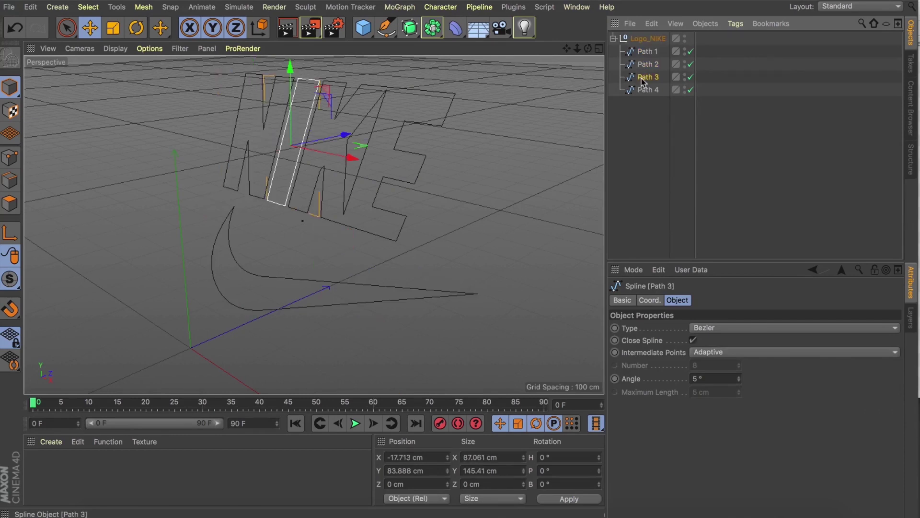
pyautogui.click(644, 90)
pyautogui.moveTo(642, 77); pyautogui.dragTo(637, 64)
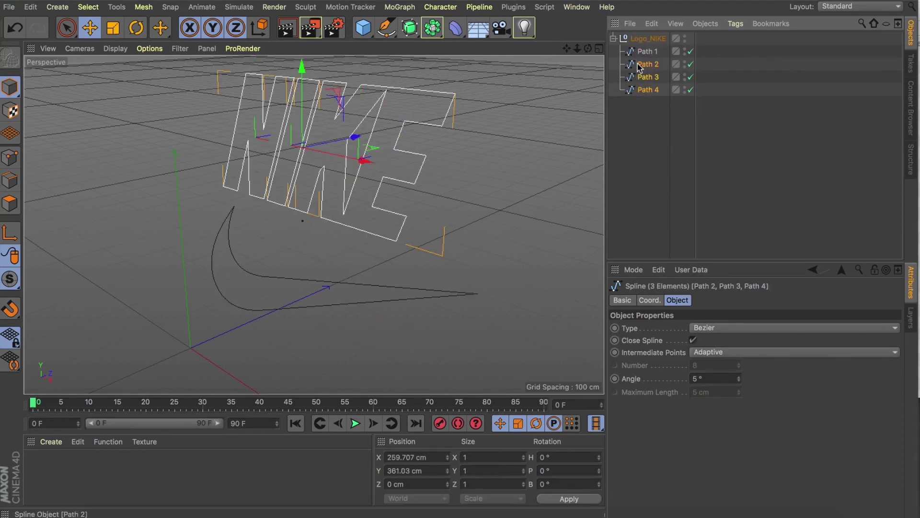
# - Set the X, Y and Z position of Path 1, the swoosh outline, to 0 cm relative to its parent
pyautogui.click(646, 125)
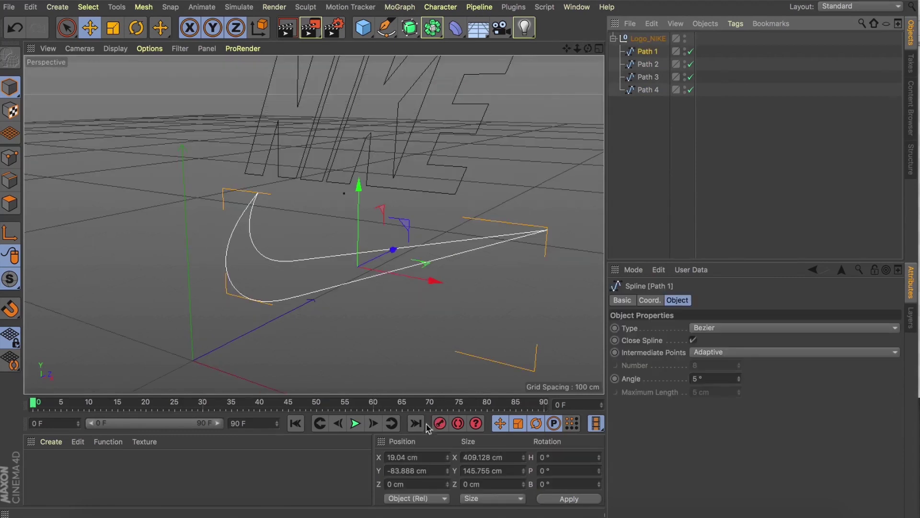
pyautogui.click(394, 456)
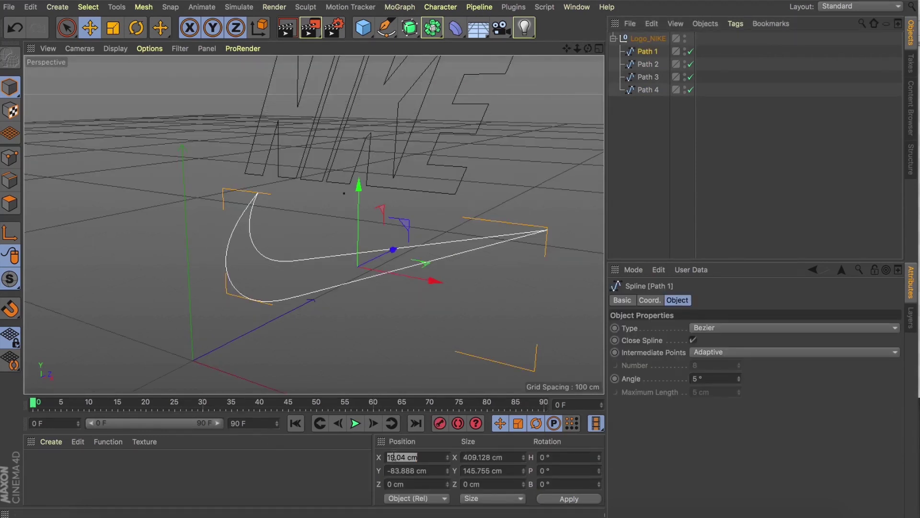
pyautogui.write('0')
pyautogui.press('Tab')
pyautogui.write('0')
pyautogui.press('Tab')
pyautogui.write('0')
pyautogui.press('Return')
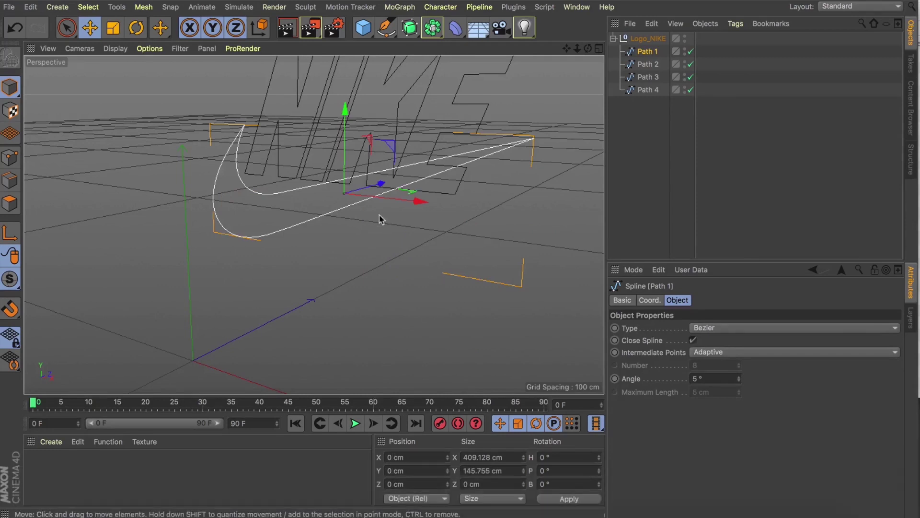
# - Rename the Path 1 spline as Swoosh
pyautogui.doubleClick(648, 51)
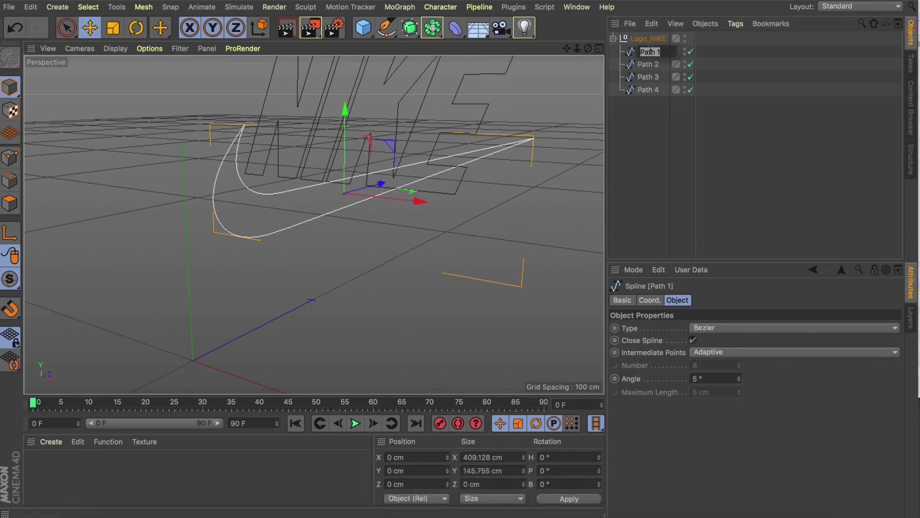
pyautogui.write('Swoos')
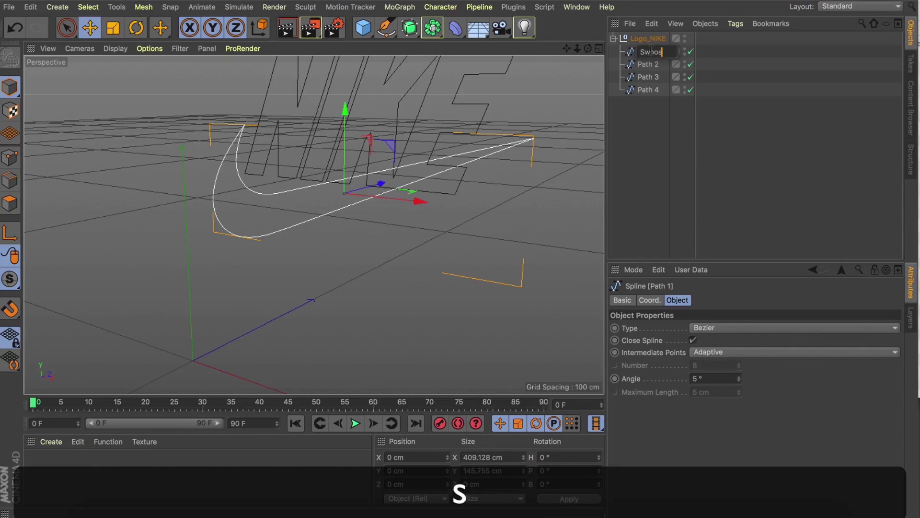
pyautogui.write('h')
pyautogui.press('Return')
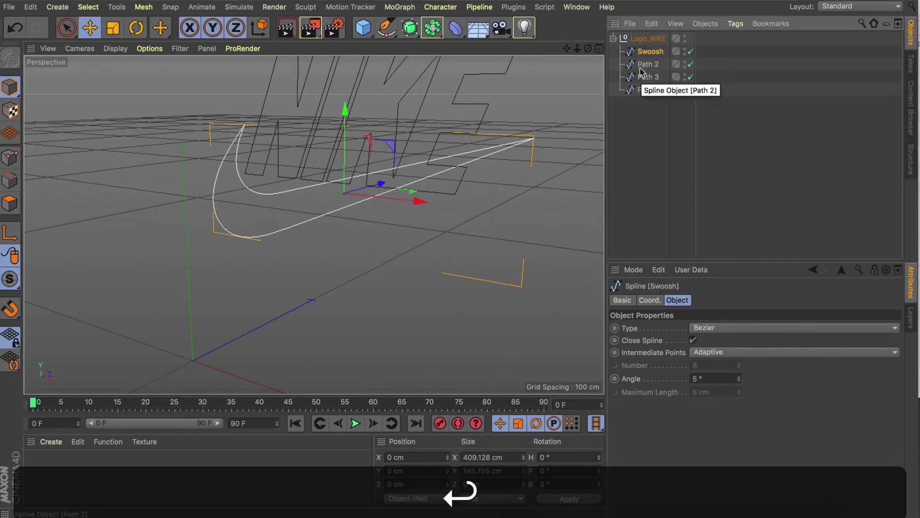
# - Set the X and Y position of the letter splines Path 2, Path 3 and Path 4 together to 0 cm
pyautogui.click(644, 66)
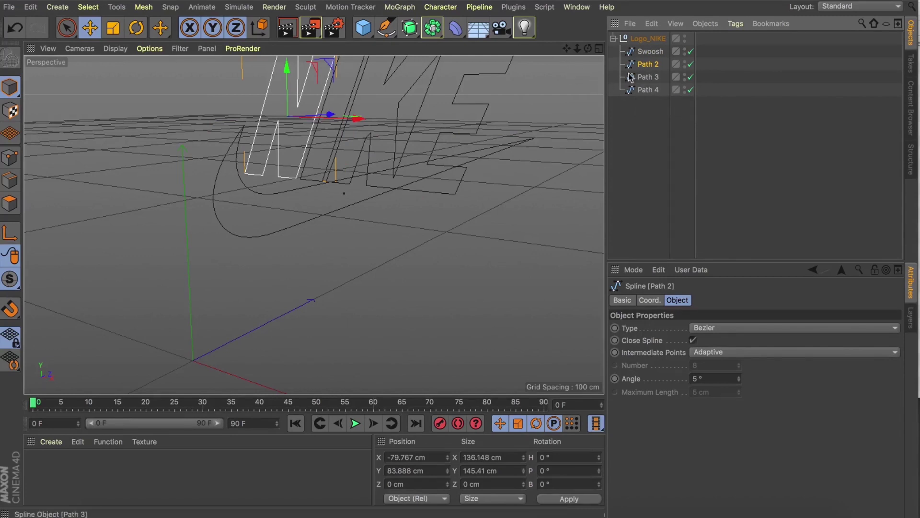
pyautogui.keyDown('shift'); pyautogui.click(642, 90); pyautogui.keyUp('shift')
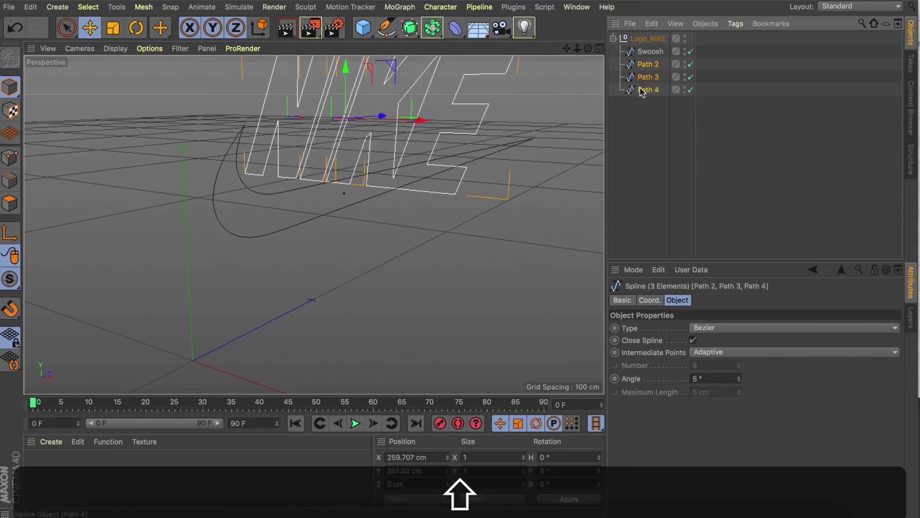
pyautogui.click(402, 457)
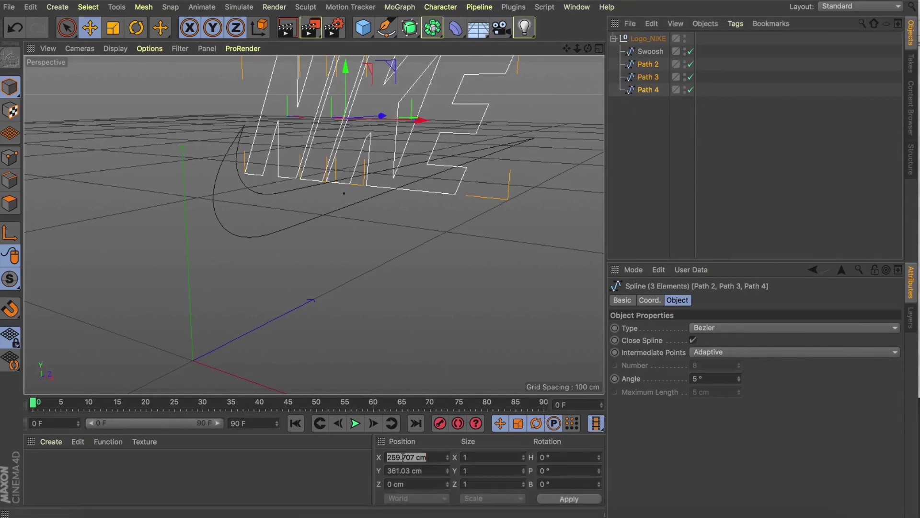
pyautogui.write('0')
pyautogui.press('Tab')
pyautogui.write('0')
pyautogui.press('Tab')
pyautogui.press('Return')
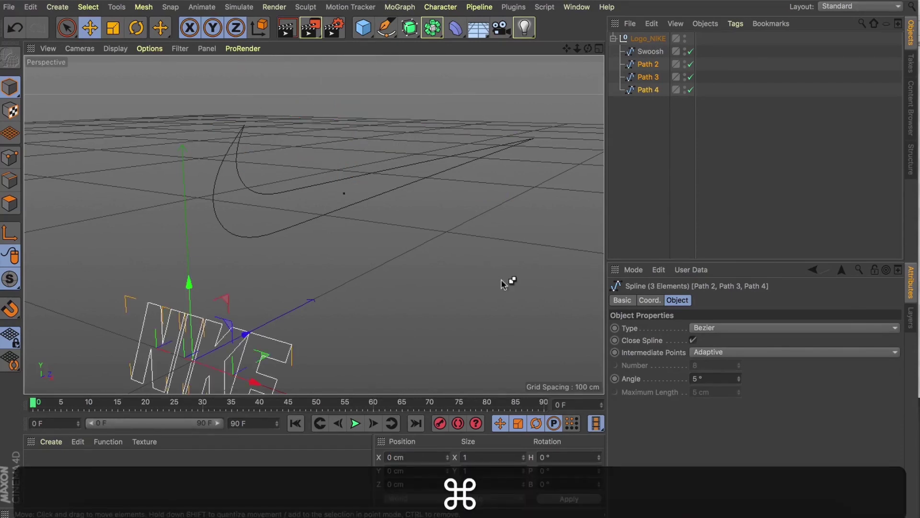
# - Move the Swoosh spline out of the Logo_NIKE null to the top level and set its X and Y position to 0 cm
pyautogui.click(648, 52)
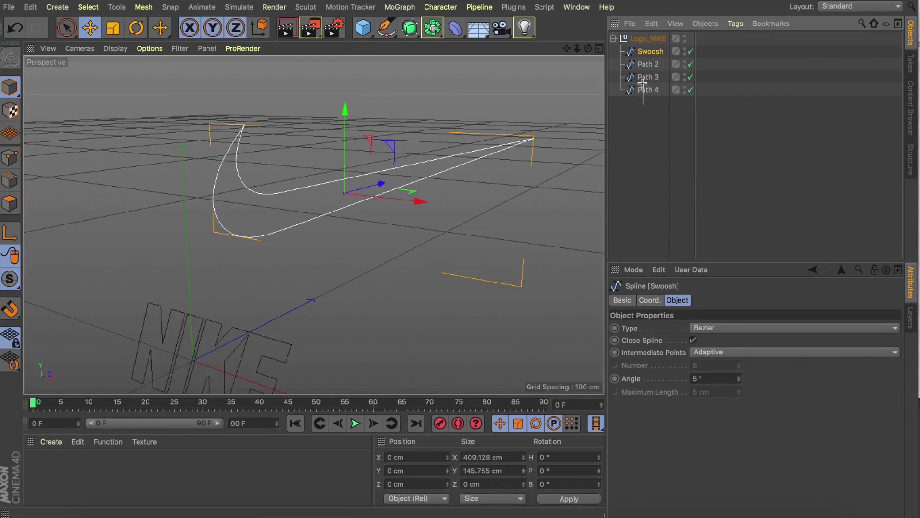
pyautogui.moveTo(641, 63); pyautogui.dragTo(641, 63)
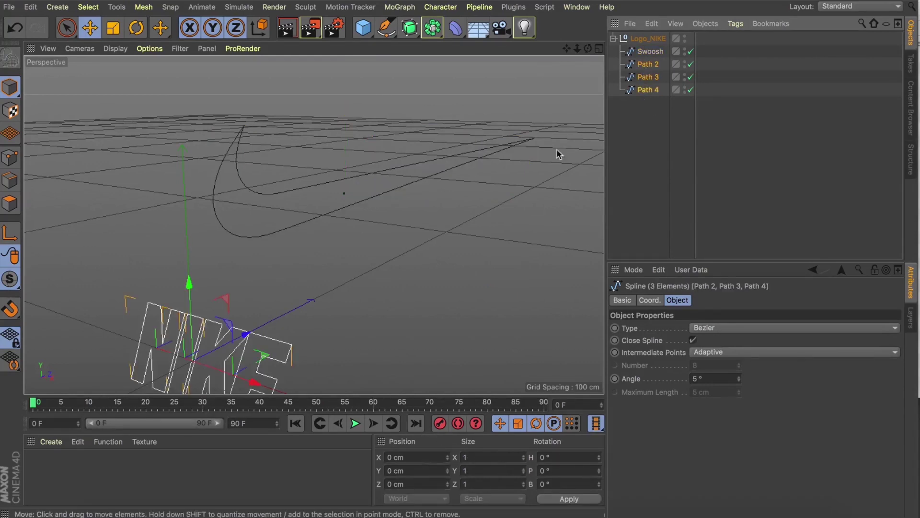
pyautogui.scroll(-10, 462, 252)
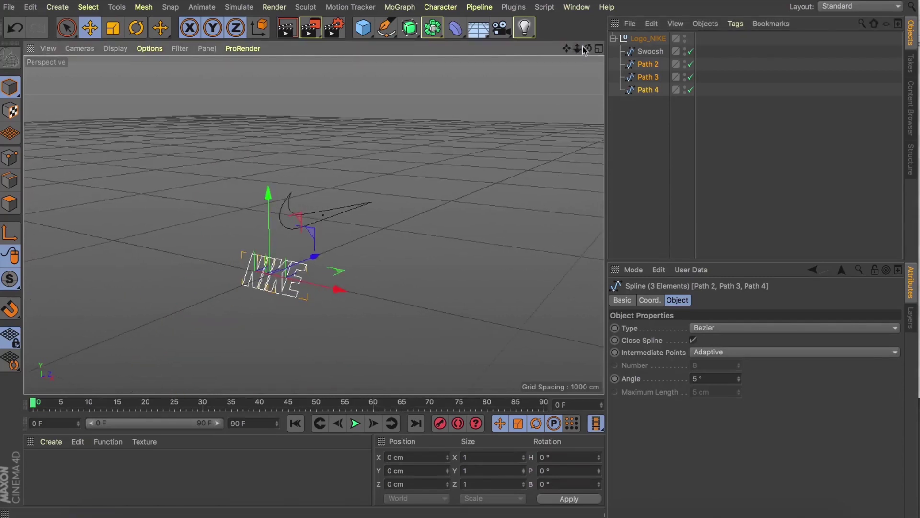
pyautogui.click(314, 225)
pyautogui.moveTo(639, 36); pyautogui.dragTo(639, 35)
pyautogui.click(390, 457)
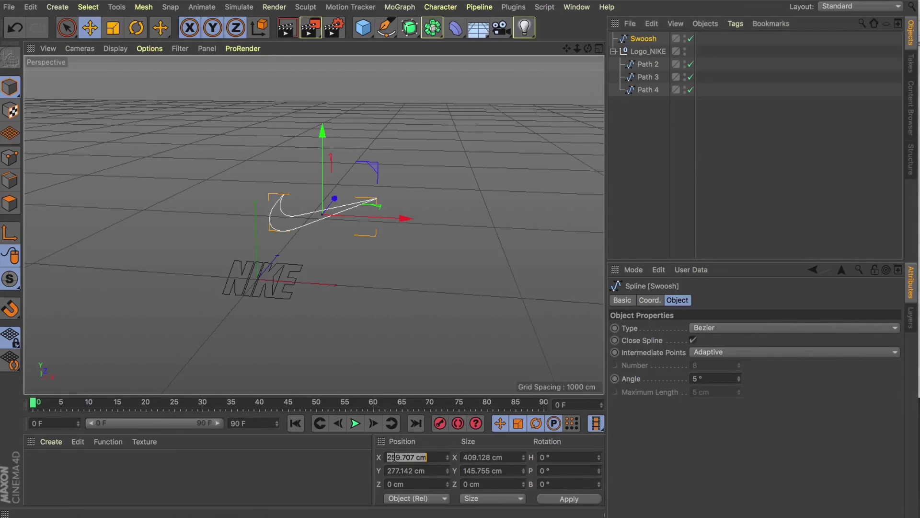
pyautogui.write('0')
pyautogui.press('Tab')
pyautogui.write('0')
pyautogui.press('Return')
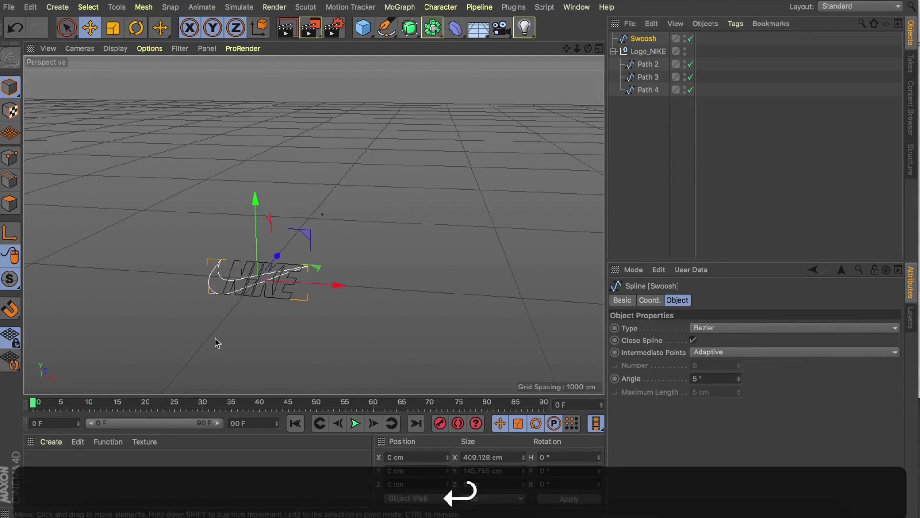
# - Add a Connect object and place Path 2, Path 3 and Path 4 inside it as children
pyautogui.press('h')
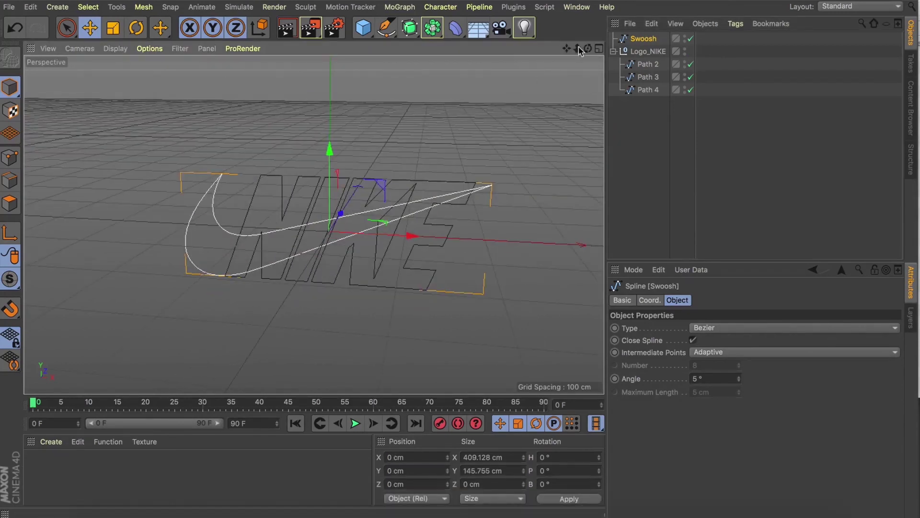
pyautogui.moveTo(566, 48); pyautogui.dragTo(567, 77)
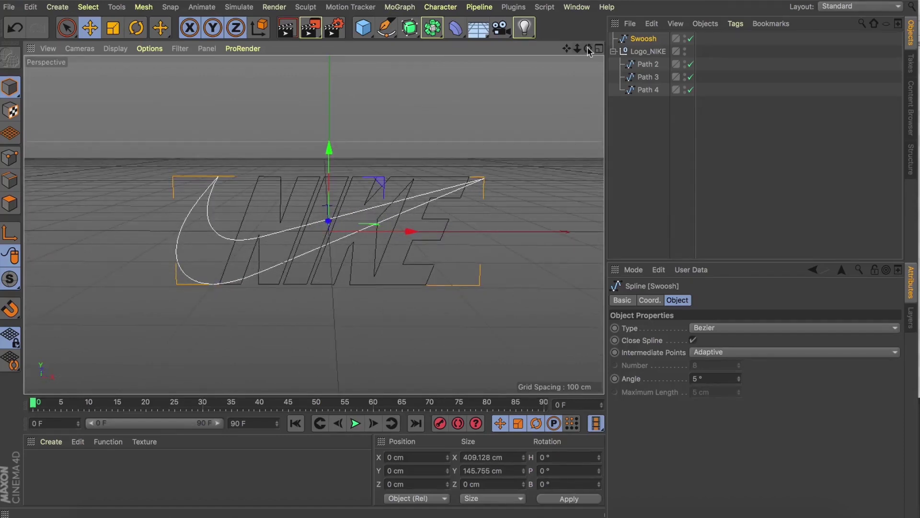
pyautogui.click(648, 77)
pyautogui.moveTo(432, 31); pyautogui.dragTo(556, 72)
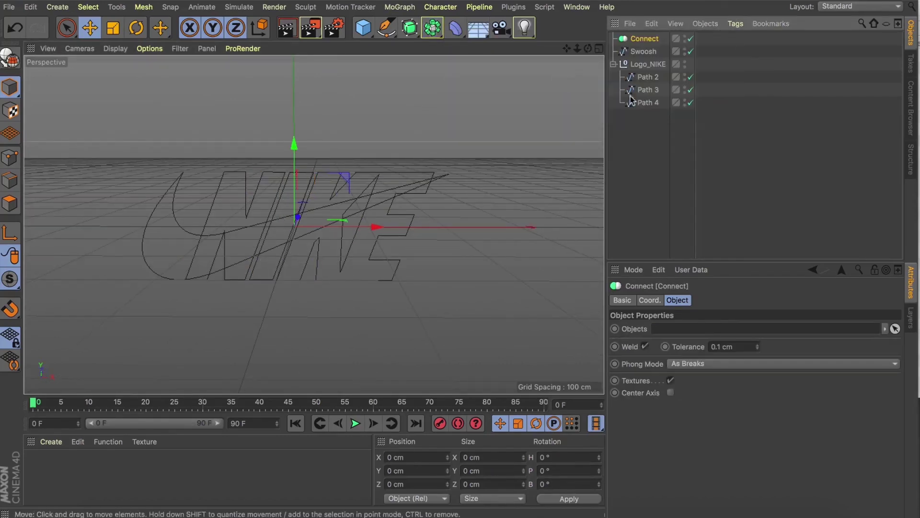
pyautogui.moveTo(669, 126); pyautogui.dragTo(644, 77)
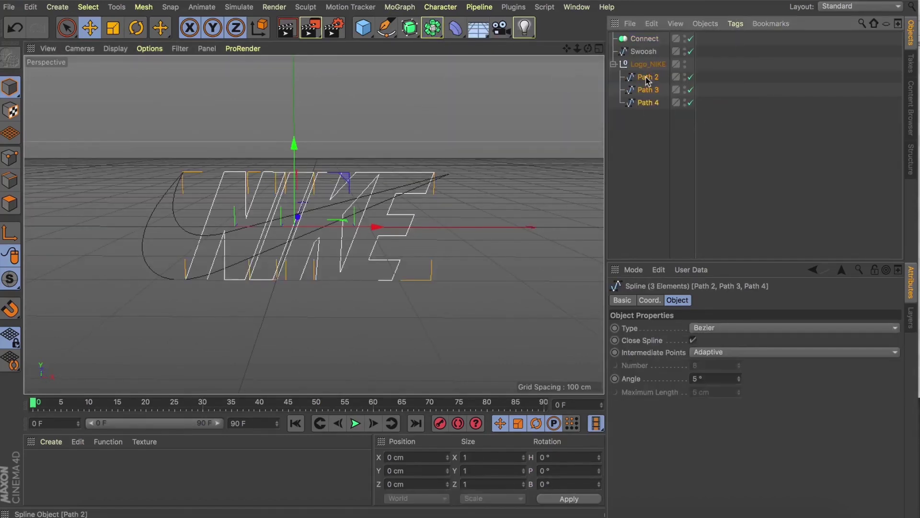
pyautogui.moveTo(647, 37); pyautogui.dragTo(644, 39)
pyautogui.click(642, 38)
pyautogui.click(614, 39)
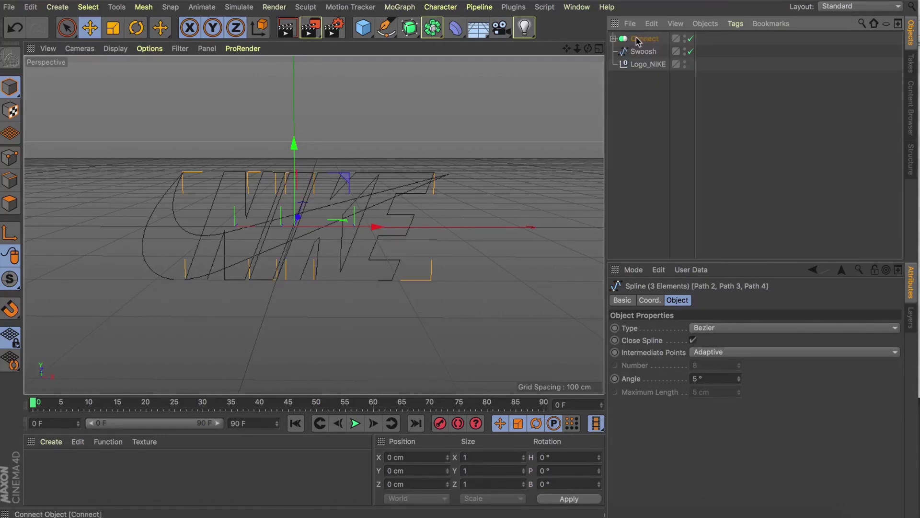
# - Rename the Connect object as Nike
pyautogui.doubleClick(638, 39)
pyautogui.write('Nike')
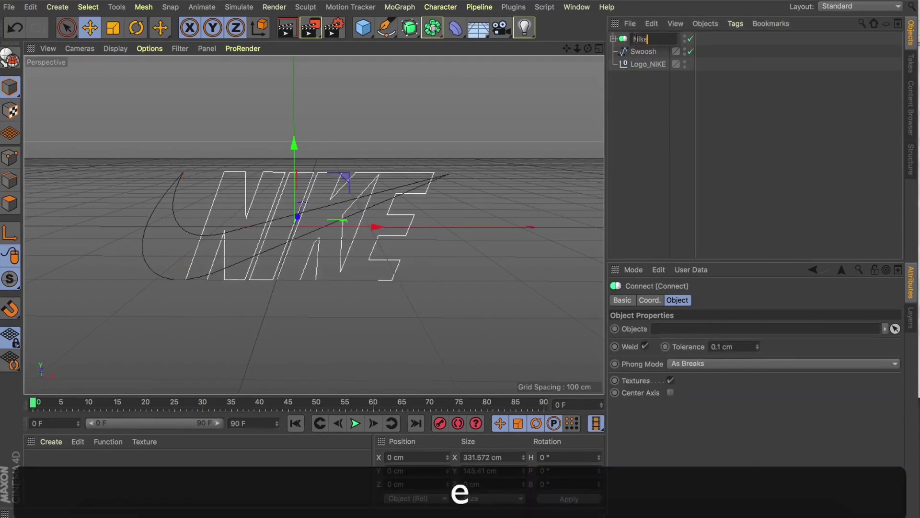
pyautogui.press('Return')
# - Delete the empty Logo_NIKE null and disable the Swoosh spline
pyautogui.click(640, 65)
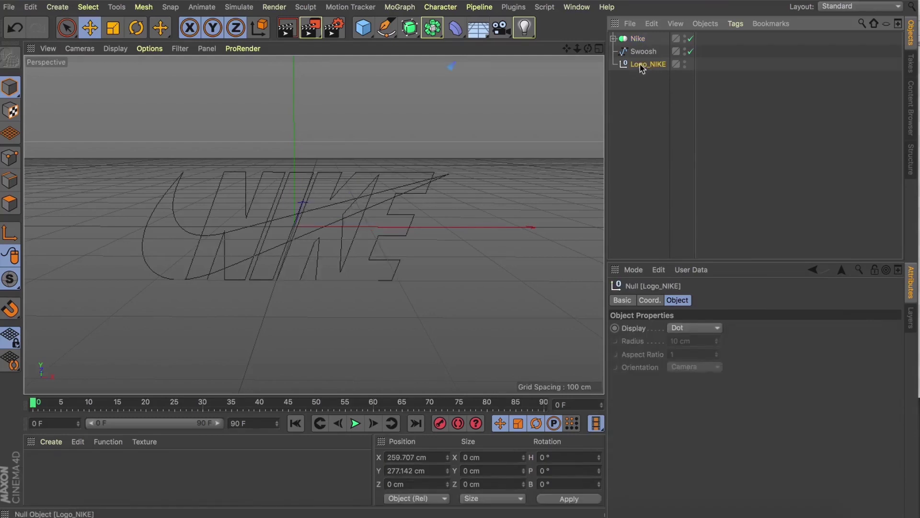
pyautogui.press('BackSpace')
pyautogui.keyDown('alt'); pyautogui.moveTo(307, 218); pyautogui.dragTo(318, 227); pyautogui.keyUp('alt')
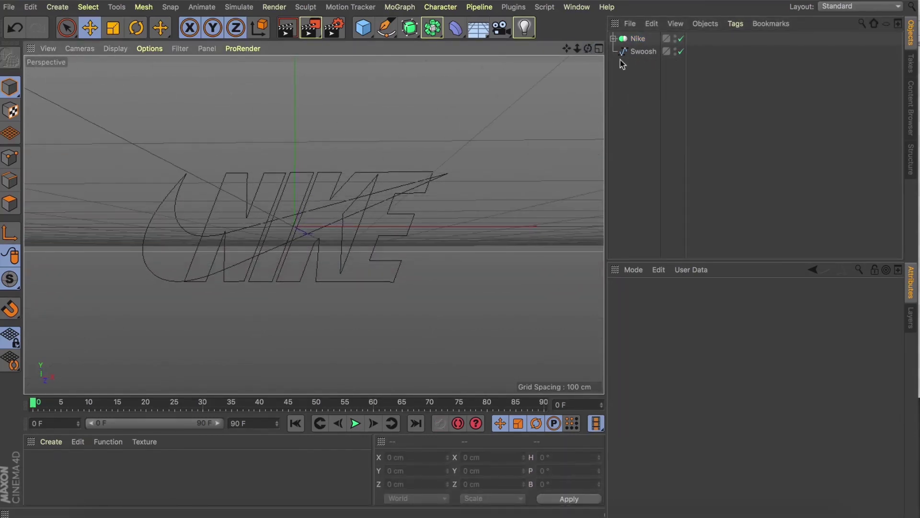
pyautogui.keyDown('alt'); pyautogui.moveTo(459, 253); pyautogui.dragTo(466, 259); pyautogui.keyUp('alt')
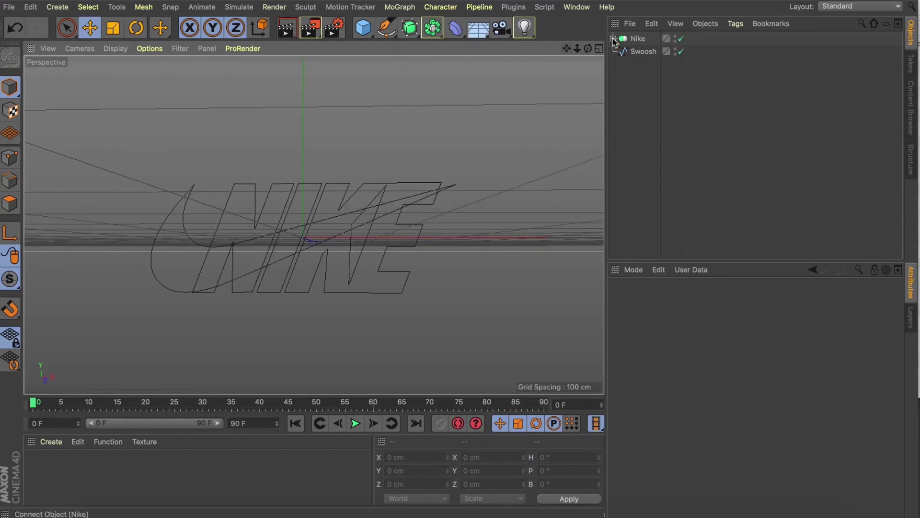
pyautogui.click(681, 51)
pyautogui.moveTo(588, 49); pyautogui.dragTo(588, 49)
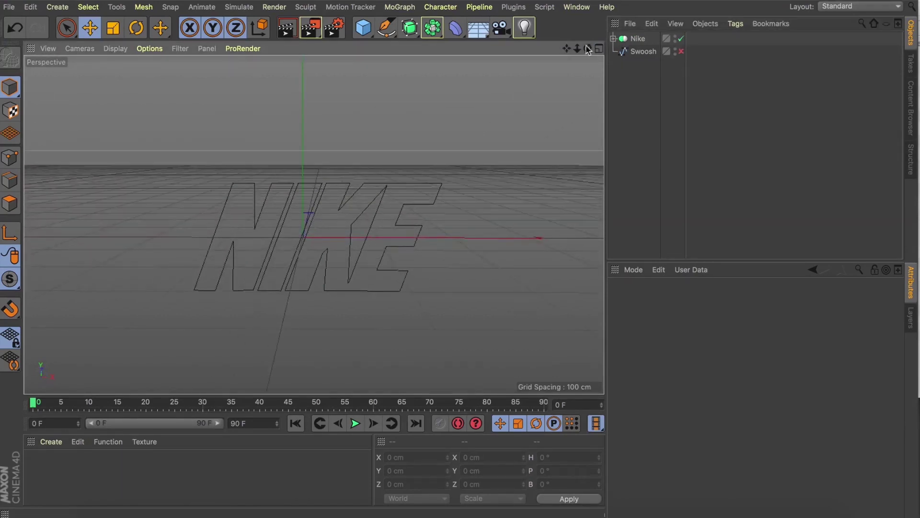
# - Raise the Nike object to about 74.5 cm on the Y axis in the front view, so the letters stand on the ground
pyautogui.click(635, 38)
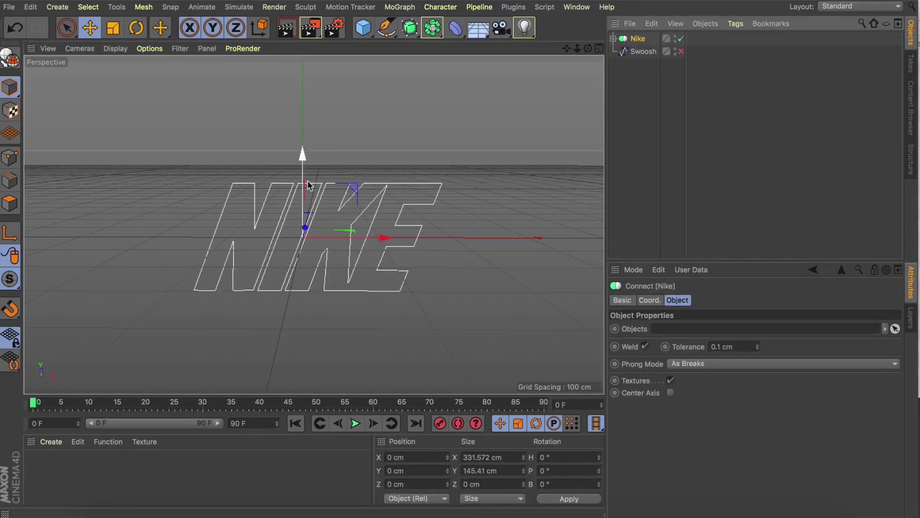
pyautogui.click(599, 49)
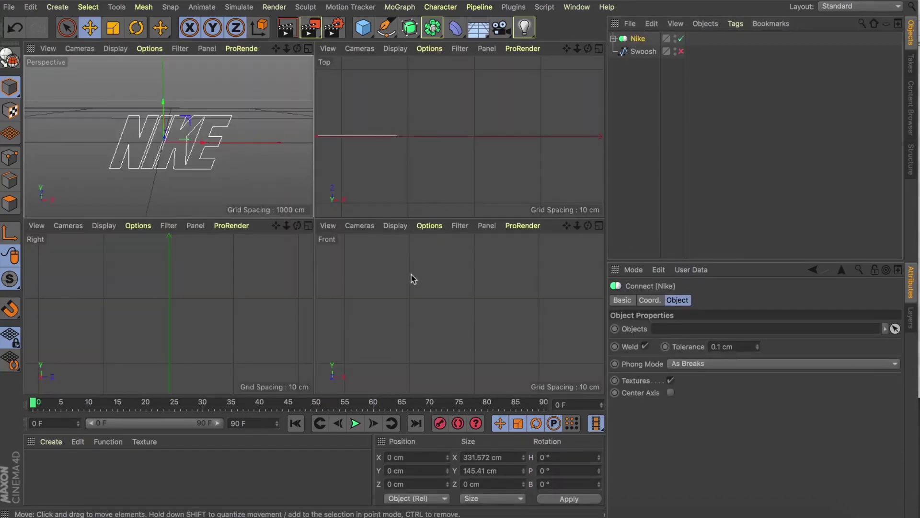
pyautogui.press('s')
pyautogui.moveTo(446, 278); pyautogui.dragTo(416, 283)
pyautogui.click(308, 48)
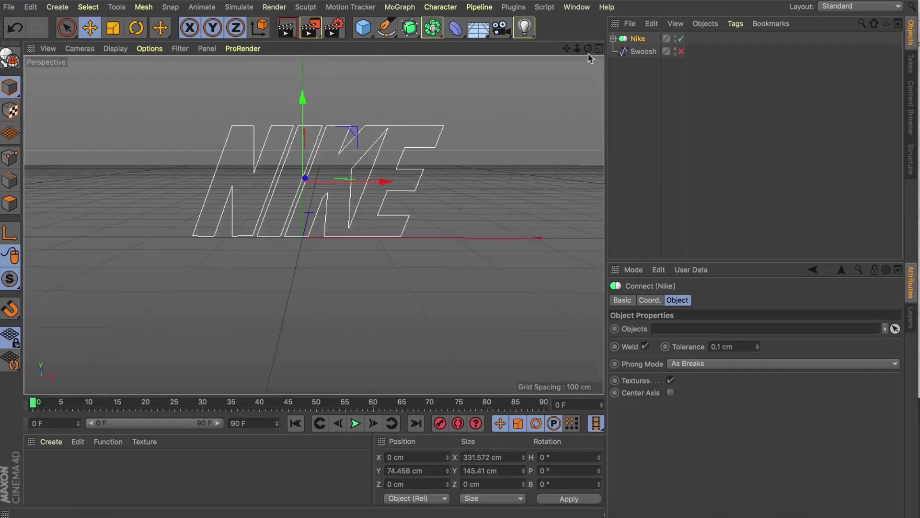
# - Add an Extrude object as parent of the Nike object and set its Z movement to 215 cm
pyautogui.click(433, 27)
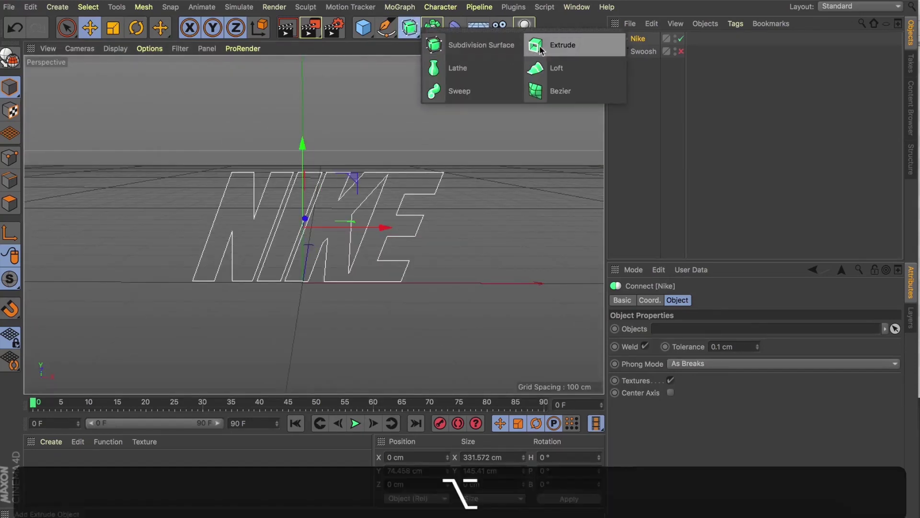
pyautogui.keyDown('alt'); pyautogui.click(540, 48); pyautogui.keyUp('alt')
pyautogui.moveTo(588, 50); pyautogui.dragTo(589, 50)
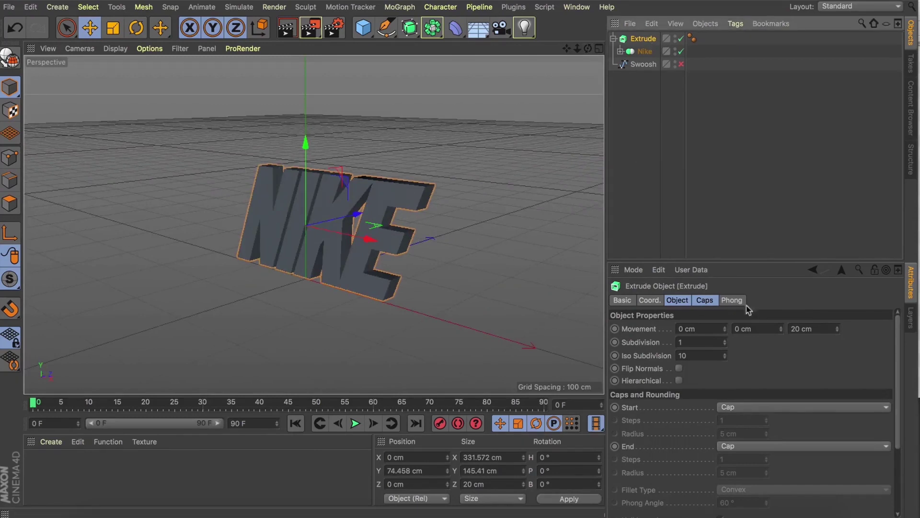
pyautogui.moveTo(838, 329); pyautogui.dragTo(838, 240)
pyautogui.moveTo(589, 49); pyautogui.dragTo(562, 51)
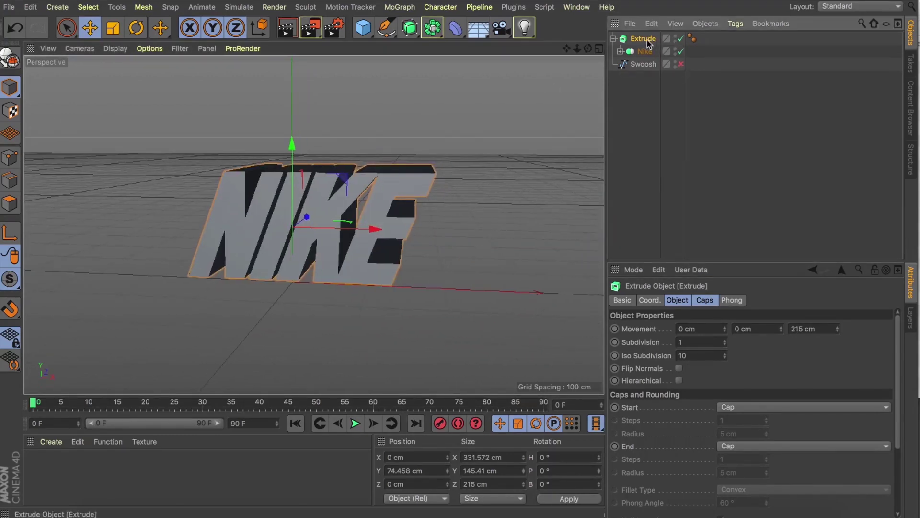
# - Duplicate the Extrude object with its contents and replace the copy's Nike child with the Swoosh spline
pyautogui.press('super+c')
pyautogui.press('super+v')
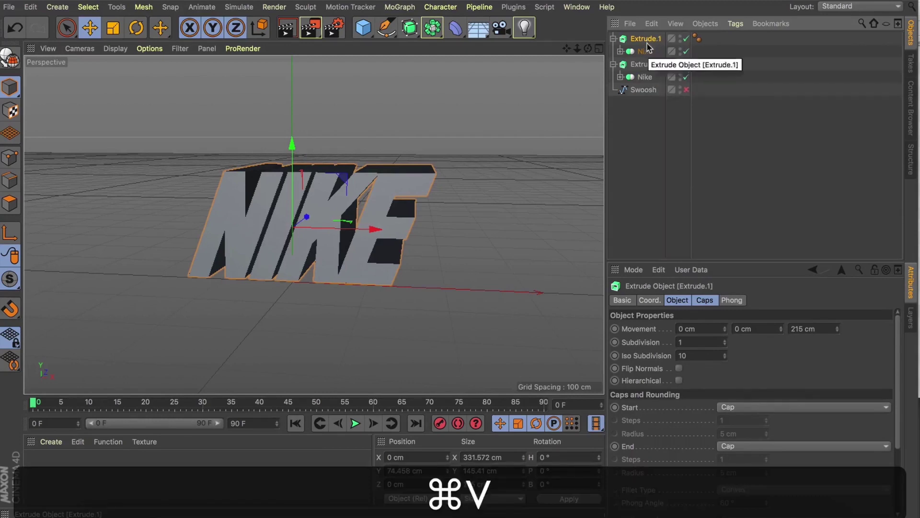
pyautogui.click(647, 52)
pyautogui.press('BackSpace')
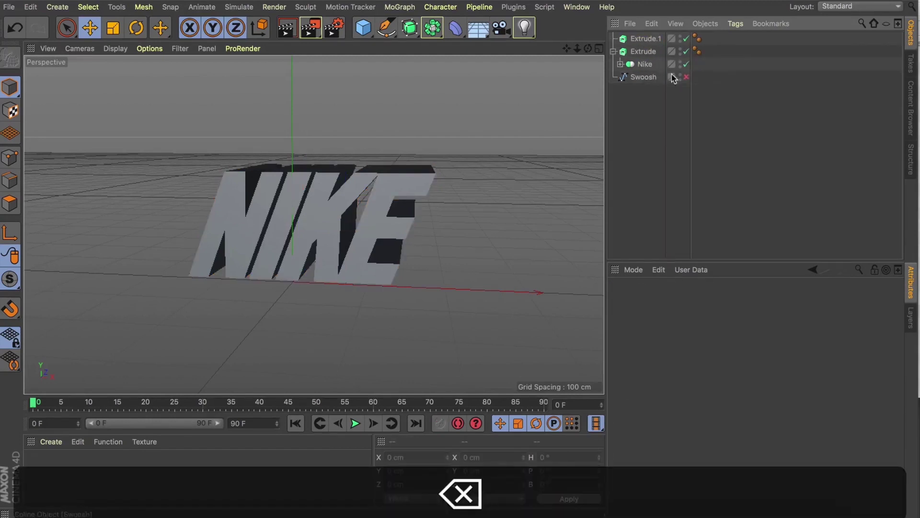
pyautogui.moveTo(646, 40); pyautogui.dragTo(646, 41)
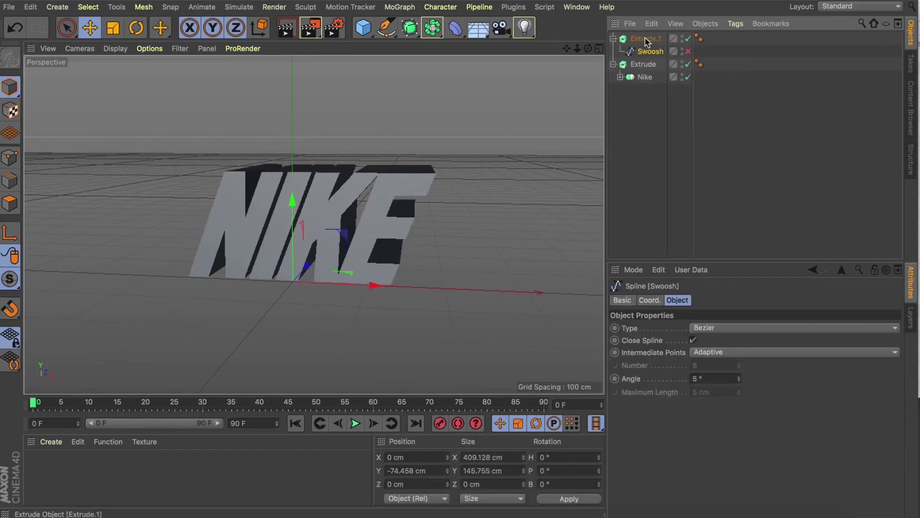
# - Disable the original Extrude and its Nike child, and enable the Swoosh spline
pyautogui.click(689, 65)
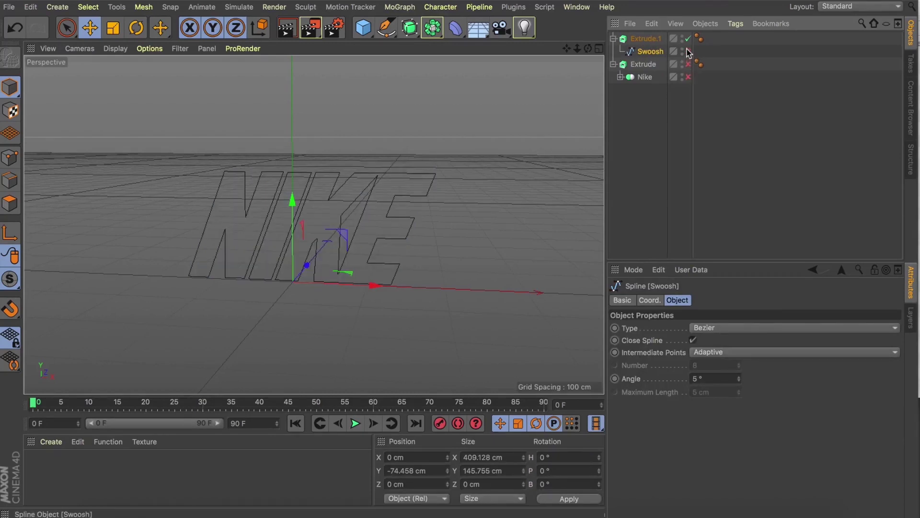
pyautogui.click(689, 52)
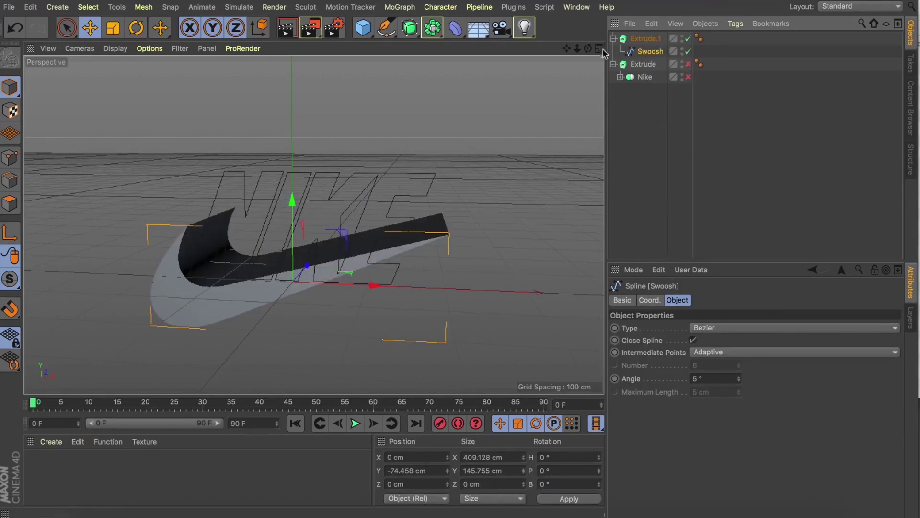
pyautogui.moveTo(590, 50); pyautogui.dragTo(610, 51)
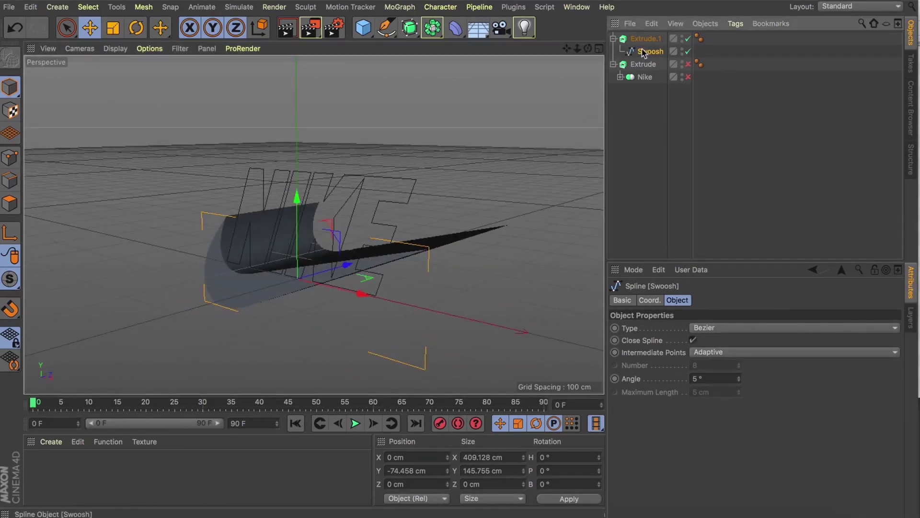
# - Raise the Swoosh spline to 0 cm on the Y axis in the front view so it lines up with the letters
pyautogui.click(599, 48)
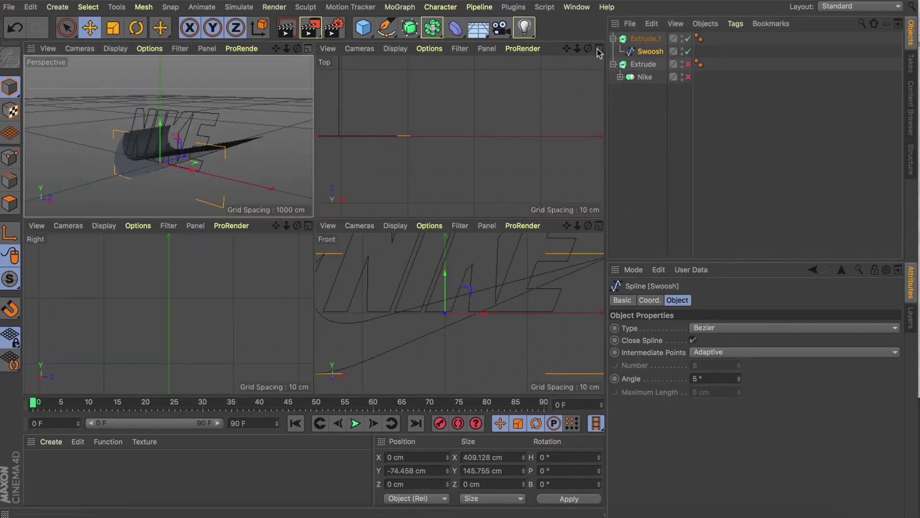
pyautogui.moveTo(461, 312); pyautogui.dragTo(516, 263)
pyautogui.scroll(-5, 460, 312)
pyautogui.moveTo(571, 227); pyautogui.dragTo(556, 237)
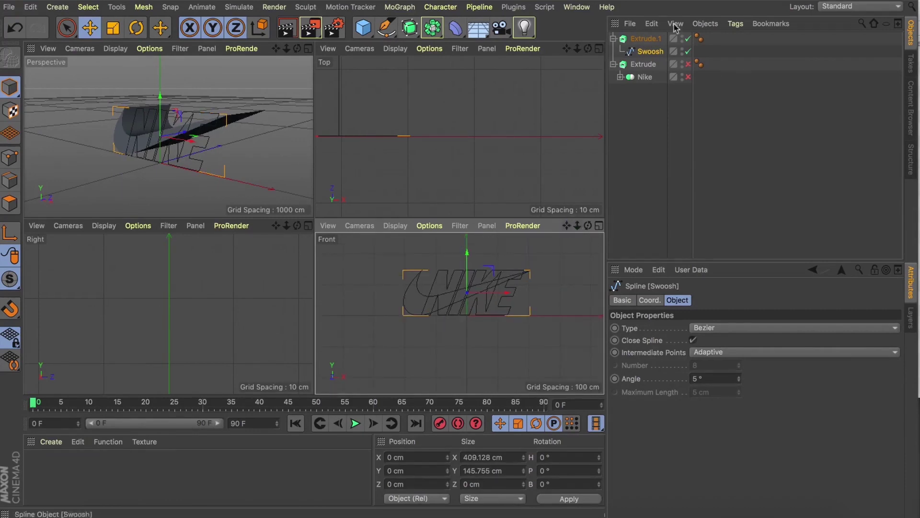
# - Rotate the swoosh's Extrude object to a heading of 90°
pyautogui.click(642, 38)
pyautogui.press('r')
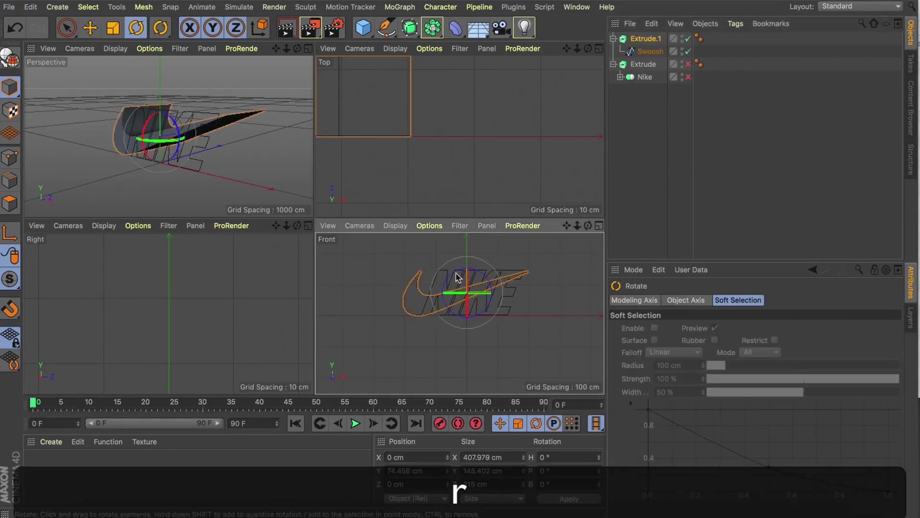
pyautogui.moveTo(454, 286); pyautogui.dragTo(588, 310)
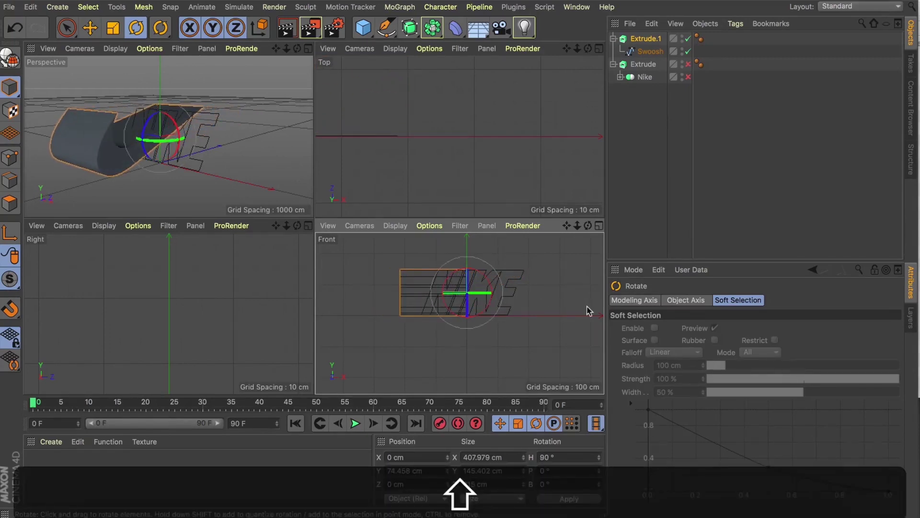
# - Move the swoosh's Extrude object to about 184.9 cm on X in the front view, aligned with the lettering's far edge
pyautogui.press('e')
pyautogui.moveTo(430, 294); pyautogui.dragTo(486, 304)
pyautogui.scroll(5, 521, 282)
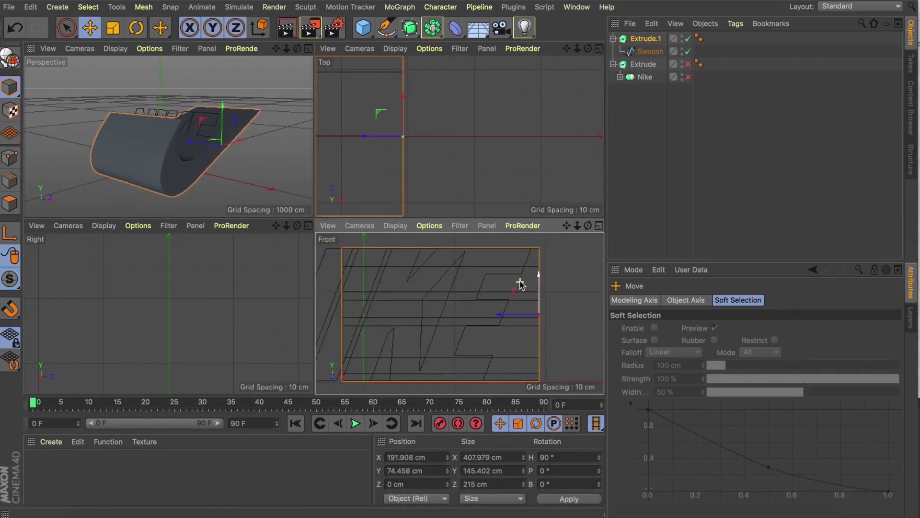
pyautogui.moveTo(509, 320); pyautogui.dragTo(499, 318)
pyautogui.moveTo(577, 226); pyautogui.dragTo(580, 227)
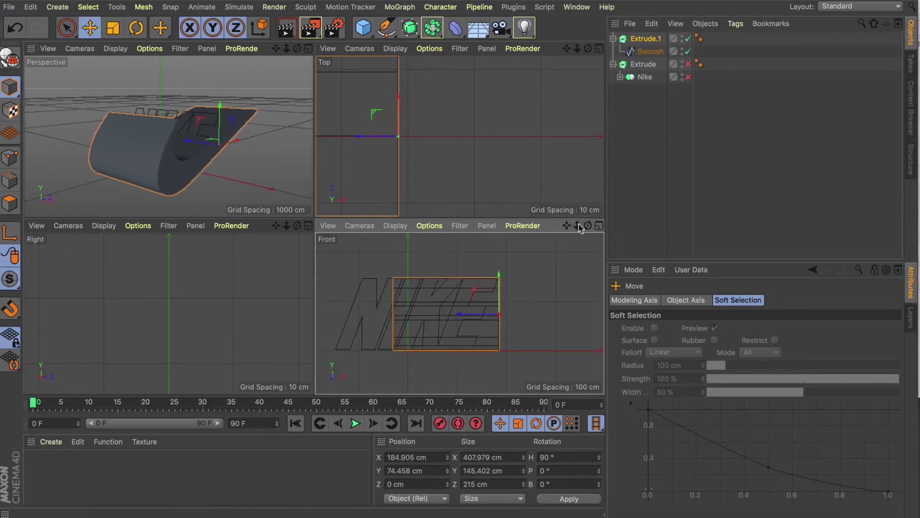
# - Set the swoosh extrusion's Z movement to 332 cm and re-enable the original Extrude and its Nike child
pyautogui.click(645, 38)
pyautogui.click(838, 329)
pyautogui.moveTo(838, 330); pyautogui.dragTo(840, 303)
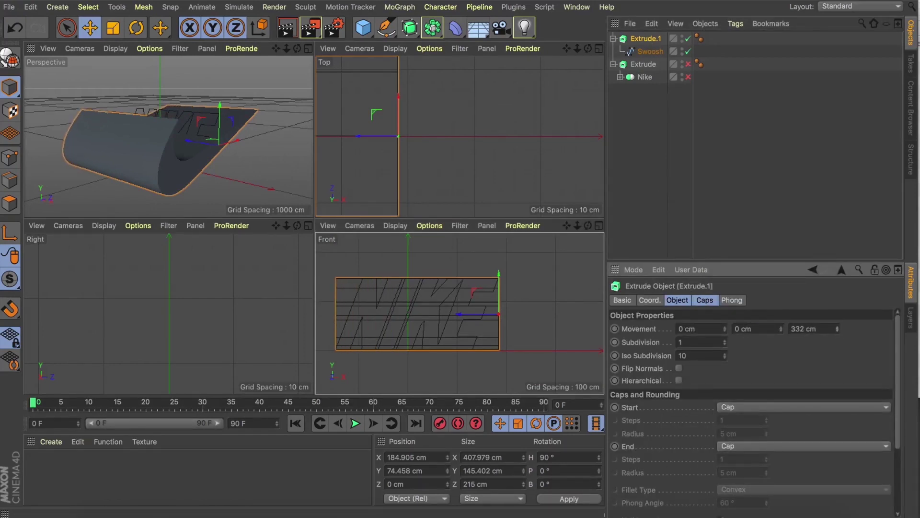
pyautogui.click(689, 64)
pyautogui.click(688, 77)
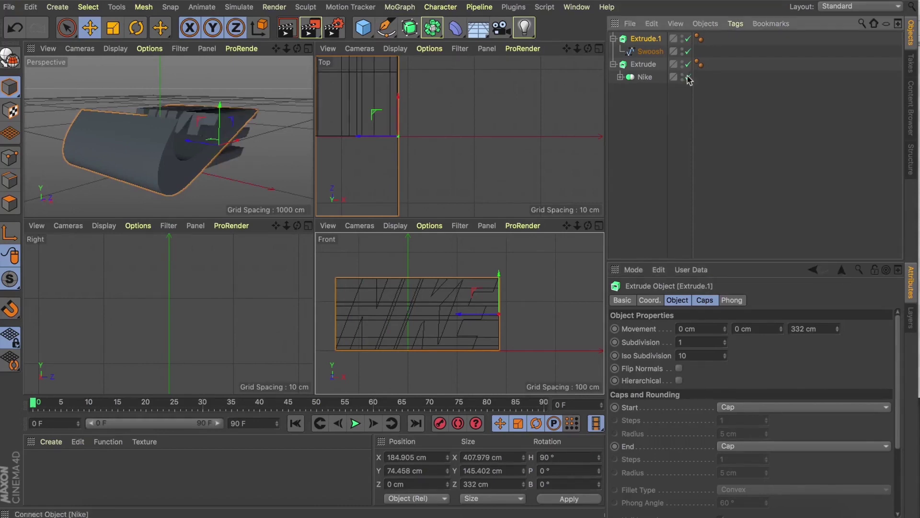
# - Rename the swoosh's Extrude object as Swoosh extrude and the lettering's Extrude object as Nike Extrude
pyautogui.press('h')
pyautogui.doubleClick(642, 38)
pyautogui.write('Swoosh extrude')
pyautogui.press('Return')
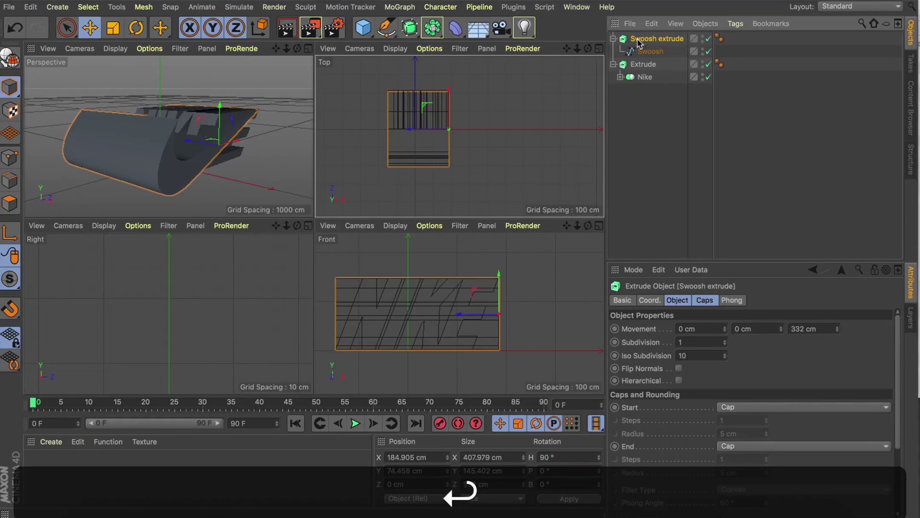
pyautogui.doubleClick(638, 65)
pyautogui.write('Nike')
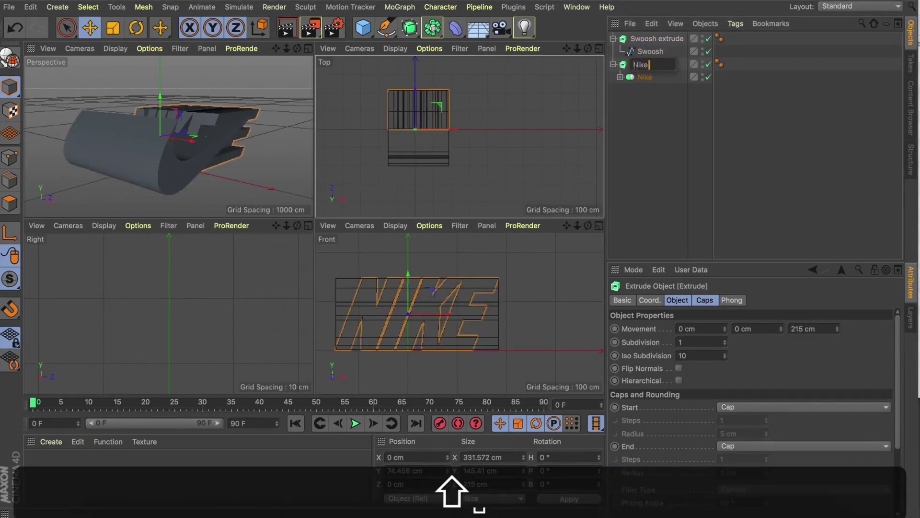
pyautogui.write(' Extrude')
pyautogui.press('Return')
# - Move Nike Extrude to about -204.9 cm on Z so its front lines up with the swoosh's outer edge
pyautogui.moveTo(415, 102); pyautogui.dragTo(415, 136)
pyautogui.press('s')
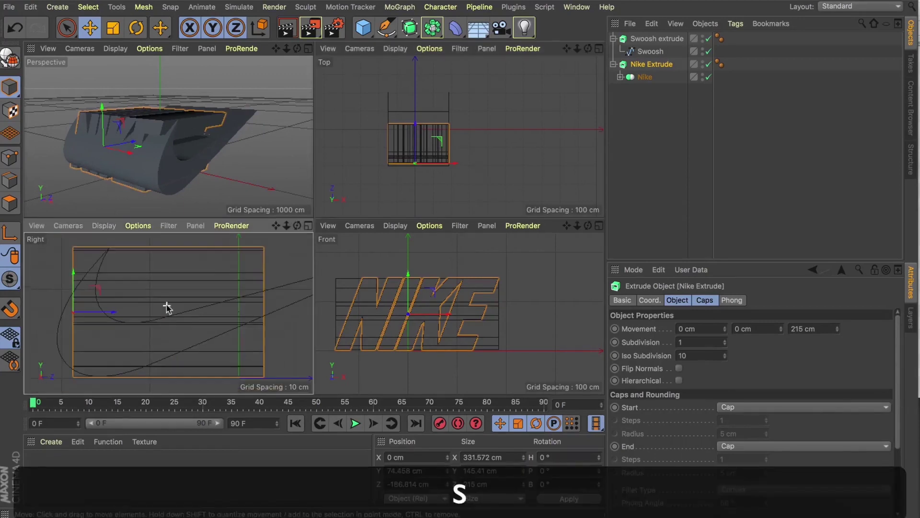
pyautogui.moveTo(106, 314); pyautogui.dragTo(90, 315)
pyautogui.moveTo(286, 225); pyautogui.dragTo(277, 229)
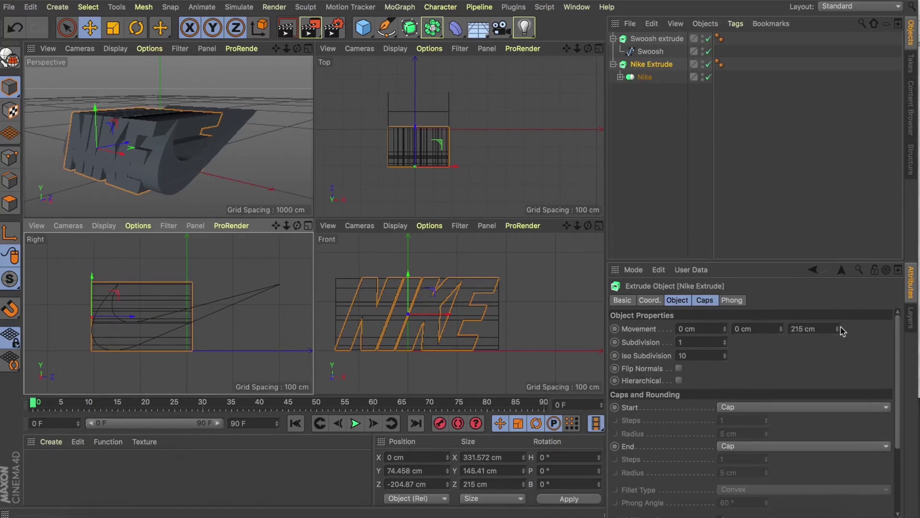
# - Set Nike Extrude's Z movement to 409 cm so the lettering spans the swoosh's full length
pyautogui.moveTo(836, 330); pyautogui.dragTo(858, 328)
pyautogui.moveTo(297, 48); pyautogui.dragTo(299, 50)
pyautogui.click(308, 49)
pyautogui.moveTo(577, 49); pyautogui.dragTo(314, 225)
pyautogui.moveTo(587, 51); pyautogui.dragTo(587, 51)
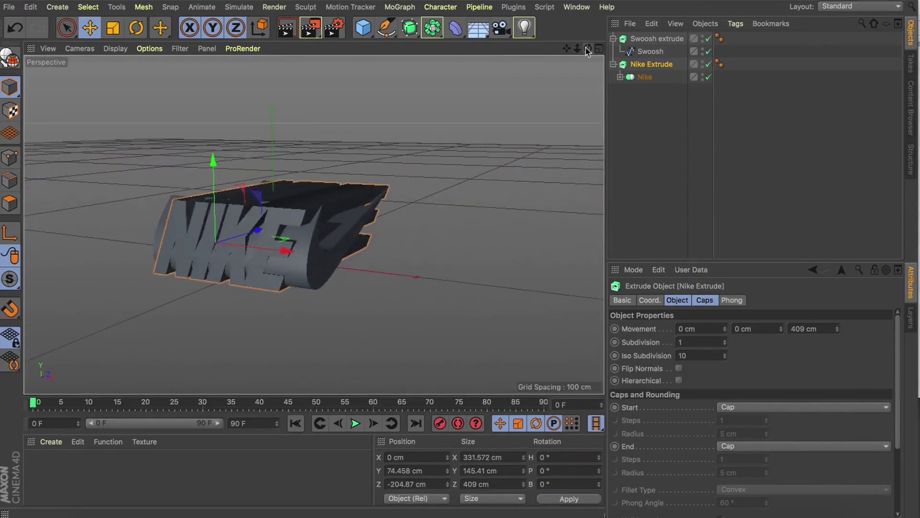
# - Add a Boole object and place Swoosh extrude and Nike Extrude inside it as children, in that order
pyautogui.moveTo(425, 29); pyautogui.dragTo(674, 45)
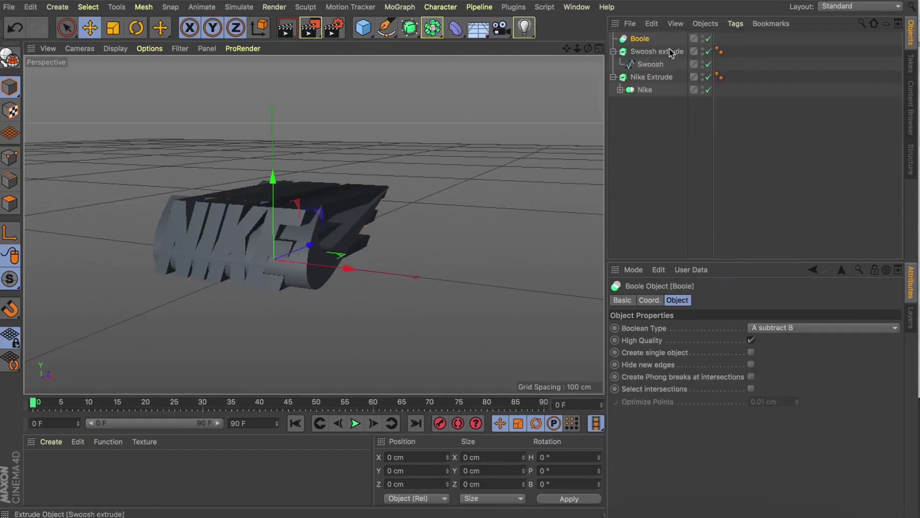
pyautogui.click(613, 52)
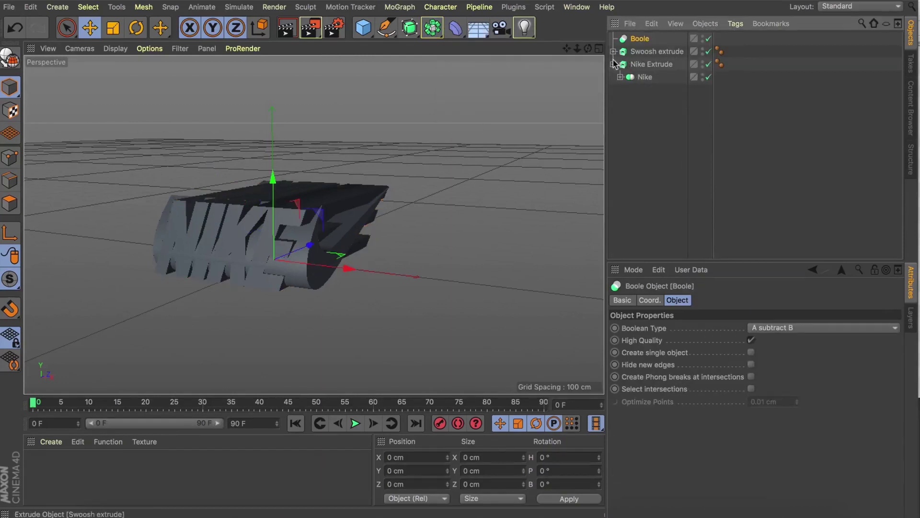
pyautogui.moveTo(648, 79); pyautogui.dragTo(639, 39)
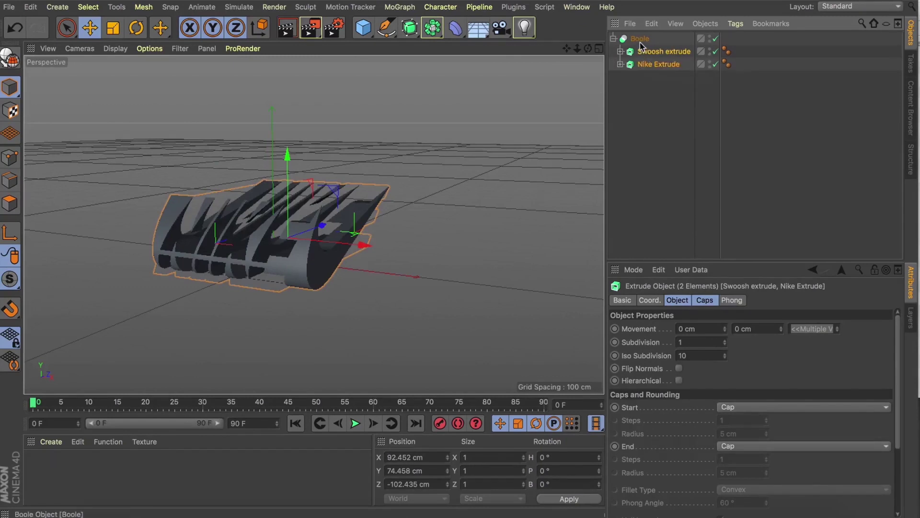
# - Try the Boolean types A union B and A without B on the Boole, and settle on A intersect B
pyautogui.click(640, 38)
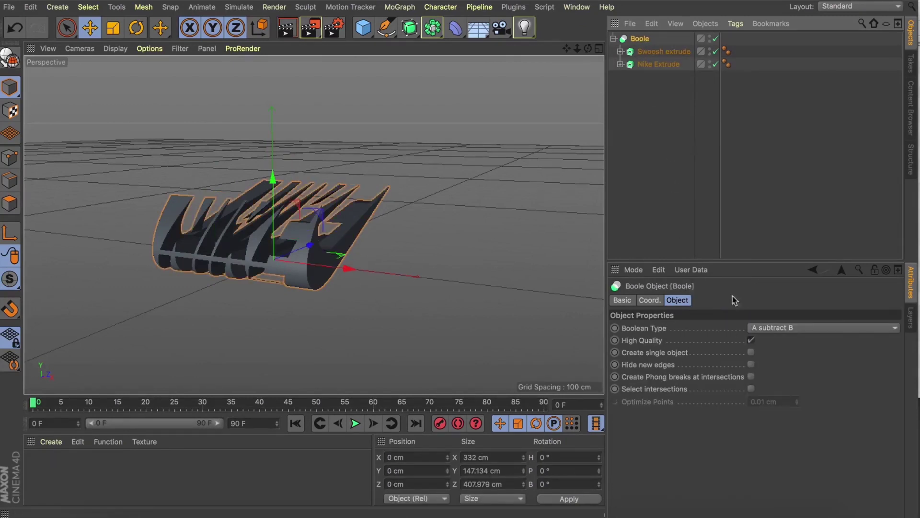
pyautogui.click(765, 327)
pyautogui.click(766, 340)
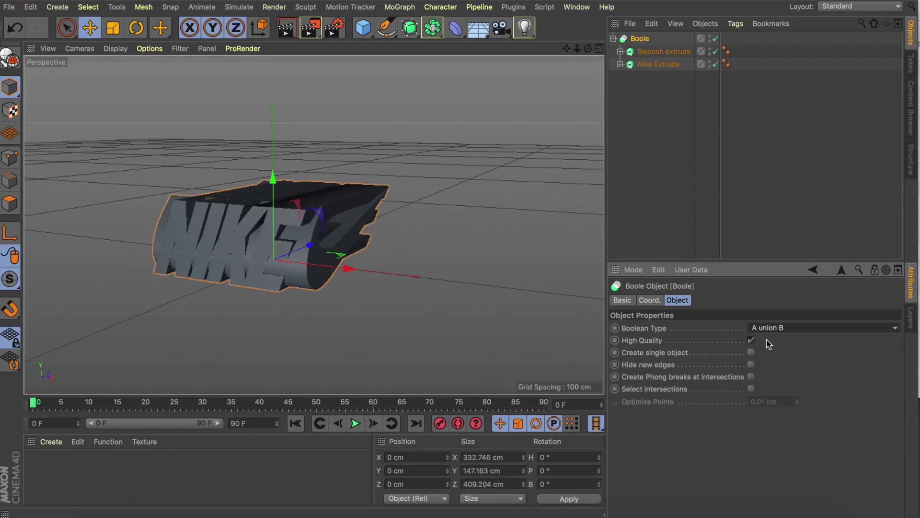
pyautogui.click(767, 327)
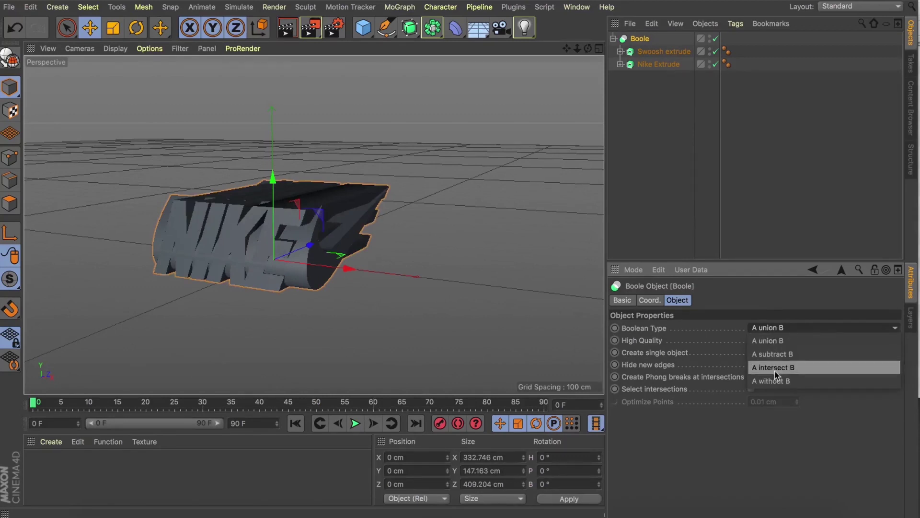
pyautogui.click(773, 367)
pyautogui.click(771, 327)
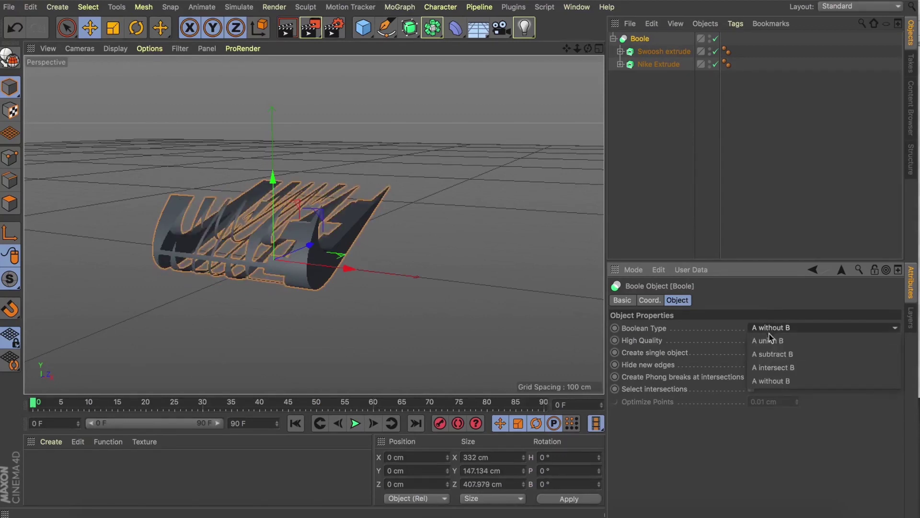
pyautogui.click(770, 369)
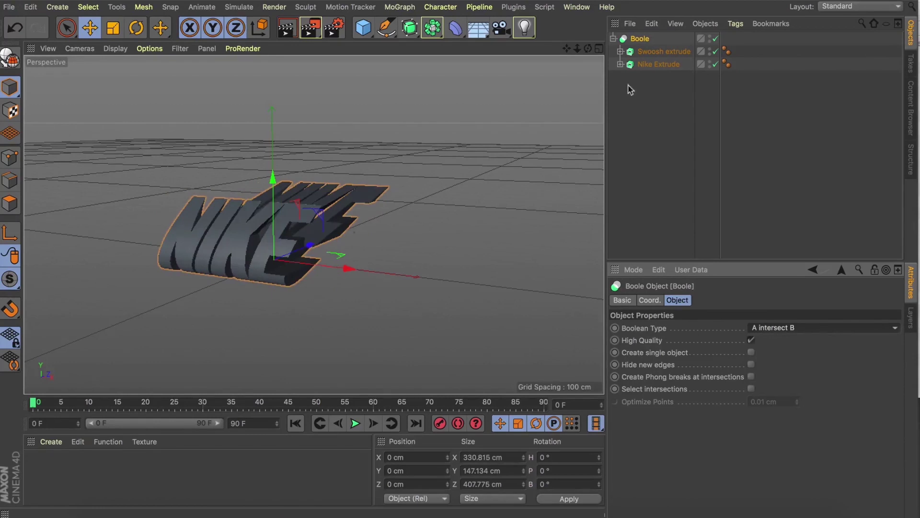
# - Add a camera, look through it, and set its focal length to 200 mm with the logo framed from the front
pyautogui.moveTo(587, 49)
pyautogui.mouseDown()
pyautogui.moveTo(570, 62)
pyautogui.moveTo(586, 51)
pyautogui.moveTo(567, 52)
pyautogui.moveTo(586, 51)
pyautogui.mouseUp()
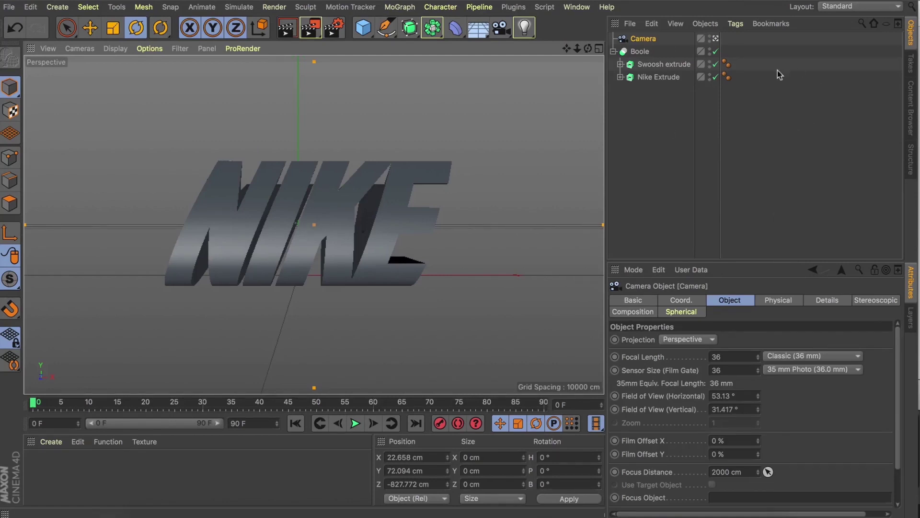
pyautogui.click(746, 360)
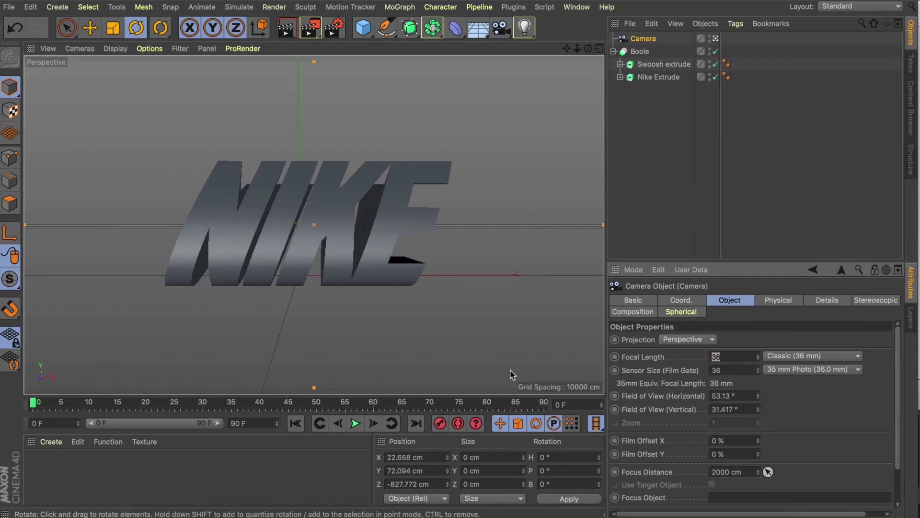
pyautogui.write('2')
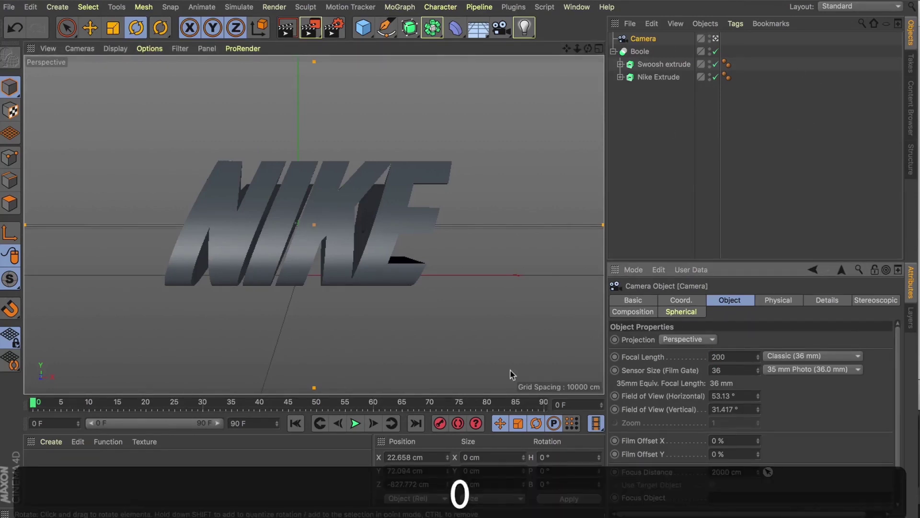
pyautogui.write('00')
pyautogui.press('Return')
pyautogui.moveTo(578, 48); pyautogui.dragTo(513, 50)
pyautogui.moveTo(582, 47)
pyautogui.mouseDown()
pyautogui.moveTo(571, 48)
pyautogui.moveTo(591, 50)
pyautogui.mouseUp()
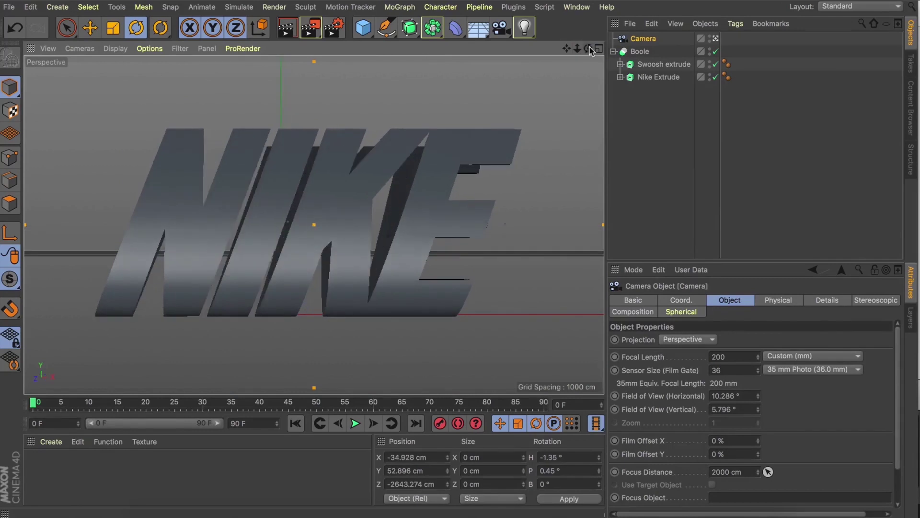
# - Try a camera focal length of 350 mm on the front view of the lettering
pyautogui.moveTo(759, 357); pyautogui.dragTo(758, 365)
pyautogui.write('3')
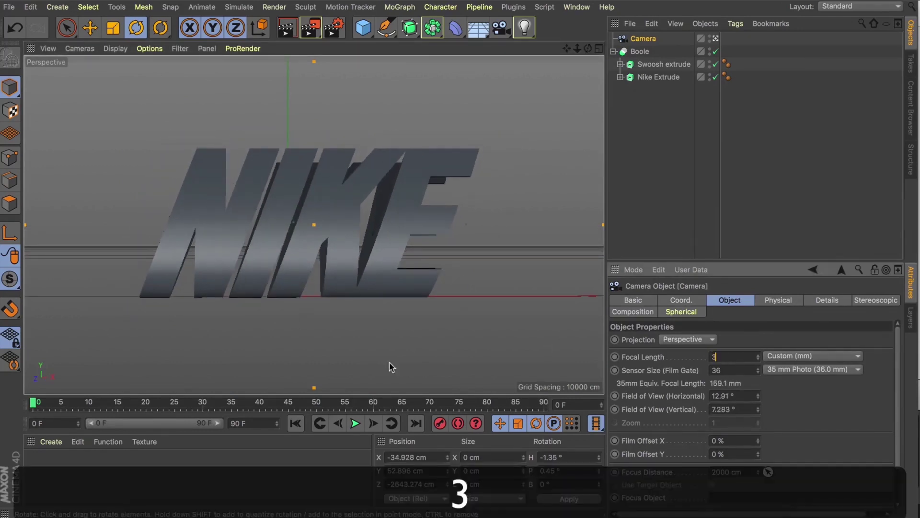
pyautogui.press('Return')
pyautogui.moveTo(588, 47)
pyautogui.mouseDown()
pyautogui.moveTo(611, 51)
pyautogui.moveTo(591, 48)
pyautogui.mouseUp()
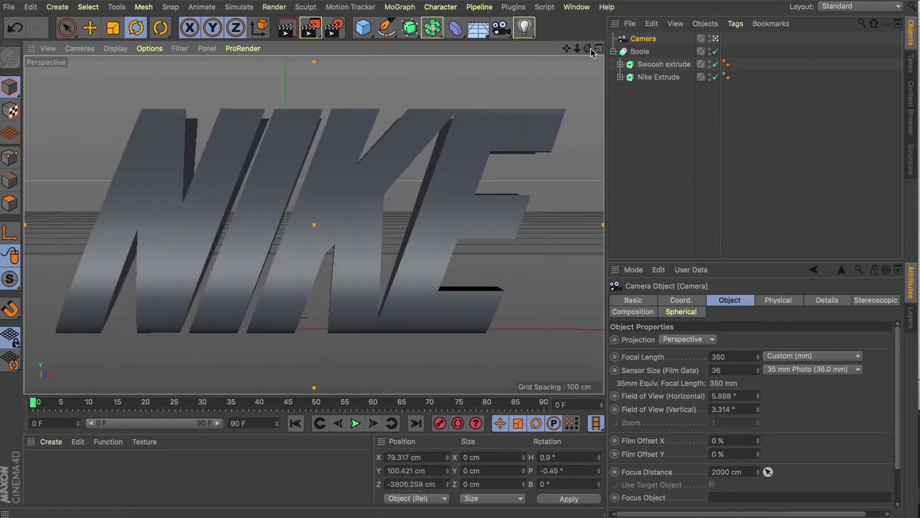
# - Set the camera's focal length to 85 mm, frame the lettering from the front, and select the Boole object
pyautogui.click(741, 356)
pyautogui.press('BackSpace')
pyautogui.press('BackSpace')
pyautogui.press('BackSpace')
pyautogui.write('85')
pyautogui.press('Return')
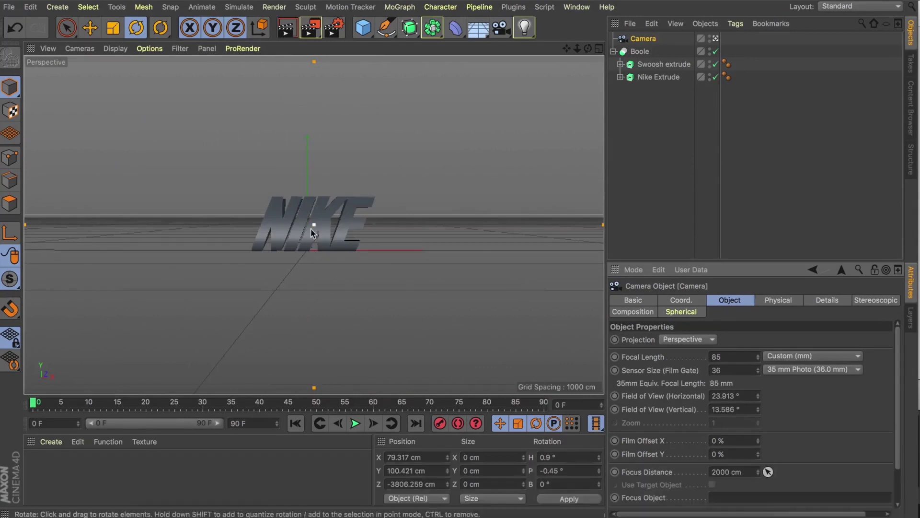
pyautogui.moveTo(577, 48); pyautogui.dragTo(590, 50)
pyautogui.click(651, 54)
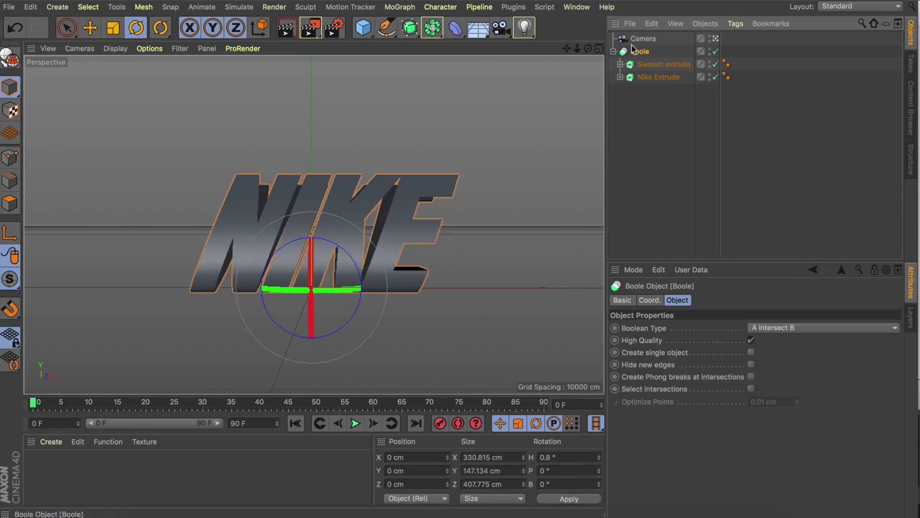
# - Place the Boole inside a new Connect object, then duplicate the Connect, hide and collapse the copy, and move it below the original
pyautogui.moveTo(439, 28); pyautogui.dragTo(577, 67)
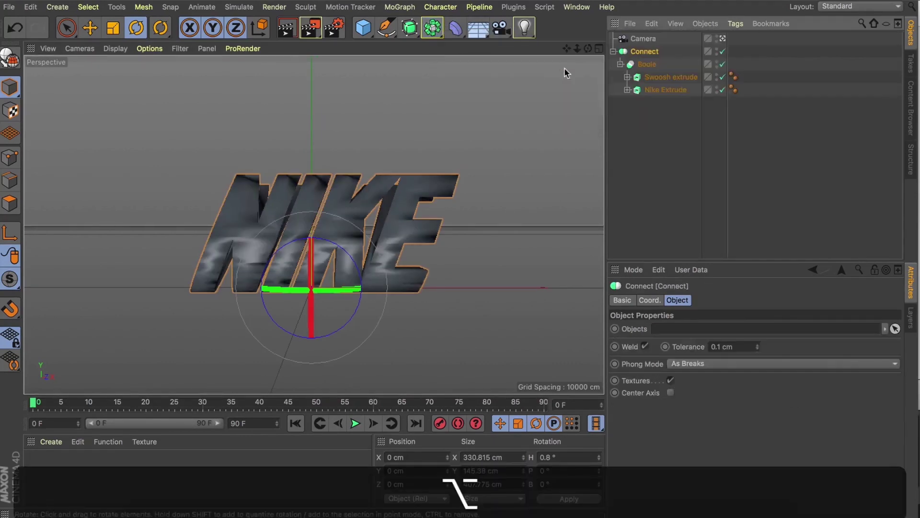
pyautogui.press('super+c')
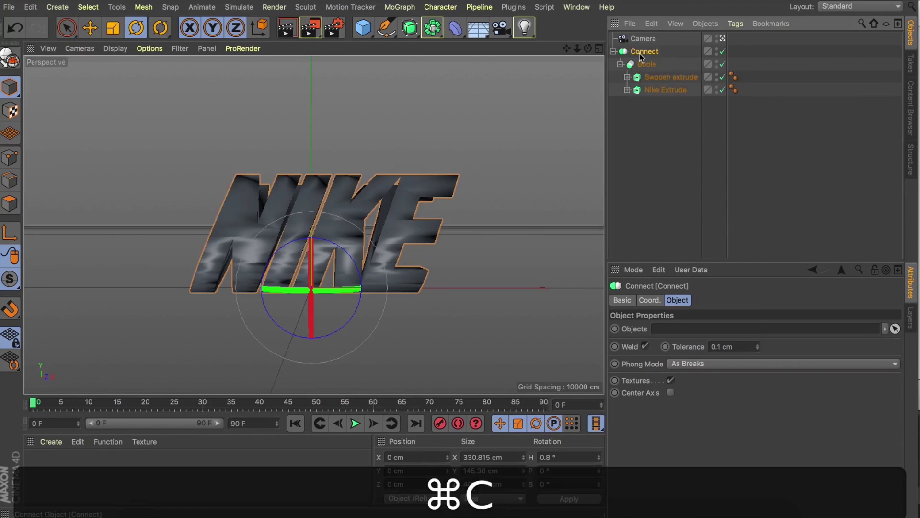
pyautogui.press('super+v')
pyautogui.keyDown('alt'); pyautogui.click(720, 39); pyautogui.keyUp('alt')
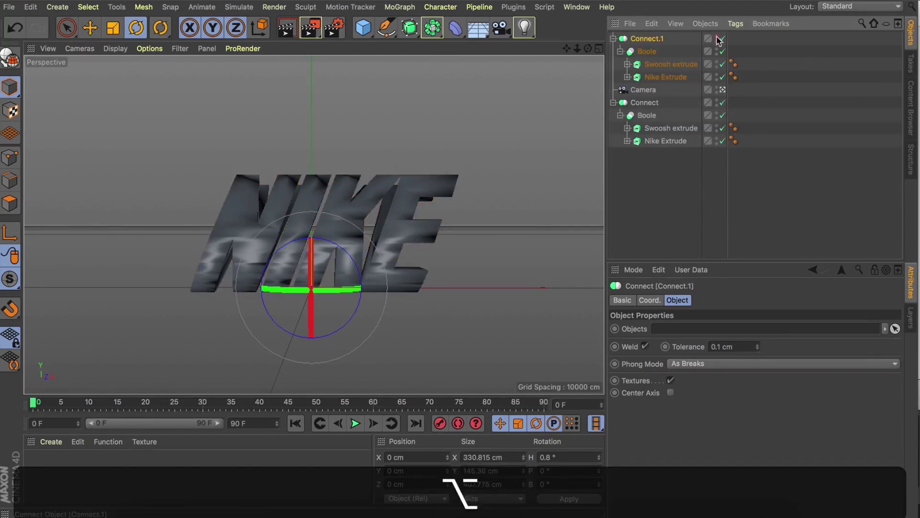
pyautogui.click(613, 39)
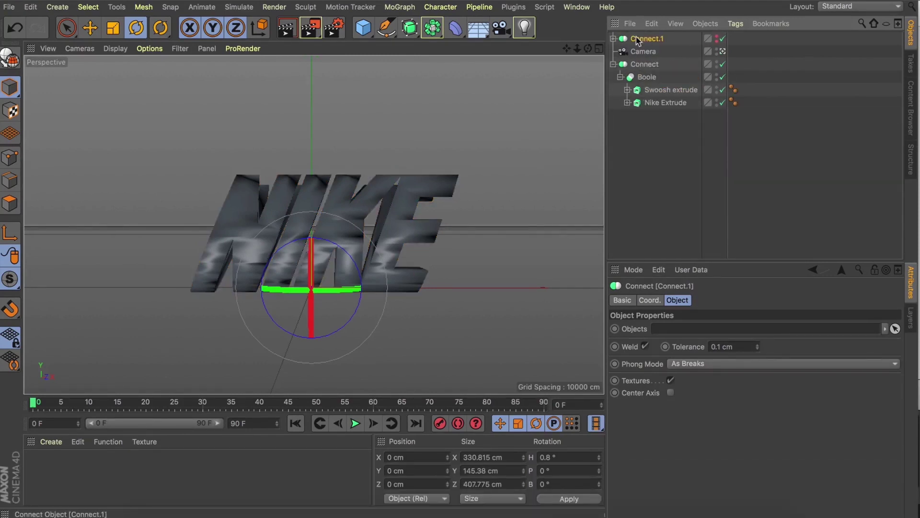
pyautogui.moveTo(638, 40); pyautogui.dragTo(638, 137)
# - Set the original Connect object's Phong Mode to Highest and convert it to an editable polygon object
pyautogui.click(638, 51)
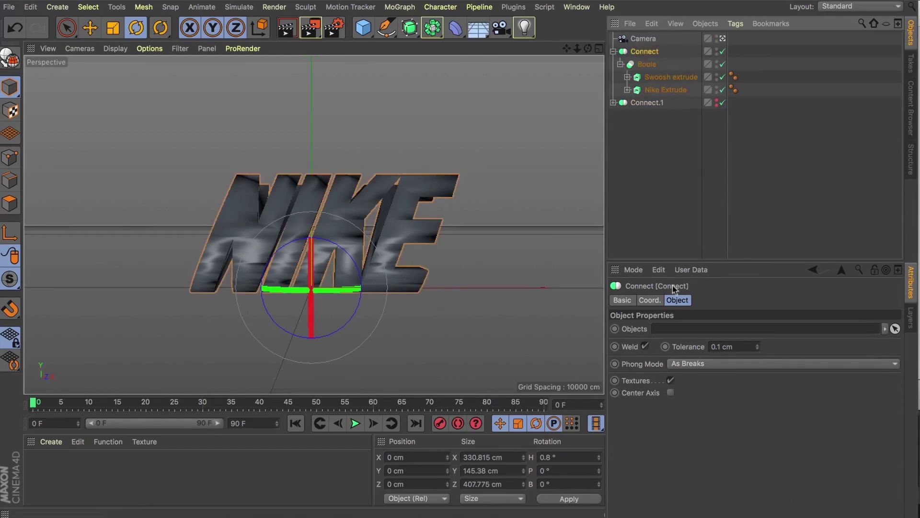
pyautogui.click(709, 365)
pyautogui.click(698, 415)
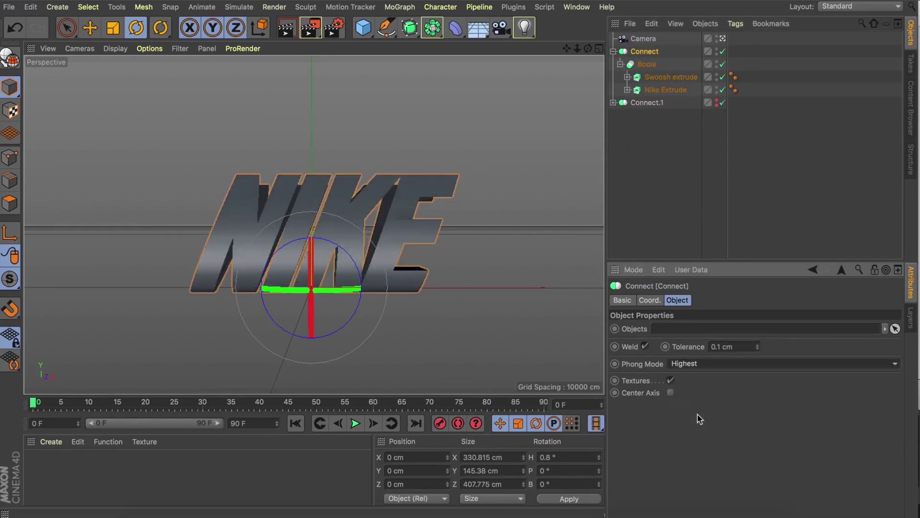
pyautogui.press('c')
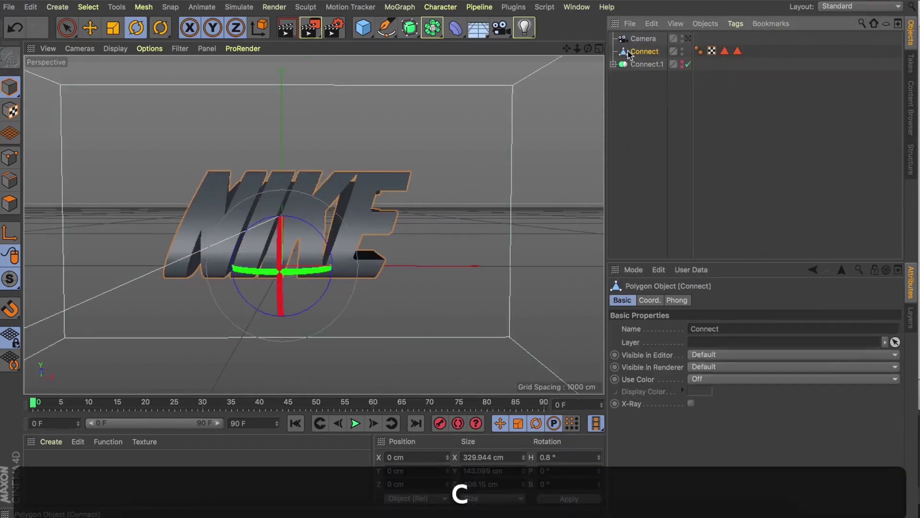
# - Rename the converted polygon object "nike + swoosh"
pyautogui.doubleClick(643, 51)
pyautogui.write('n')
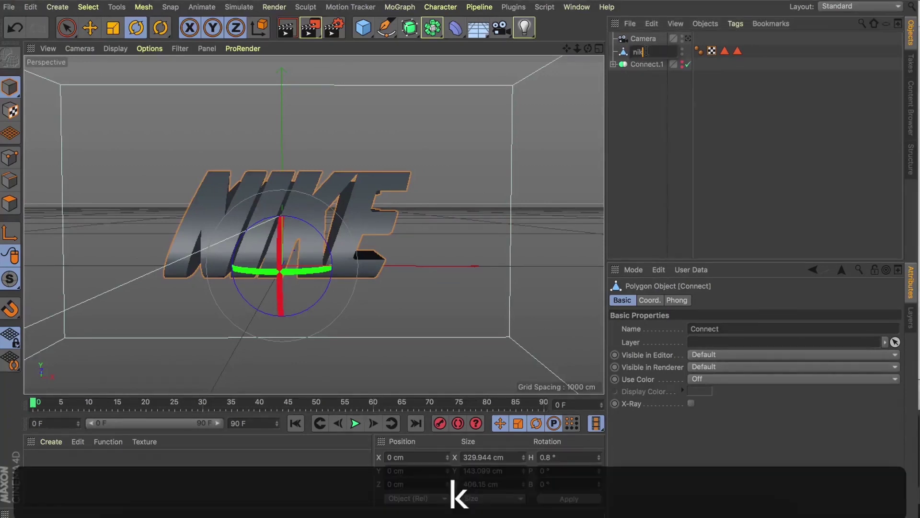
pyautogui.write('ike')
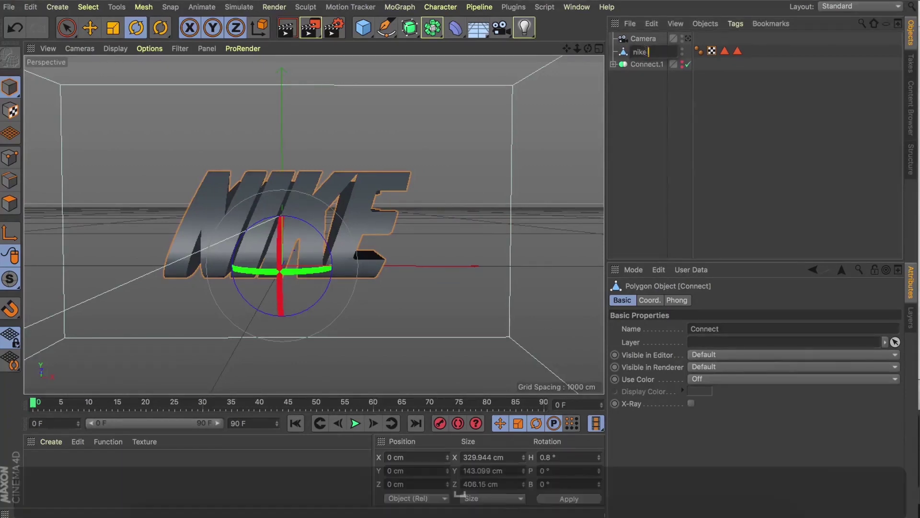
pyautogui.press('BackSpace')
pyautogui.write('+')
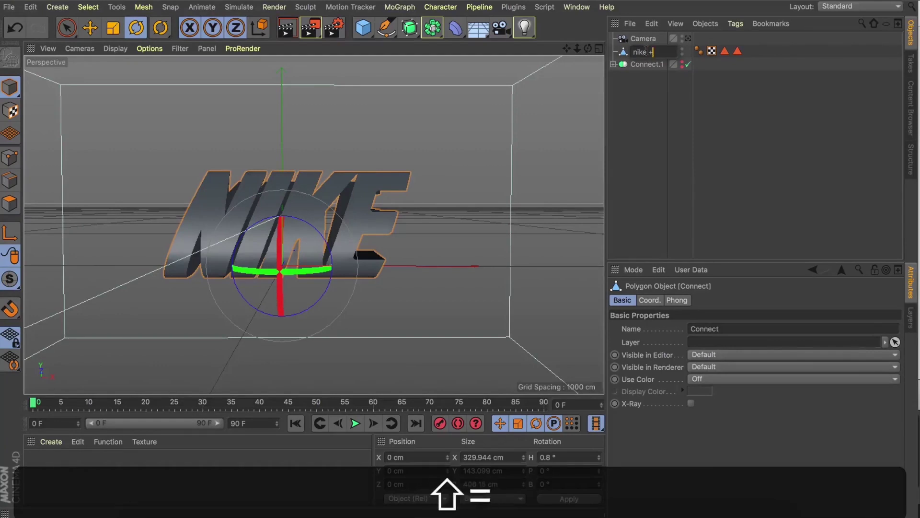
pyautogui.write(' swoos')
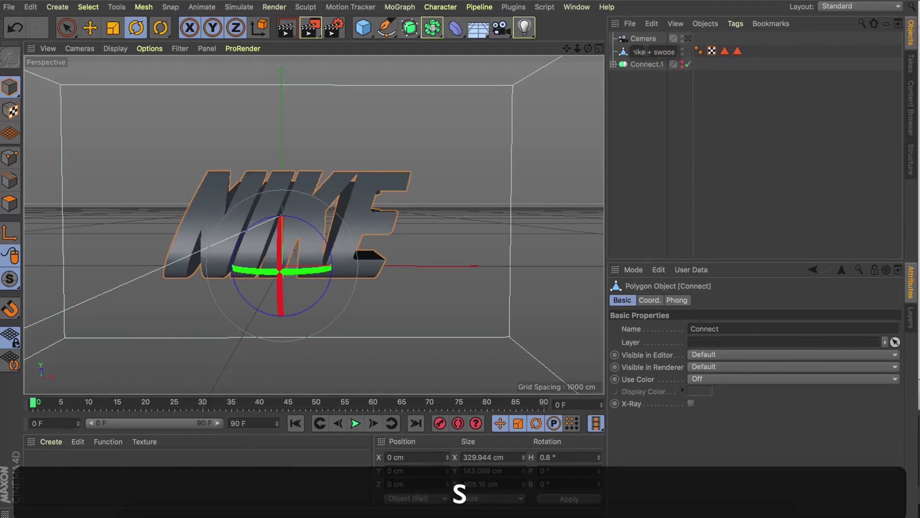
pyautogui.write('h')
pyautogui.press('Return')
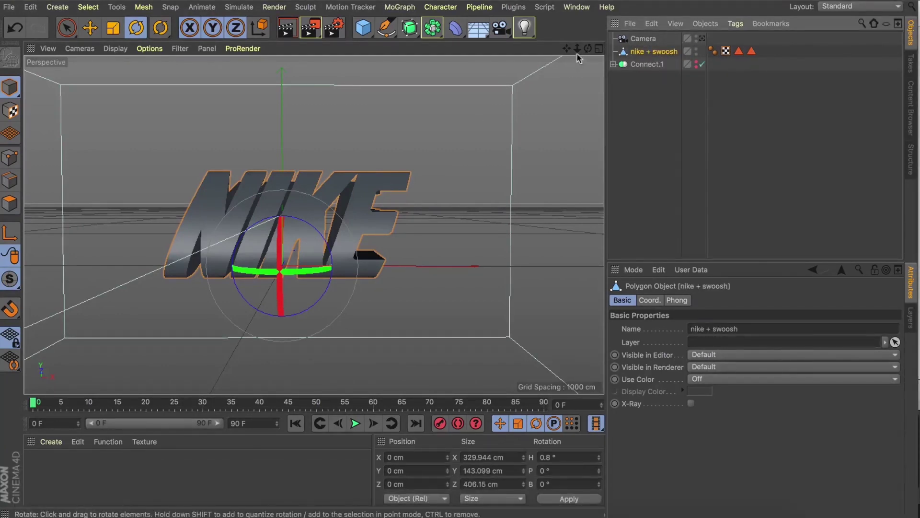
# - Try a camera focal length of 35 mm with the lettering framed closely from the front
pyautogui.moveTo(588, 49)
pyautogui.mouseDown()
pyautogui.moveTo(559, 53)
pyautogui.moveTo(592, 49)
pyautogui.moveTo(573, 51)
pyautogui.mouseUp()
pyautogui.click(643, 38)
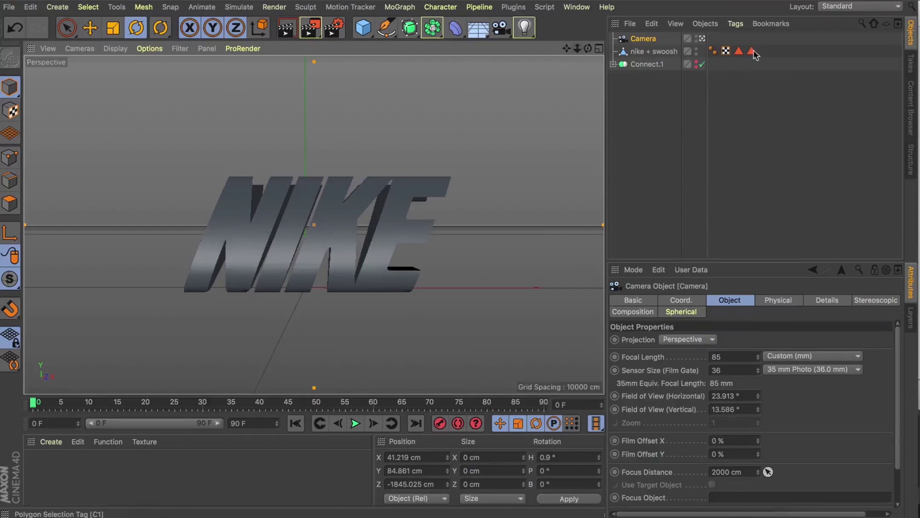
pyautogui.click(745, 354)
pyautogui.write('35')
pyautogui.press('Return')
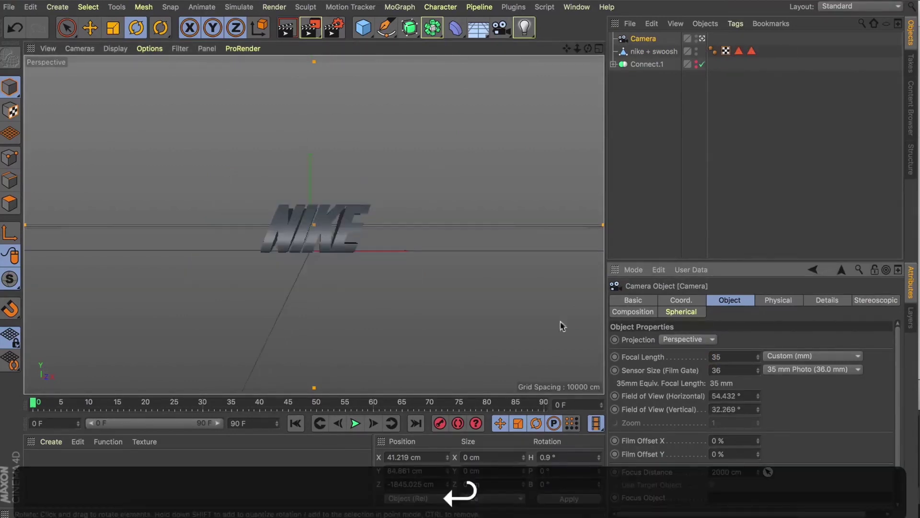
pyautogui.moveTo(577, 48)
pyautogui.mouseDown()
pyautogui.moveTo(590, 53)
pyautogui.moveTo(578, 55)
pyautogui.mouseUp()
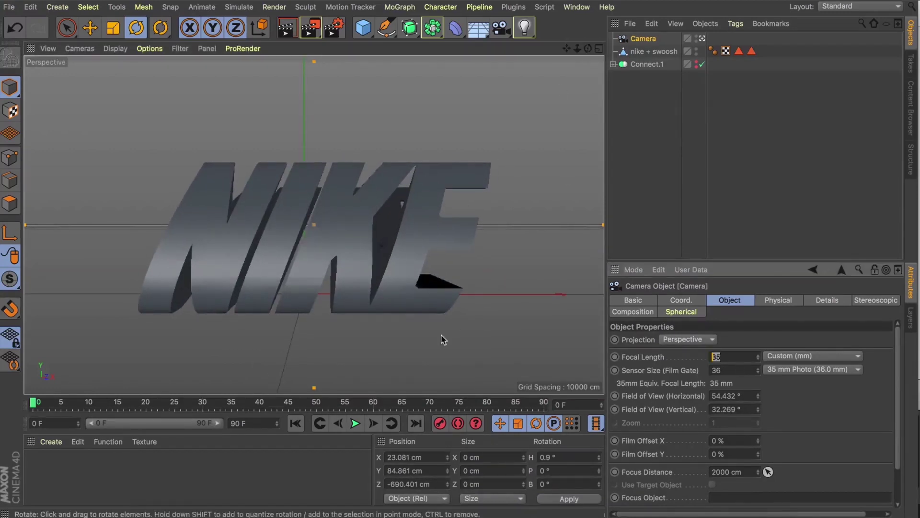
# - Set the camera's focal length to 50 mm and reframe the lettering from the front
pyautogui.write('50')
pyautogui.press('Return')
pyautogui.moveTo(578, 47)
pyautogui.mouseDown()
pyautogui.moveTo(566, 48)
pyautogui.moveTo(588, 52)
pyautogui.mouseUp()
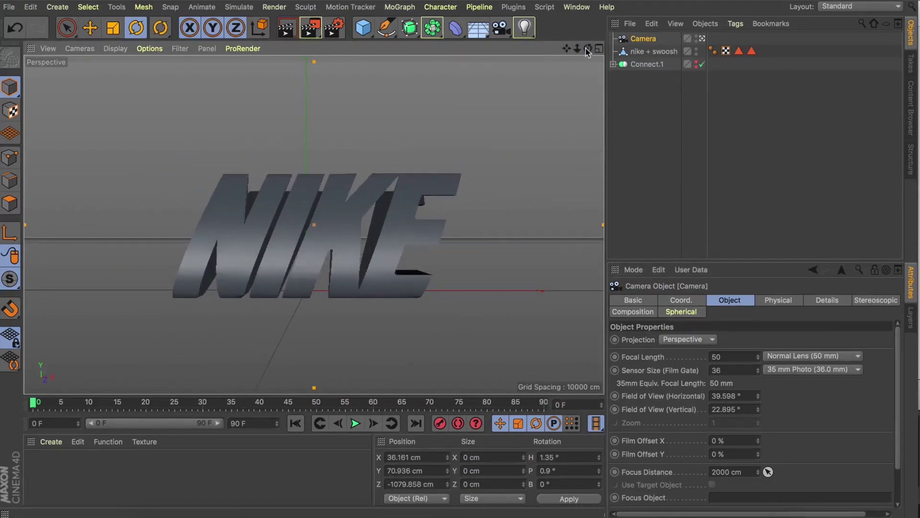
# - Leave the camera view, add a circle spline, and set its plane to XZ so it lies flat around the logo
pyautogui.click(702, 39)
pyautogui.click(386, 27)
pyautogui.click(491, 45)
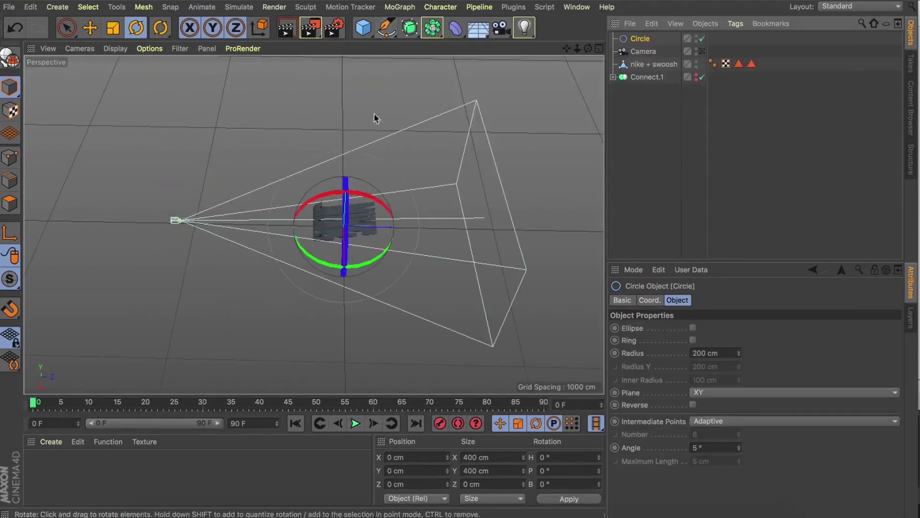
pyautogui.press('t')
pyautogui.middleClick(396, 181)
pyautogui.press('s')
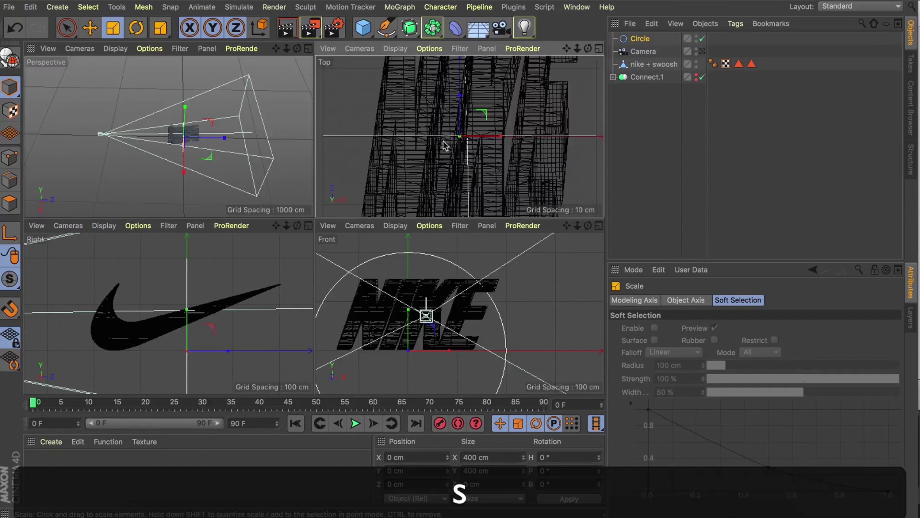
pyautogui.click(641, 38)
pyautogui.click(700, 393)
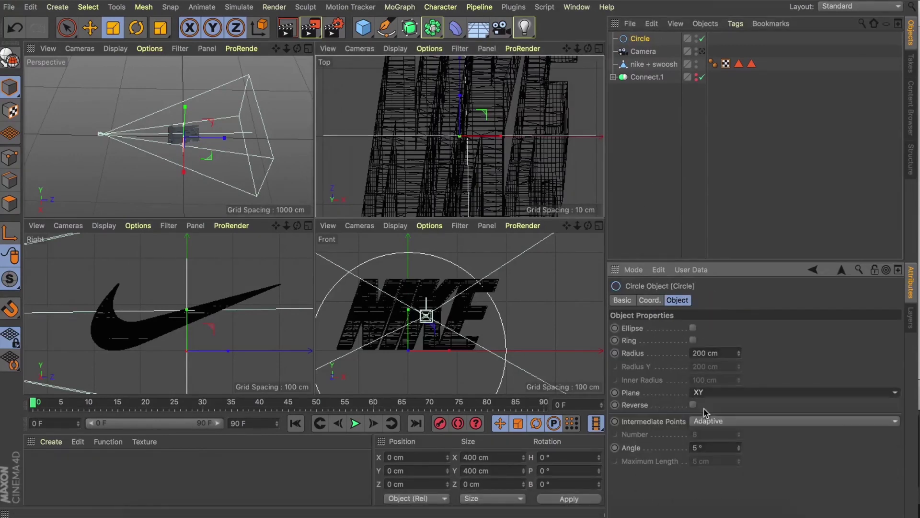
pyautogui.click(709, 418)
pyautogui.click(709, 393)
pyautogui.click(708, 432)
# - Scale the circle in the top view to about 2165 cm across so that it passes through the camera
pyautogui.scroll(-10, 502, 127)
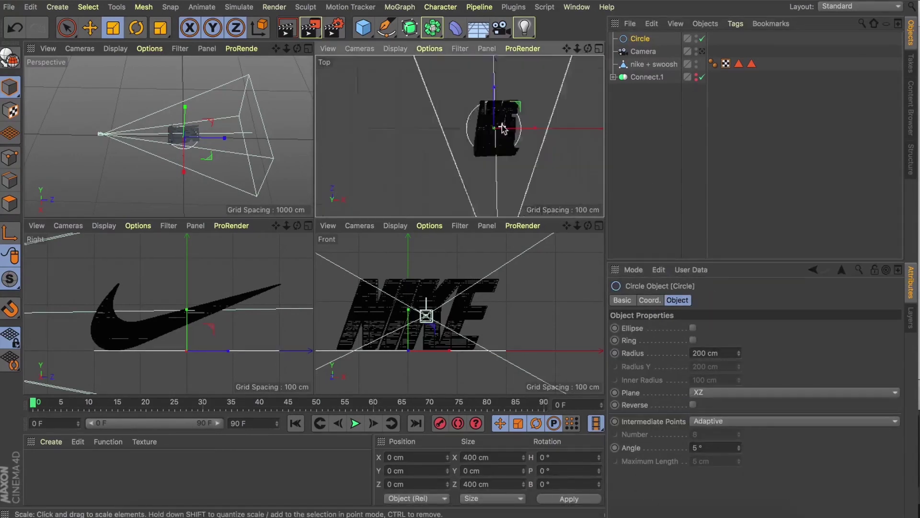
pyautogui.moveTo(502, 127); pyautogui.dragTo(566, 115)
pyautogui.scroll(8, 499, 174)
pyautogui.press('t')
pyautogui.moveTo(484, 138)
pyautogui.mouseDown()
pyautogui.moveTo(496, 136)
pyautogui.moveTo(487, 145)
pyautogui.mouseUp()
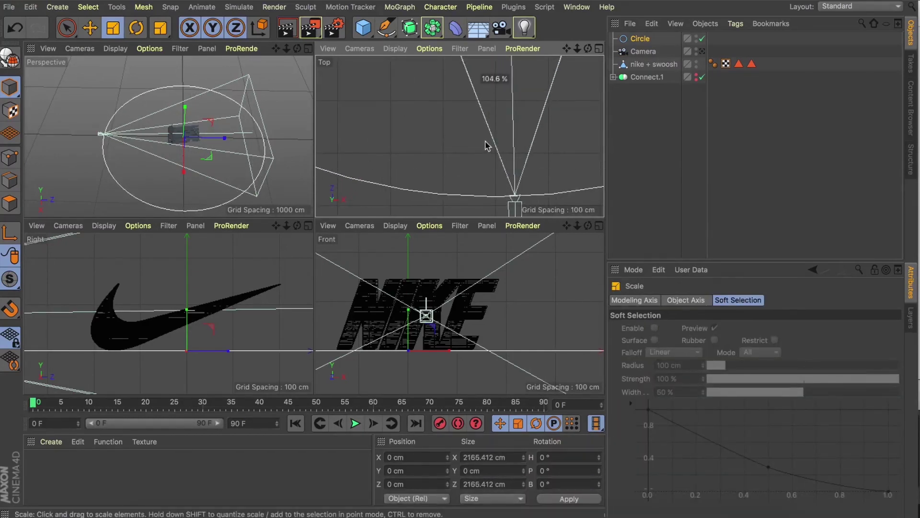
pyautogui.click(599, 48)
pyautogui.scroll(-5, 314, 224)
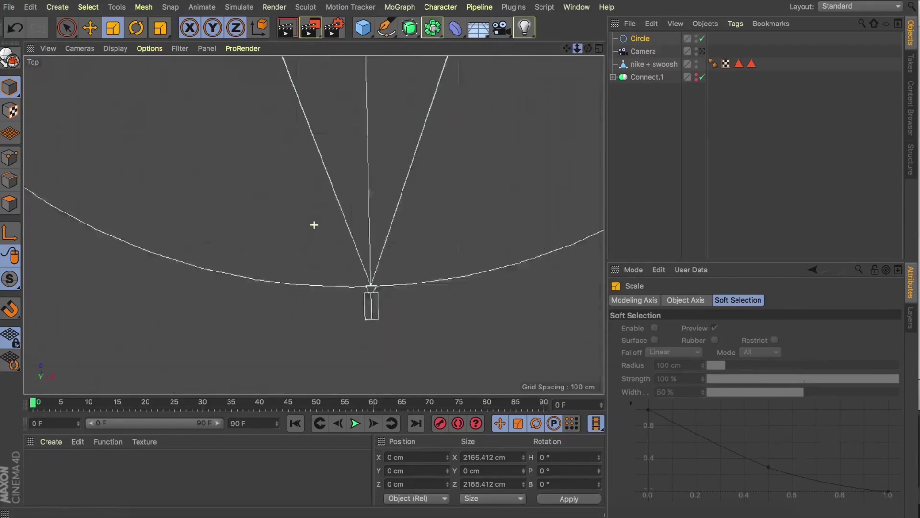
pyautogui.moveTo(570, 49); pyautogui.dragTo(576, 50)
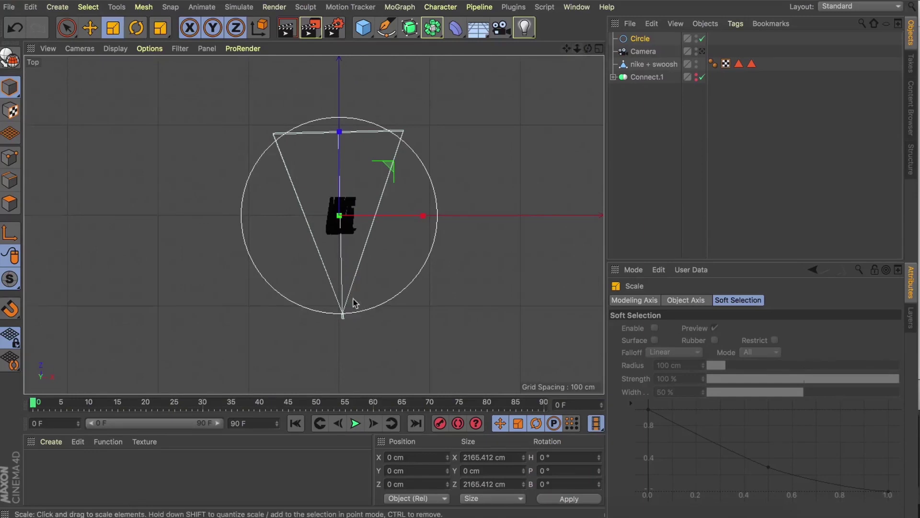
# - Add an Align to Spline tag to the camera and assign the circle as its Spline Path
pyautogui.click(659, 48)
pyautogui.click(735, 23)
pyautogui.moveTo(744, 42)
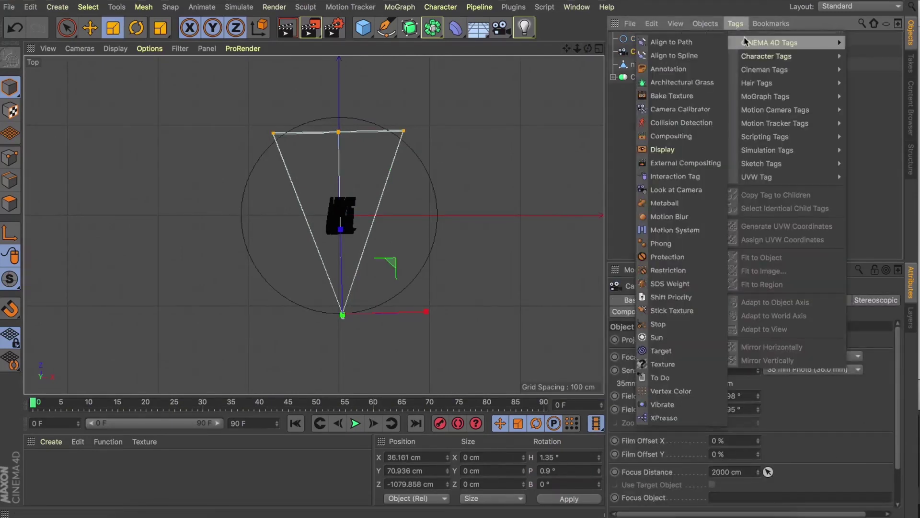
pyautogui.click(681, 56)
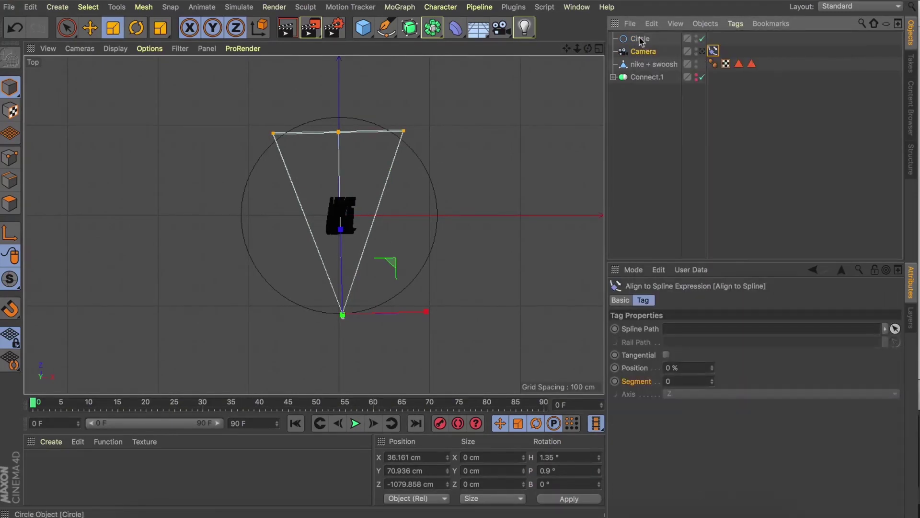
pyautogui.moveTo(680, 333); pyautogui.dragTo(680, 332)
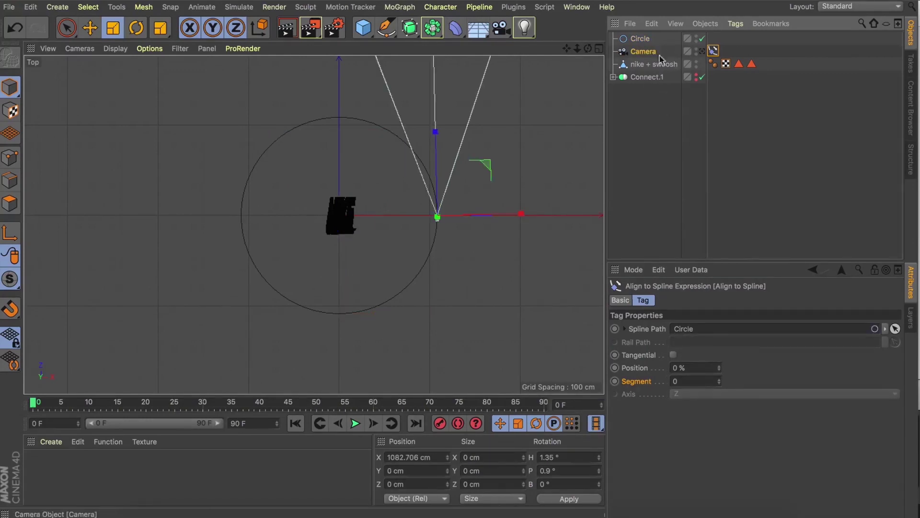
# - Add a Target tag to the camera
pyautogui.click(642, 51)
pyautogui.click(736, 23)
pyautogui.moveTo(769, 42)
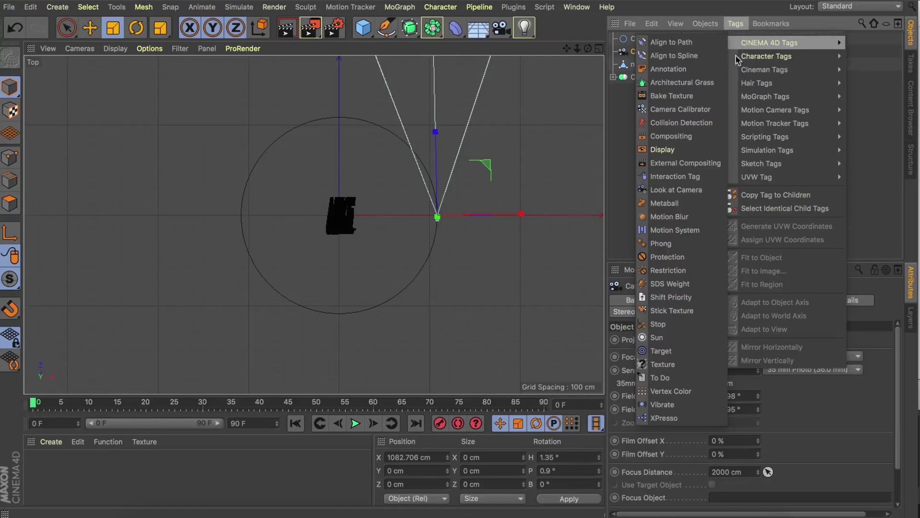
pyautogui.click(657, 351)
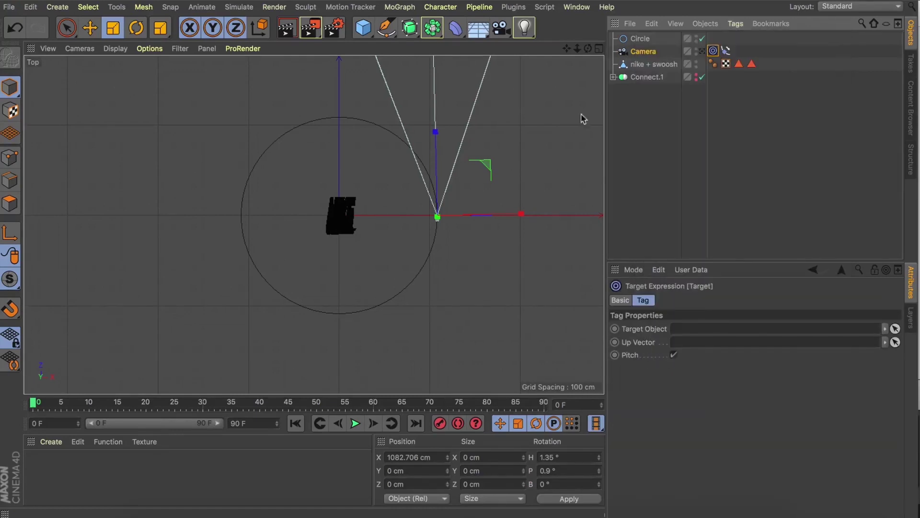
# - Add a null as a child of the nike + swoosh object and reset its position, scale and rotation
pyautogui.click(628, 65)
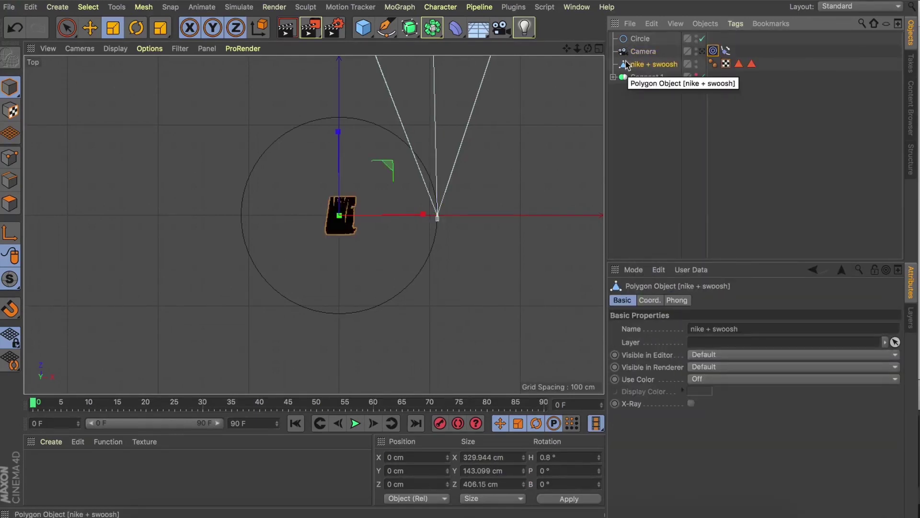
pyautogui.click(387, 25)
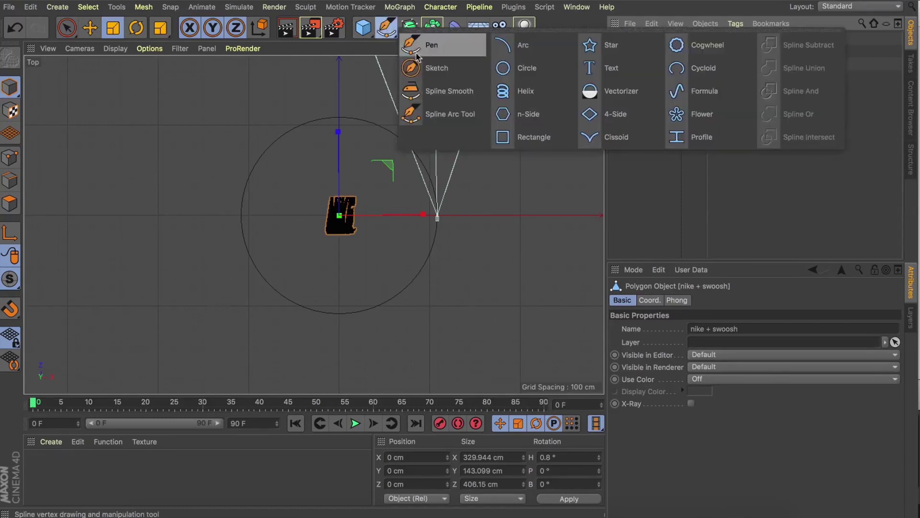
pyautogui.click(384, 28)
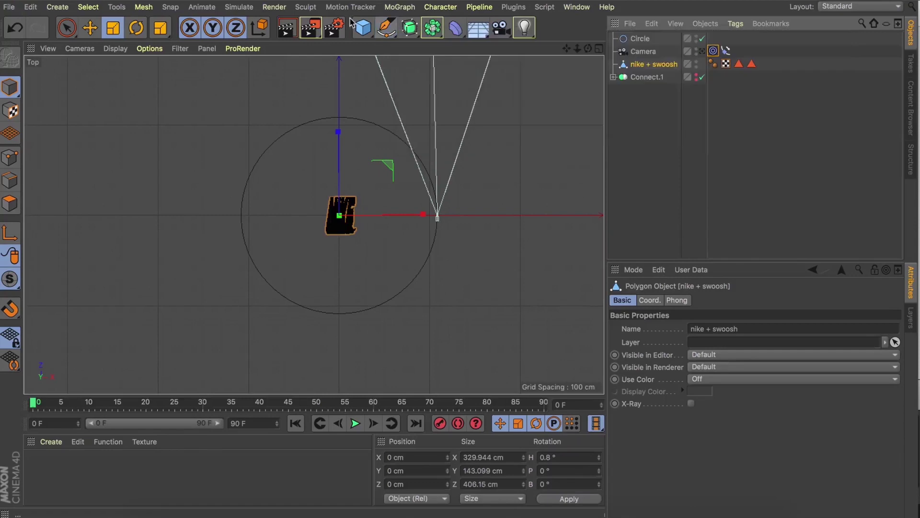
pyautogui.click(363, 31)
pyautogui.click(392, 44)
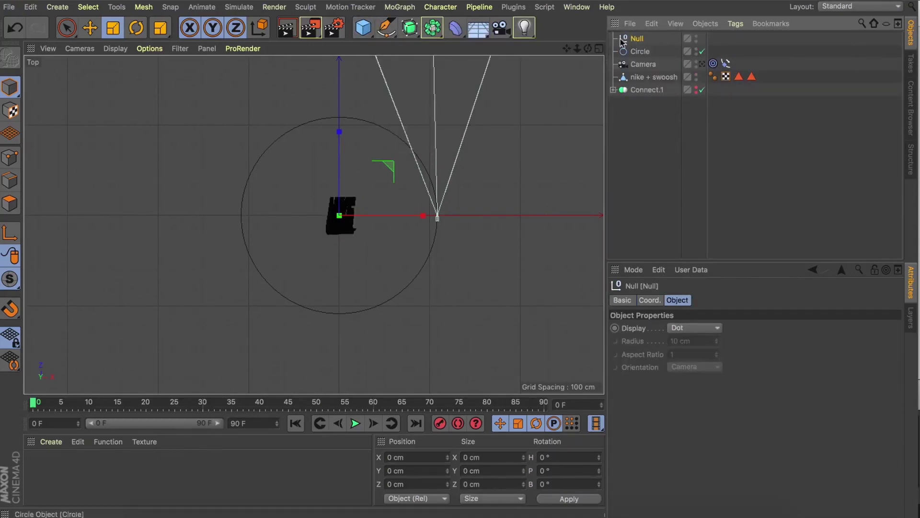
pyautogui.moveTo(641, 79); pyautogui.dragTo(643, 78)
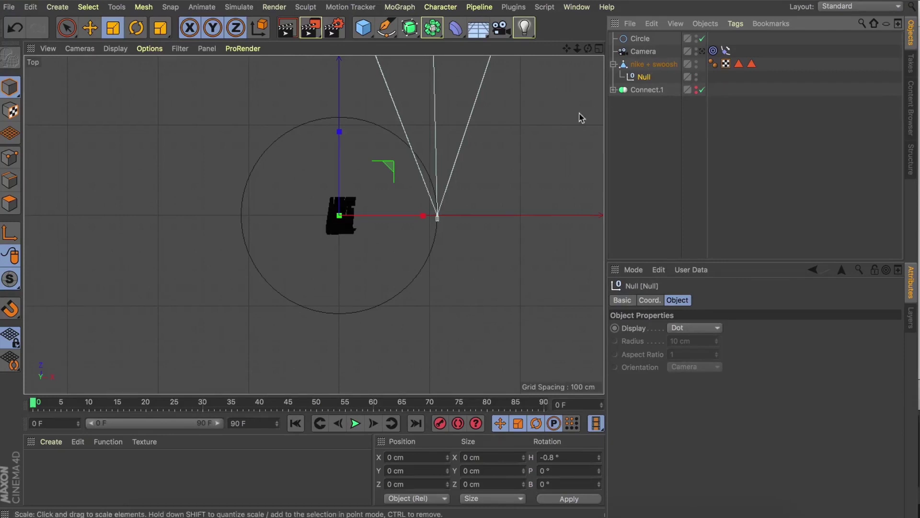
pyautogui.hotkey('shift', 'c')
pyautogui.write('res')
pyautogui.press('Return')
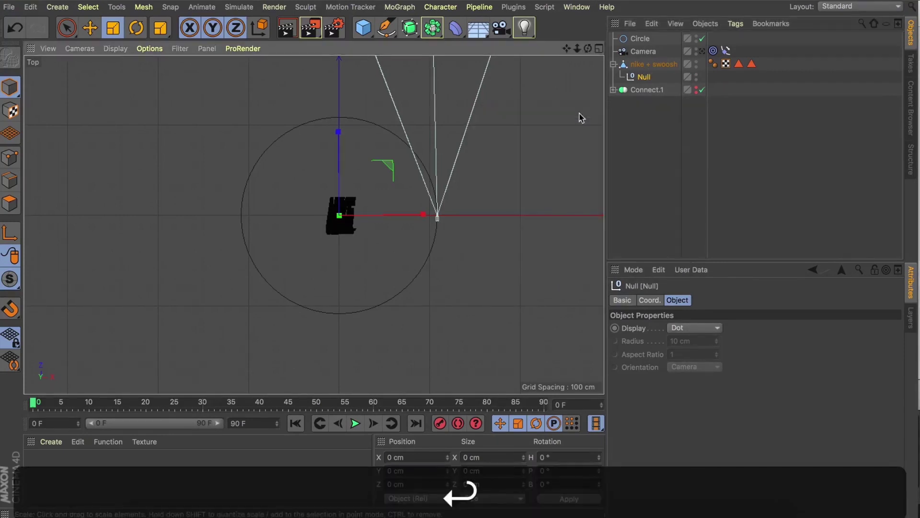
# - Assign the null as the Target Object of the camera's Target tag
pyautogui.click(726, 50)
pyautogui.click(713, 51)
pyautogui.moveTo(643, 79); pyautogui.dragTo(671, 172)
pyautogui.moveTo(687, 330); pyautogui.dragTo(678, 328)
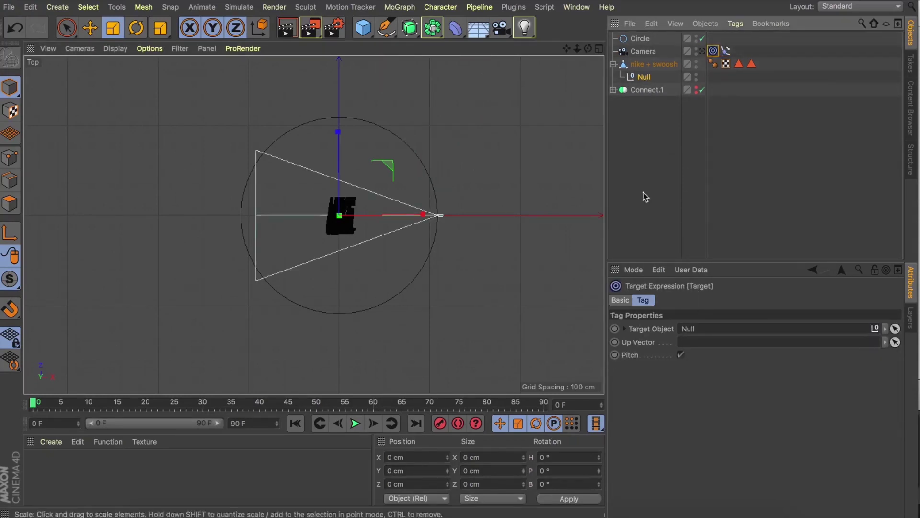
# - Set the camera's Align to Spline position to 75 % and look through the camera in the perspective view
pyautogui.click(726, 50)
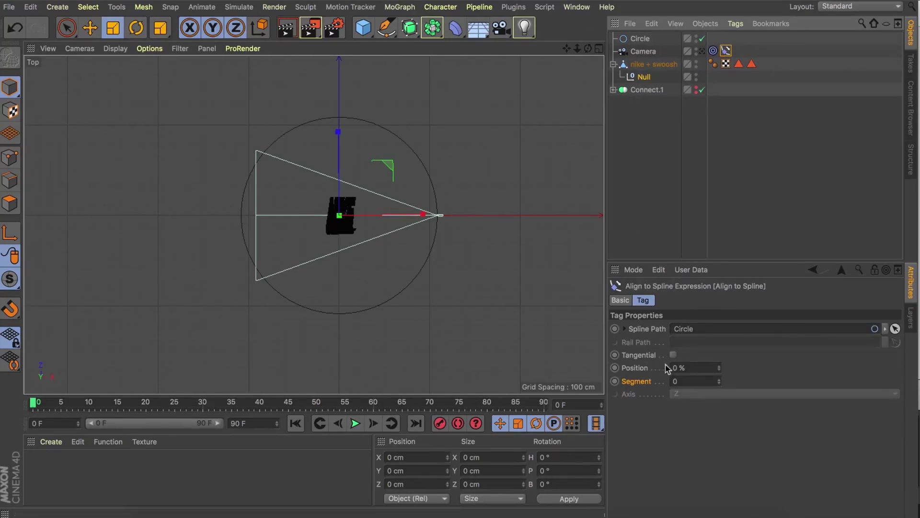
pyautogui.moveTo(719, 368); pyautogui.dragTo(719, 326)
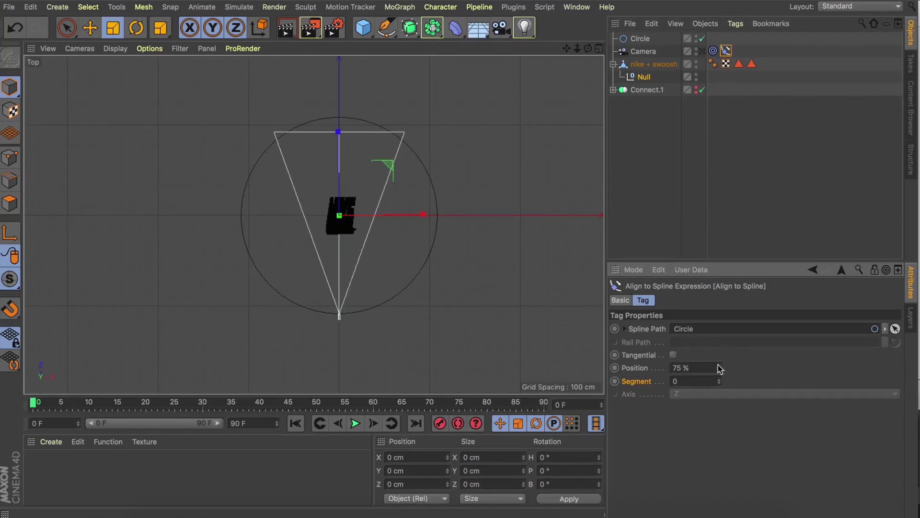
pyautogui.click(599, 49)
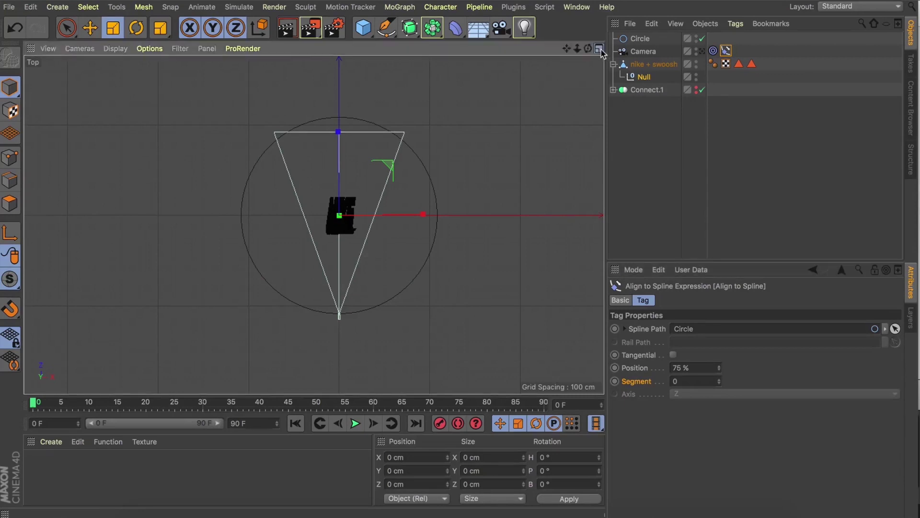
pyautogui.click(308, 49)
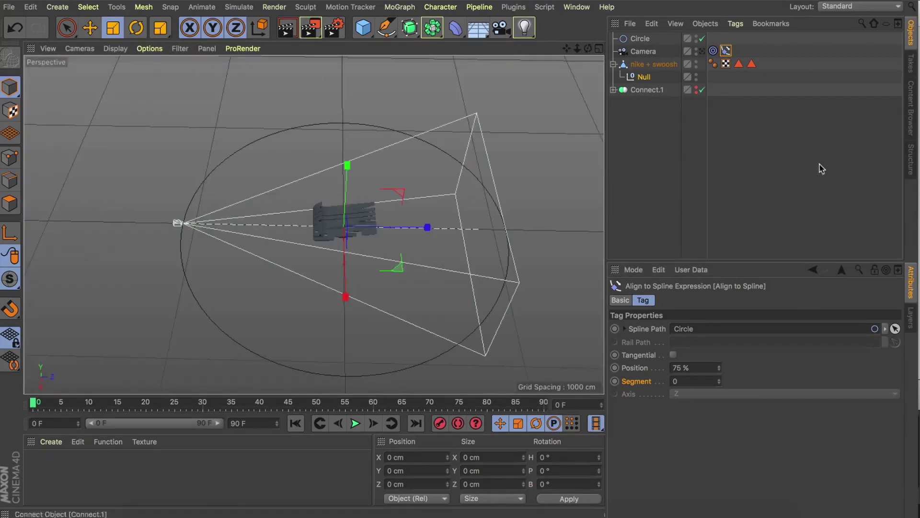
pyautogui.click(702, 50)
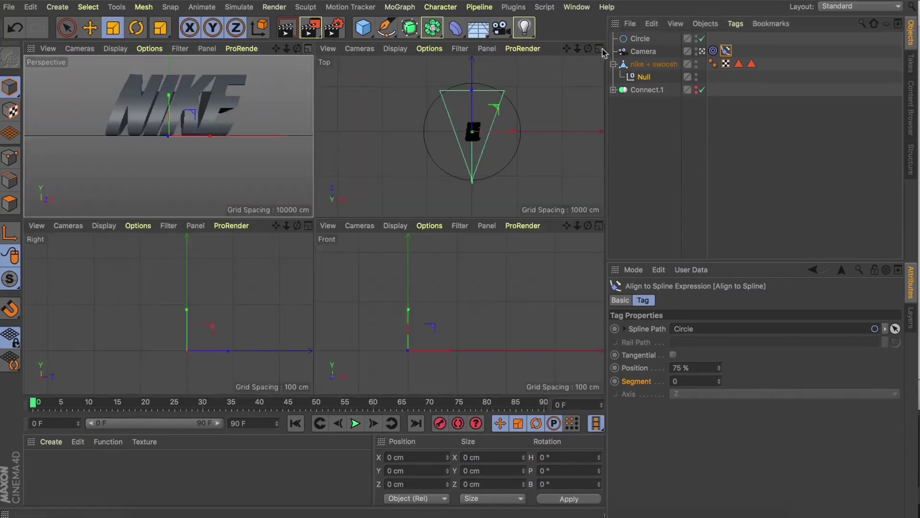
# - Raise the circle to about Y 66.5 cm and the target null to about Y 69 cm, near the logo's mid-height
pyautogui.click(599, 49)
pyautogui.click(640, 38)
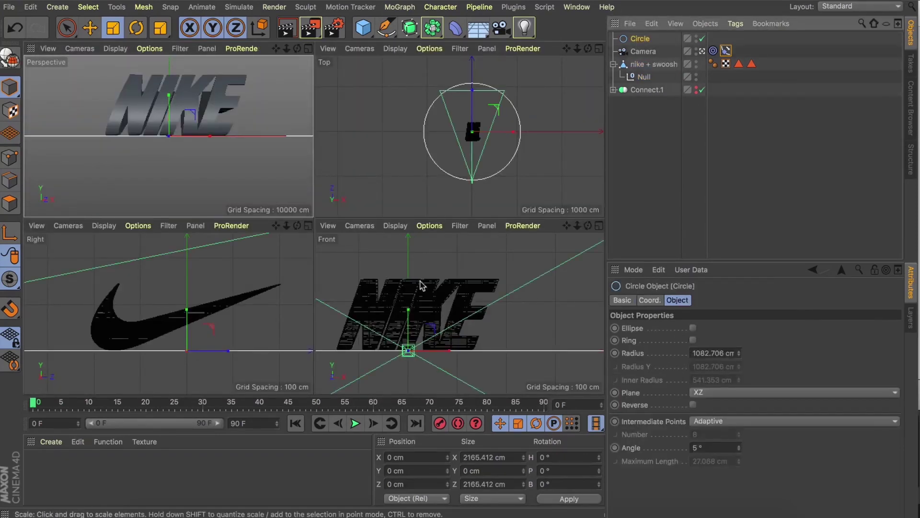
pyautogui.press('e')
pyautogui.moveTo(409, 314); pyautogui.dragTo(408, 280)
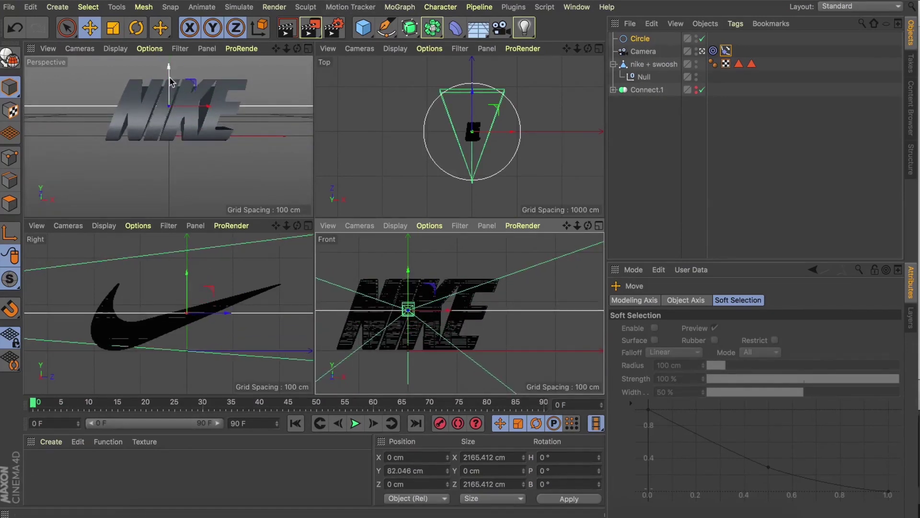
pyautogui.hotkey('ctrl', 'z')
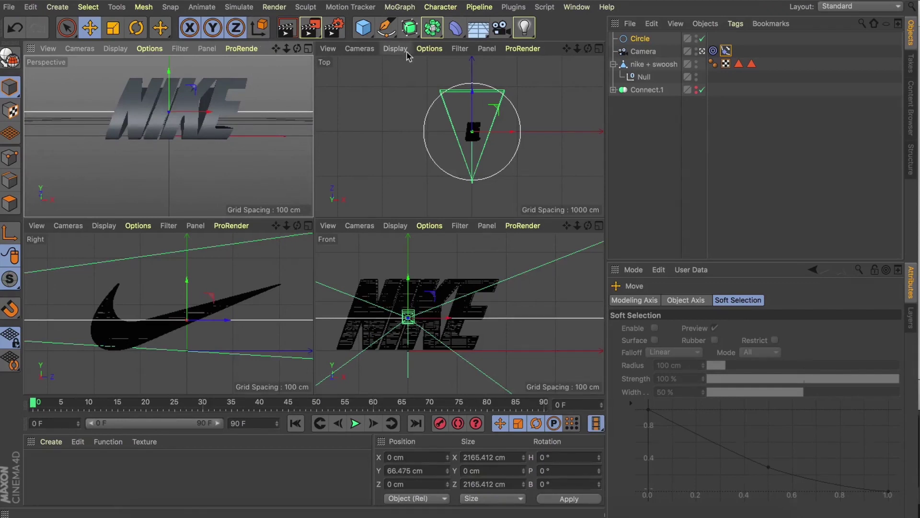
pyautogui.click(643, 76)
pyautogui.moveTo(169, 109); pyautogui.dragTo(167, 80)
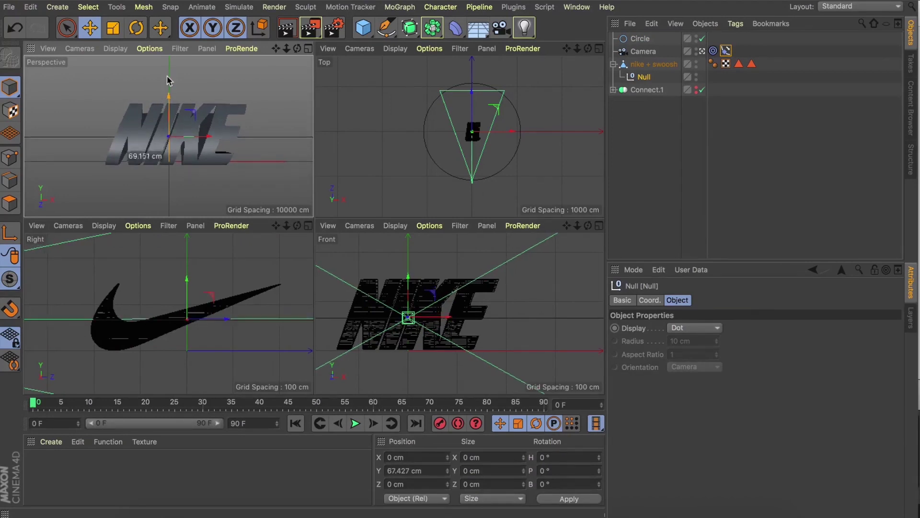
# - Set the Align to Spline position to 76 %, checking the lettering in the enlarged camera view
pyautogui.click(308, 48)
pyautogui.click(726, 50)
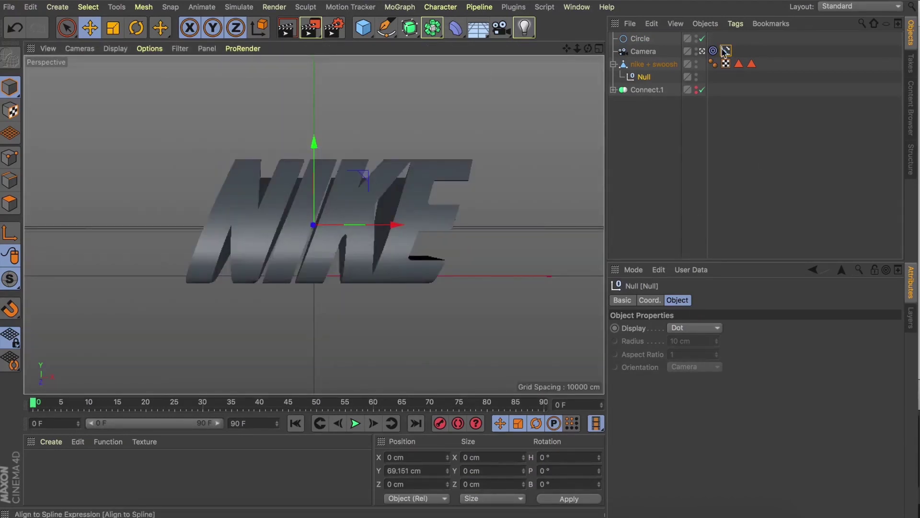
pyautogui.click(720, 365)
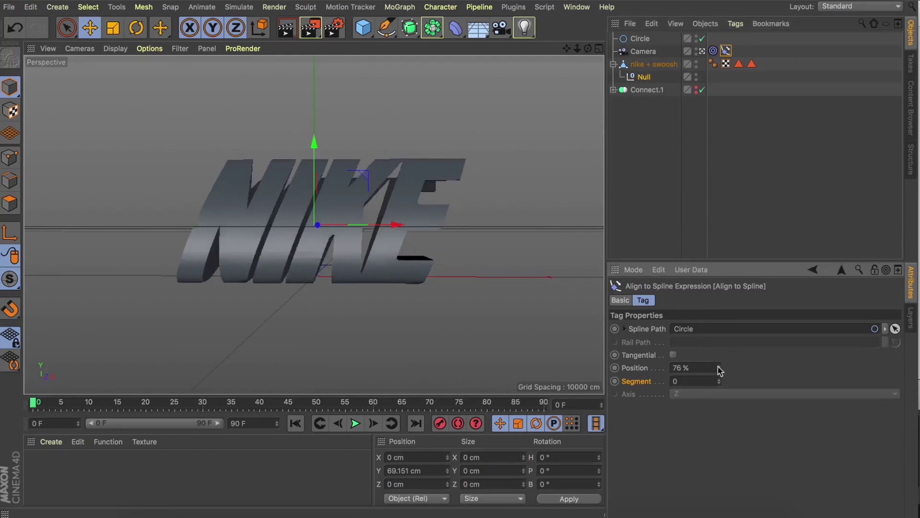
pyautogui.click(719, 370)
pyautogui.click(719, 366)
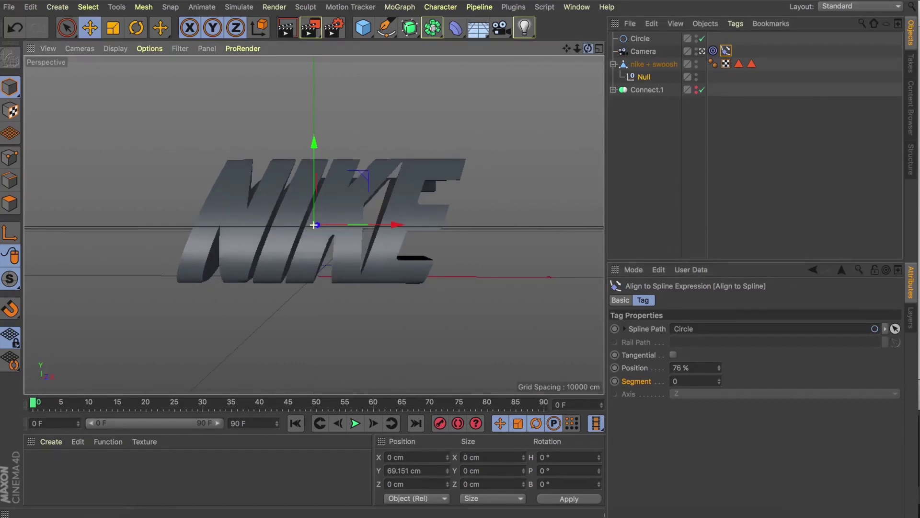
# - Rotate the circle path slightly around its vertical axis to fine-tune the camera's angle on the NIKE lettering
pyautogui.click(384, 226)
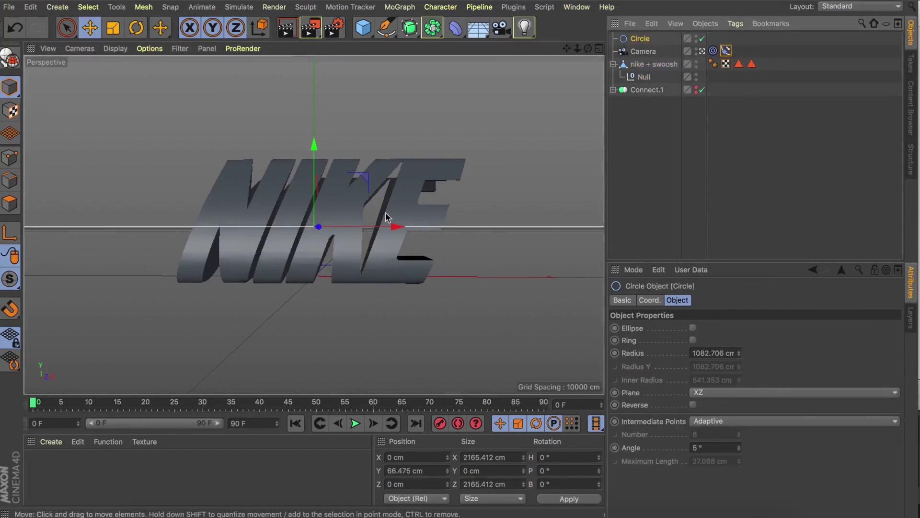
pyautogui.press('r')
pyautogui.moveTo(354, 224); pyautogui.dragTo(357, 225)
# - Keyframe the Align to Spline position at 76 % on frames 0 and 20
pyautogui.click(726, 51)
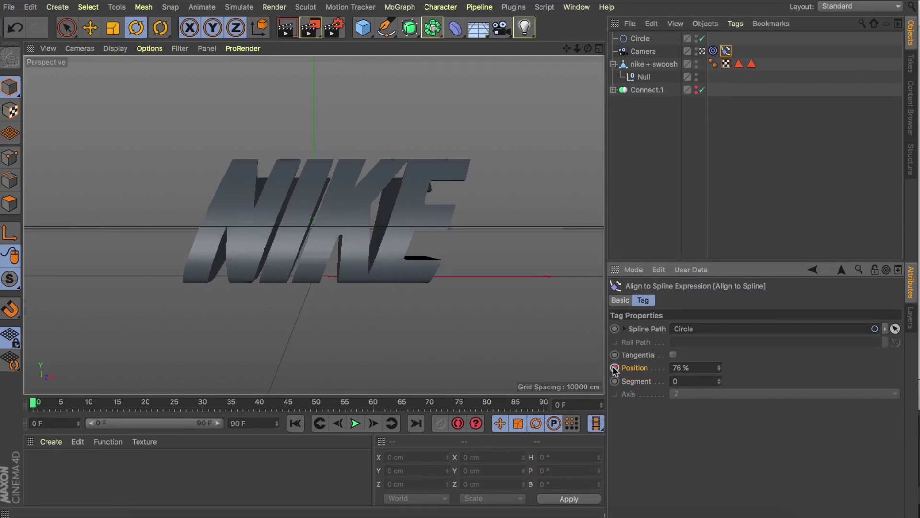
pyautogui.click(118, 402)
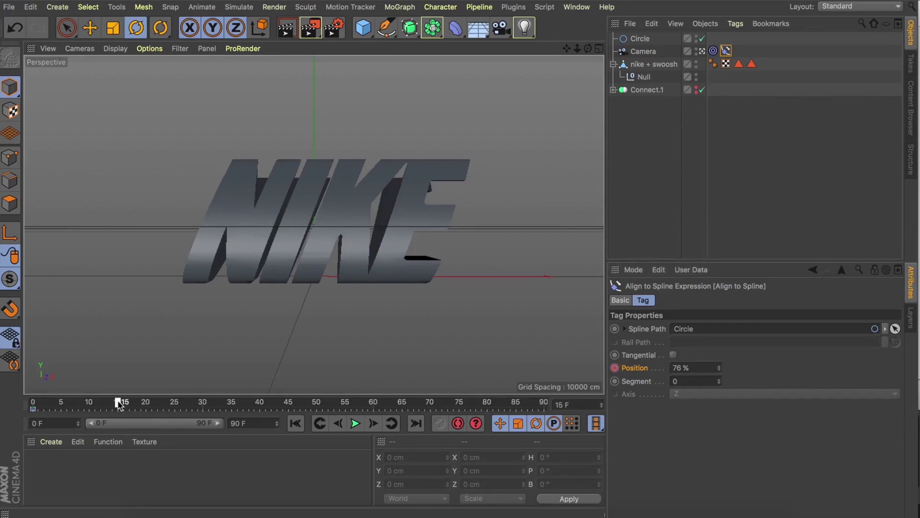
pyautogui.click(614, 369)
# - Keyframe the Align to Spline position at 100 % on frame 30 and scrub the timeline to preview the camera move
pyautogui.click(203, 406)
pyautogui.moveTo(720, 369); pyautogui.dragTo(720, 356)
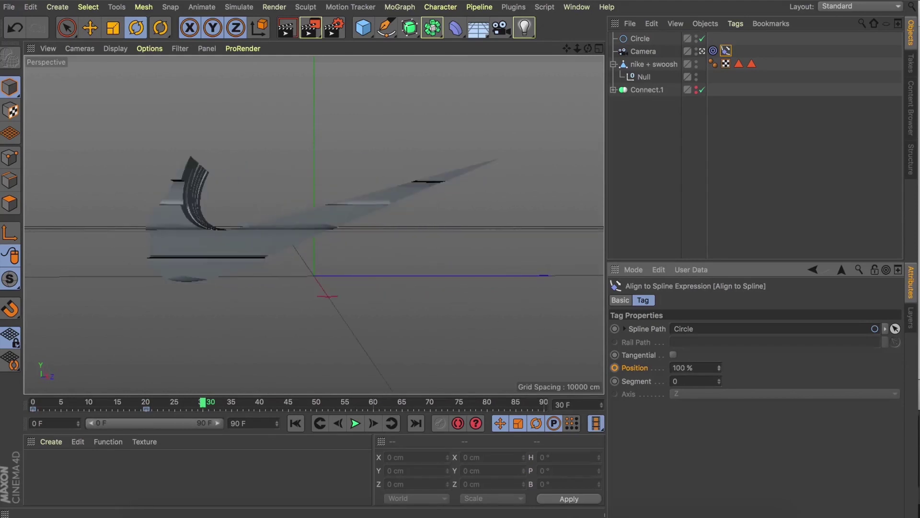
pyautogui.click(616, 368)
pyautogui.moveTo(205, 405); pyautogui.dragTo(164, 408)
pyautogui.moveTo(201, 404); pyautogui.dragTo(42, 408)
pyautogui.moveTo(142, 396); pyautogui.dragTo(235, 396)
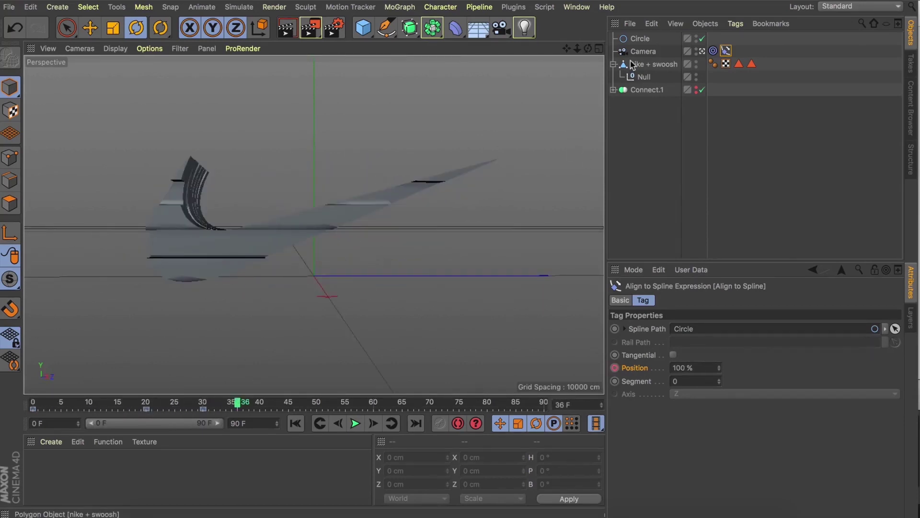
# - Add an HDRI Studio Rig to the scene and lower it to about Y -44.7 cm, below the logo
pyautogui.click(653, 63)
pyautogui.click(513, 7)
pyautogui.click(534, 85)
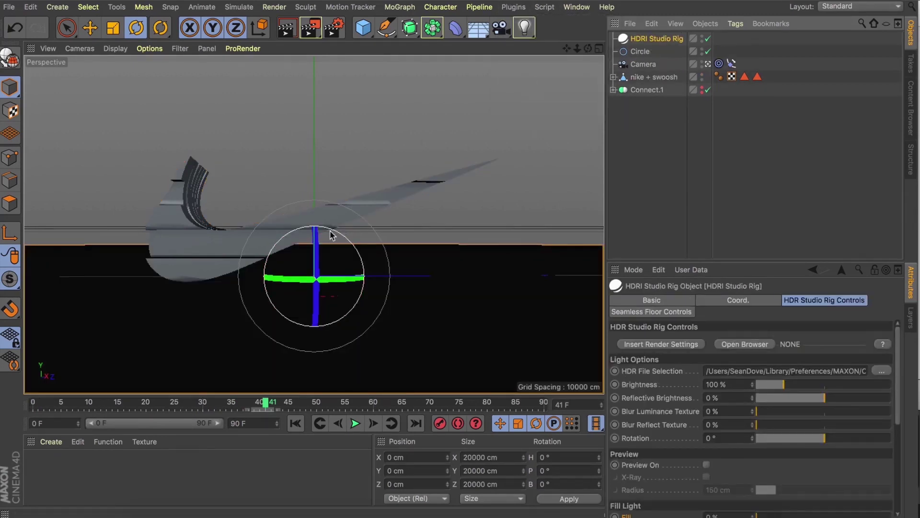
pyautogui.press('e')
pyautogui.moveTo(312, 201); pyautogui.dragTo(314, 238)
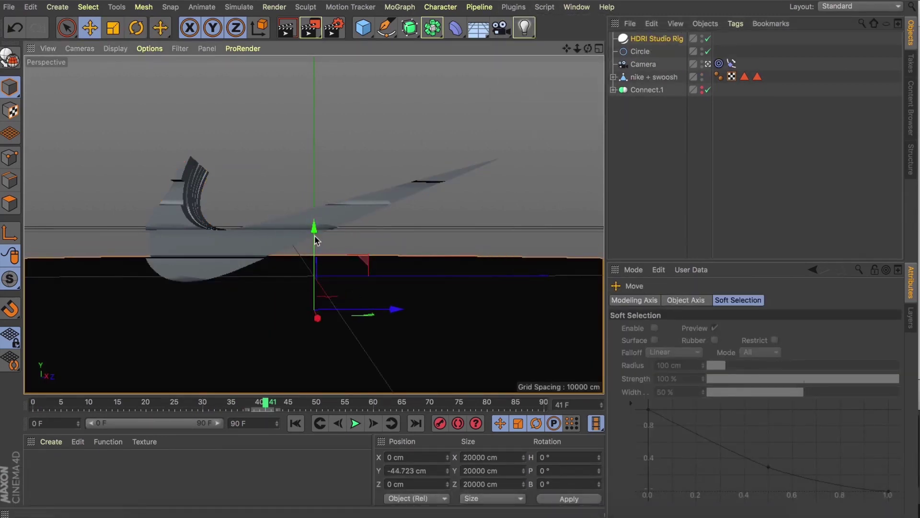
# - Look through the Studio Basics pack in the HDRI Studio Rig's HDRI Browser
pyautogui.click(664, 38)
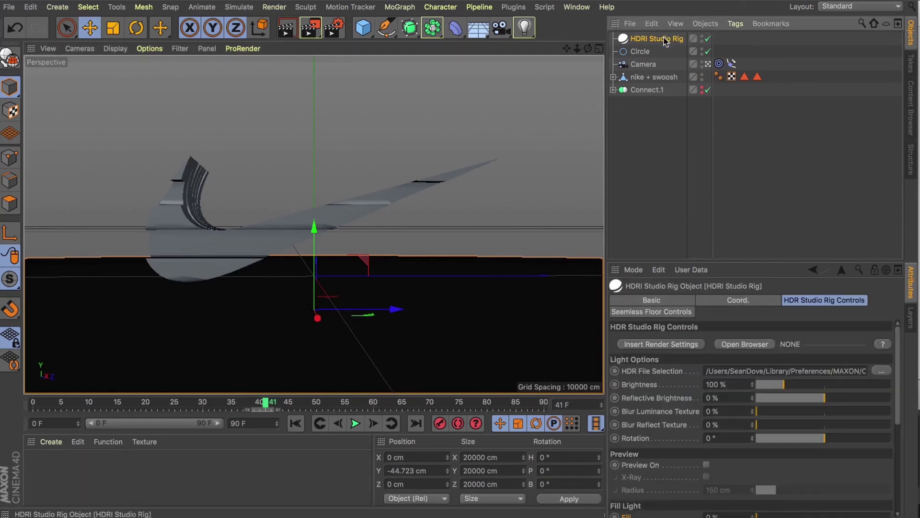
pyautogui.click(745, 344)
pyautogui.scroll(-10, 240, 207)
pyautogui.scroll(-10, 238, 208)
pyautogui.scroll(2, 239, 208)
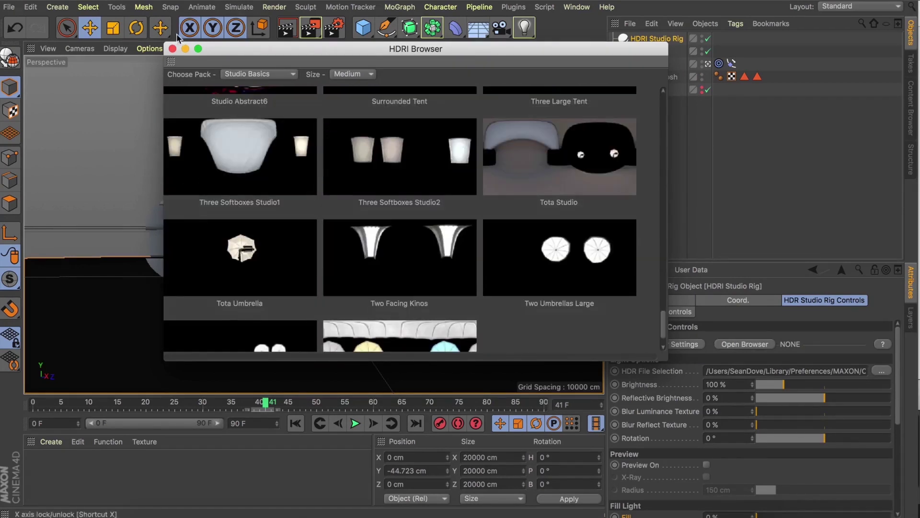
pyautogui.click(172, 48)
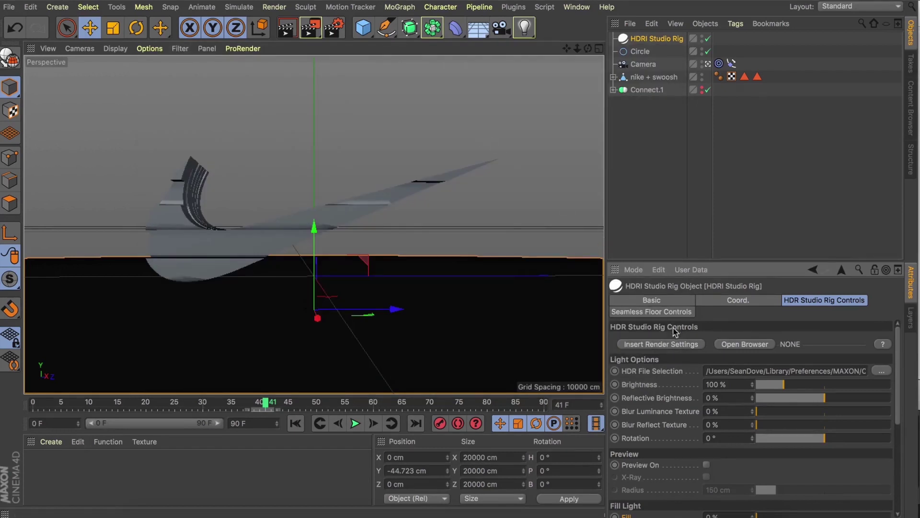
# - Insert the HDRI Studio Rig's render settings and activate the GI Medium preset
pyautogui.click(674, 346)
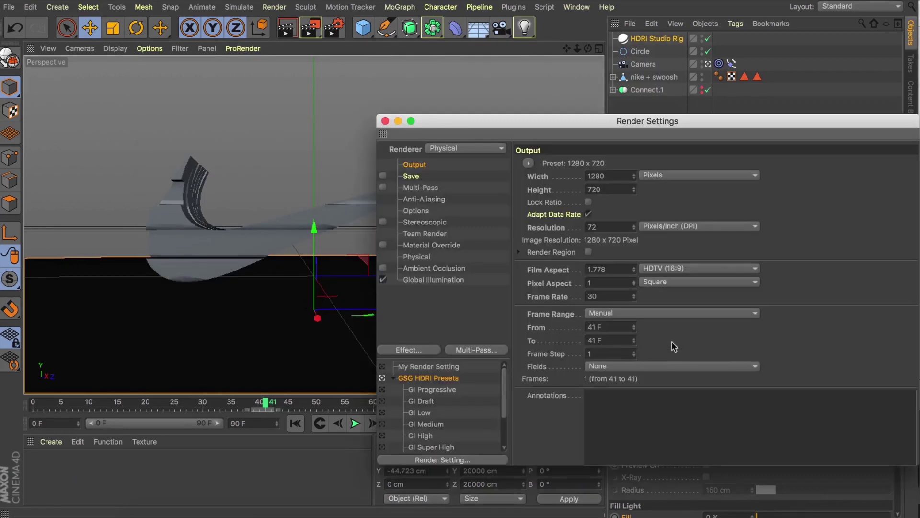
pyautogui.click(383, 424)
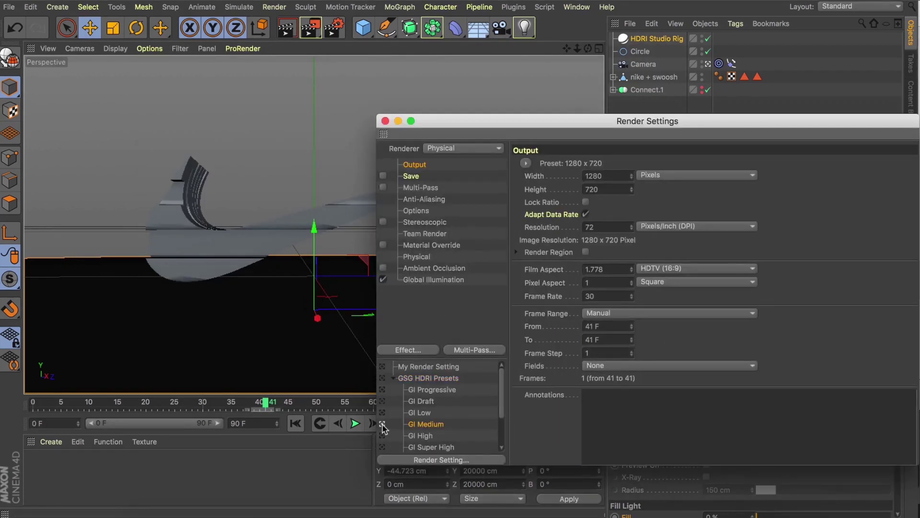
pyautogui.click(385, 122)
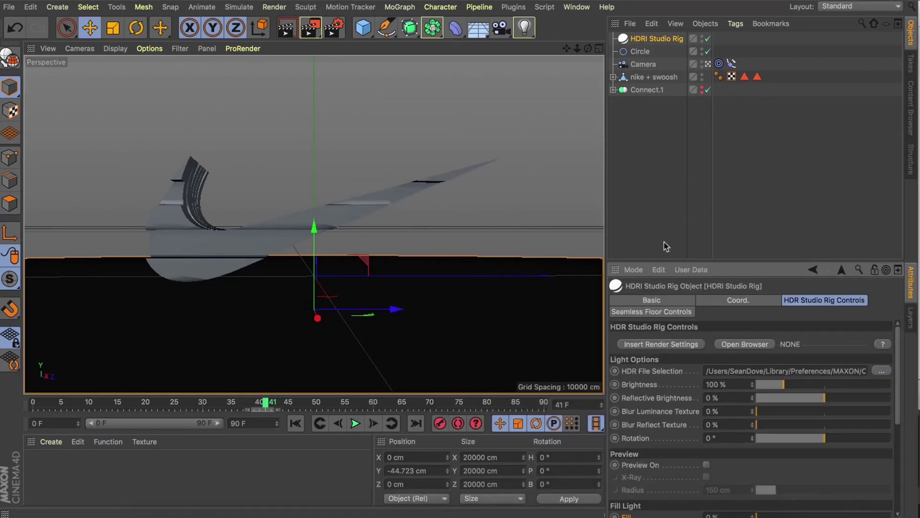
# - Turn on the HDRI Studio Rig's preview, try a light rotation of 17° and undo that rotation
pyautogui.click(707, 465)
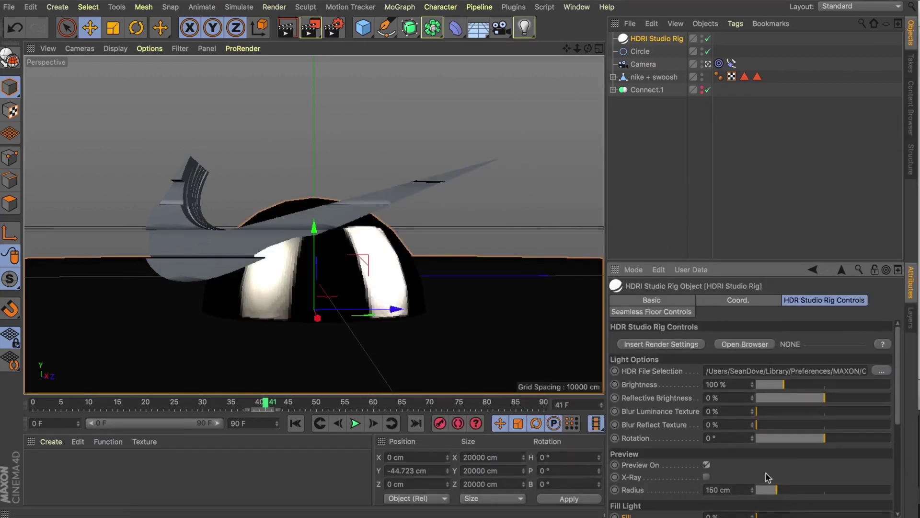
pyautogui.moveTo(793, 438); pyautogui.dragTo(832, 442)
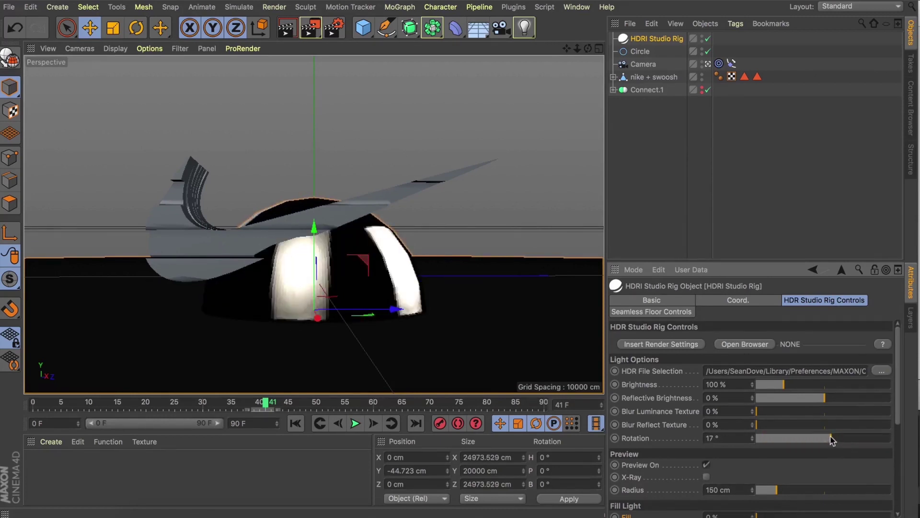
pyautogui.press('super+z')
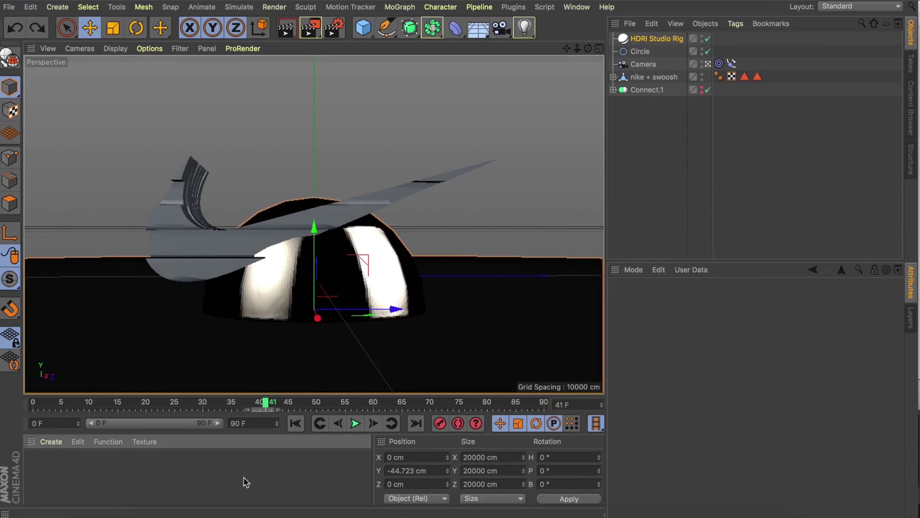
# - Create a new material and add a Beckmann layer to its reflectance channel
pyautogui.doubleClick(78, 467)
pyautogui.doubleClick(38, 465)
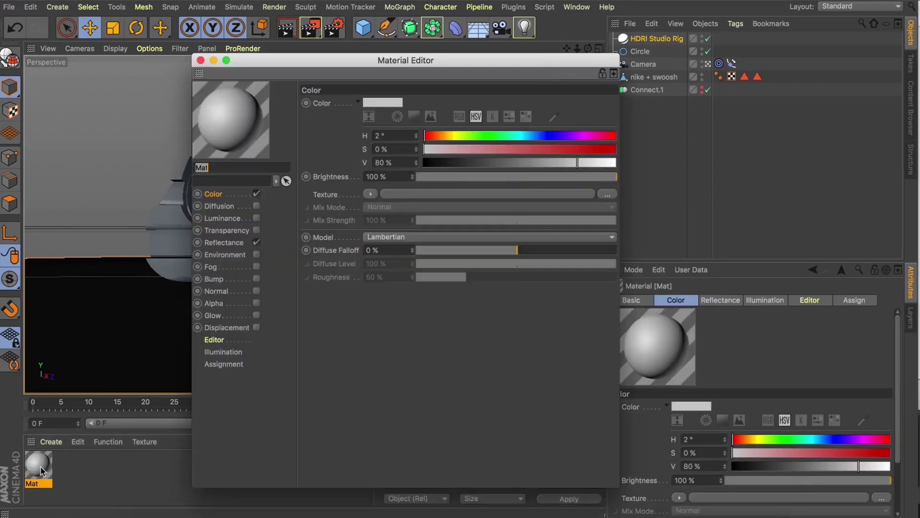
pyautogui.click(224, 243)
pyautogui.click(316, 130)
pyautogui.click(324, 140)
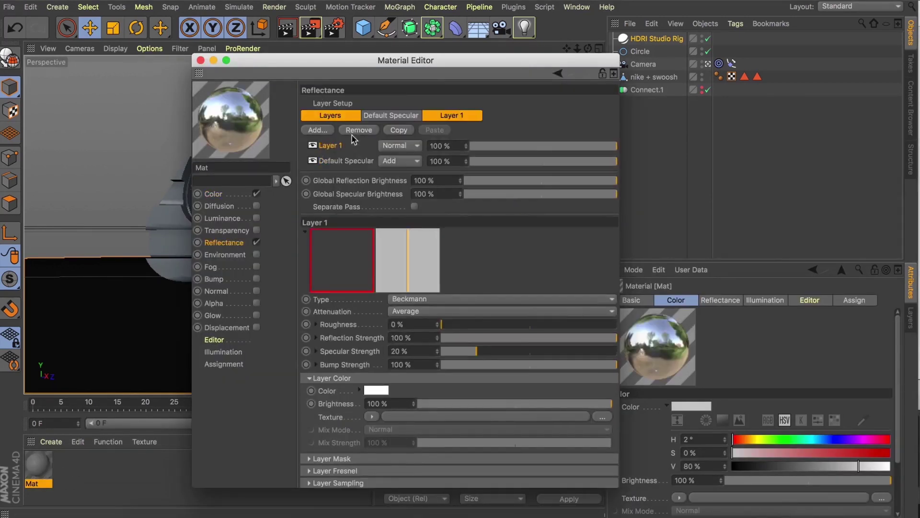
# - Set the Fresnel type of the material's reflectance Layer 1 to Dielectric
pyautogui.click(309, 471)
pyautogui.click(364, 483)
pyautogui.click(377, 458)
pyautogui.scroll(-3, 378, 457)
pyautogui.press('Return')
# - Set the roughness of reflectance Layer 1 to 15 % and apply the material to the nike + swoosh object
pyautogui.scroll(3, 479, 192)
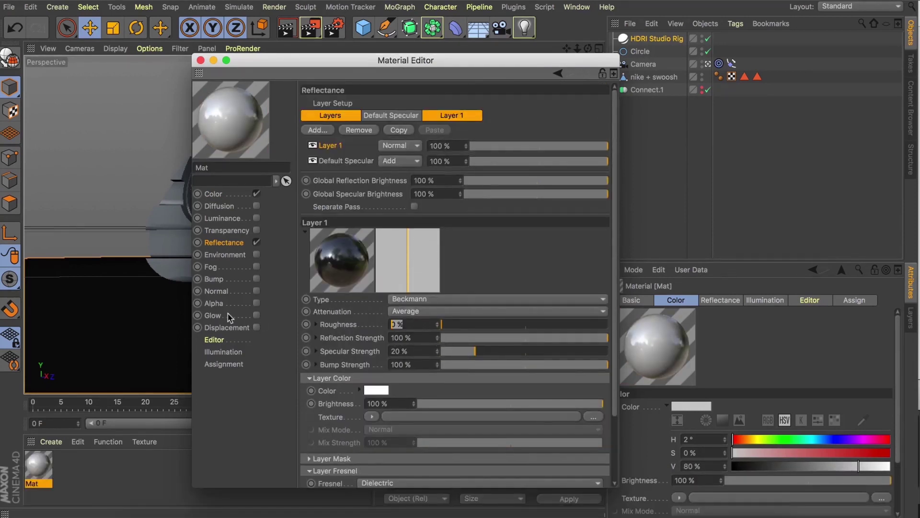
pyautogui.write('15')
pyautogui.press('Return')
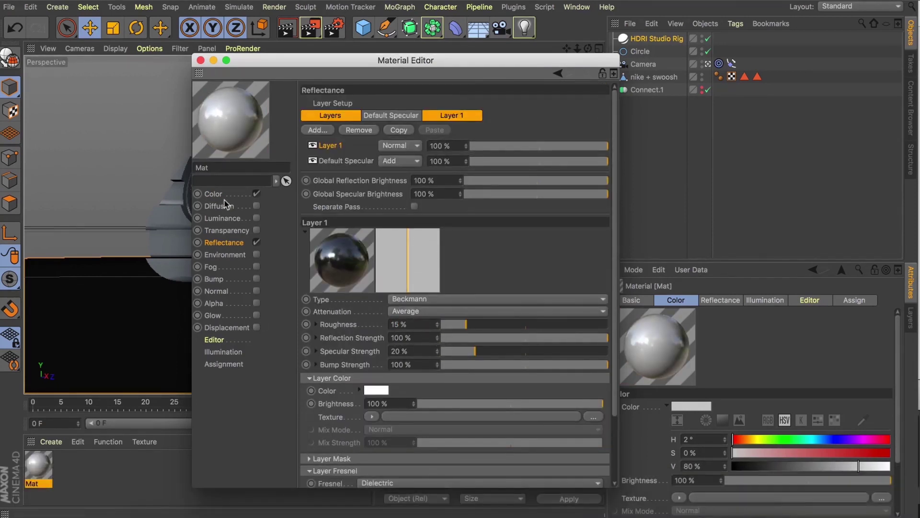
pyautogui.click(200, 60)
pyautogui.moveTo(38, 468); pyautogui.dragTo(249, 211)
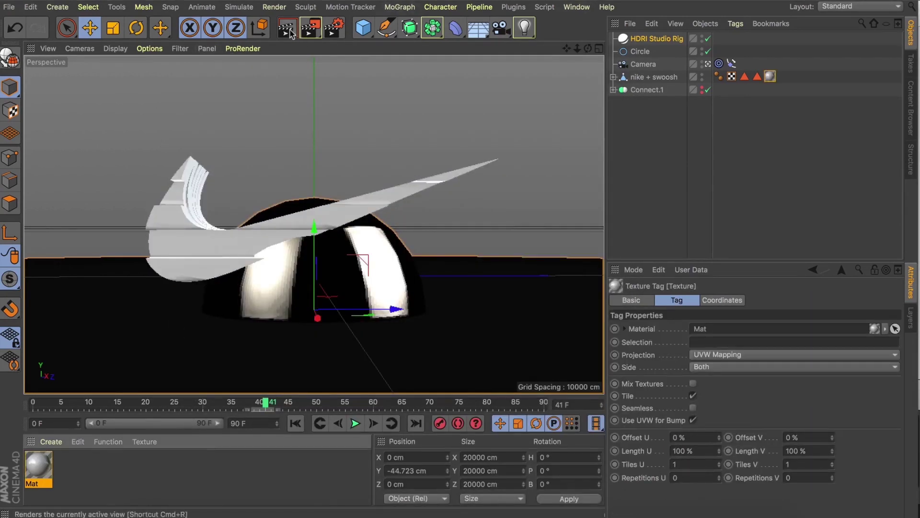
# - Move the HDRI Studio Rig below Connect.1 in the object hierarchy and render the view at frame 0
pyautogui.click(295, 423)
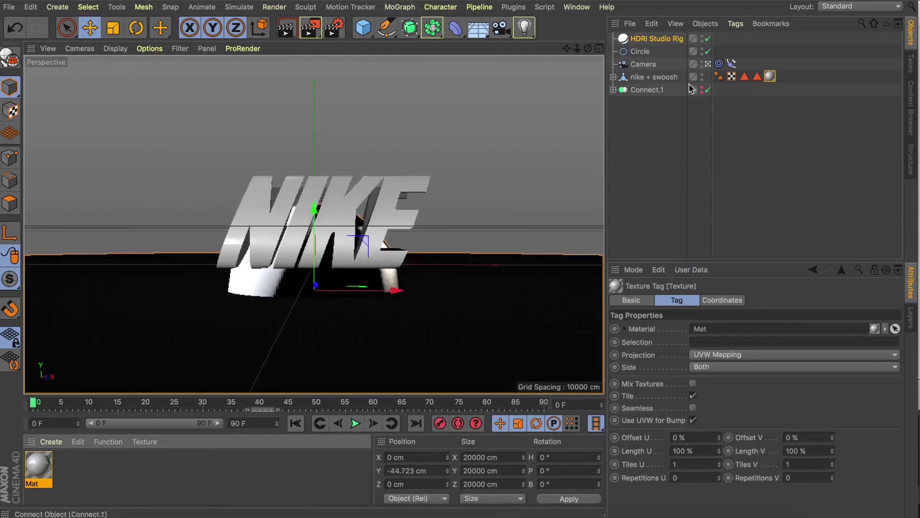
pyautogui.click(645, 38)
pyautogui.moveTo(644, 38); pyautogui.dragTo(647, 96)
pyautogui.click(287, 29)
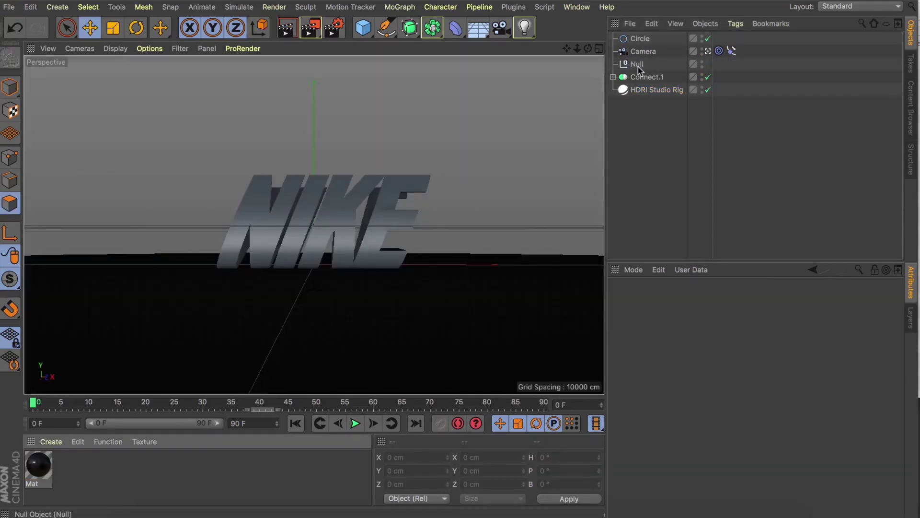
# - Apply the black Mat material to the Swoosh extrude inside Connect.1's Boole
pyautogui.click(644, 78)
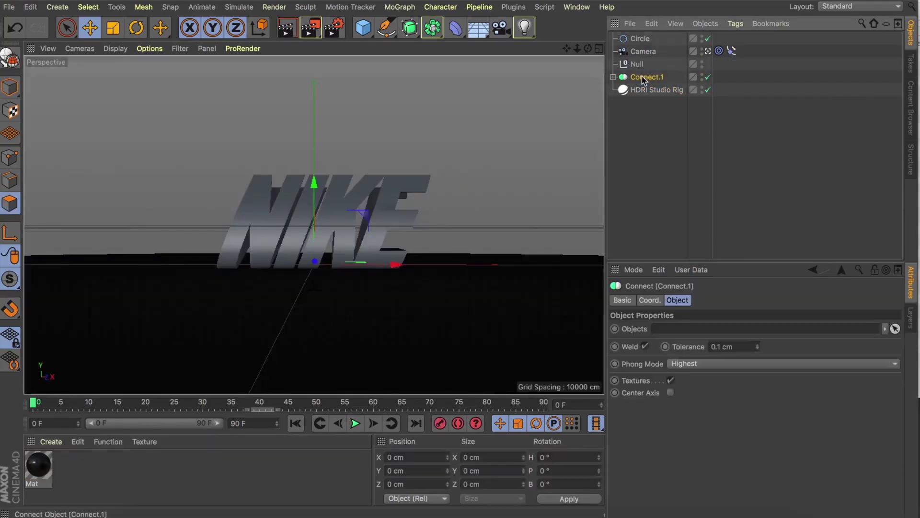
pyautogui.click(614, 77)
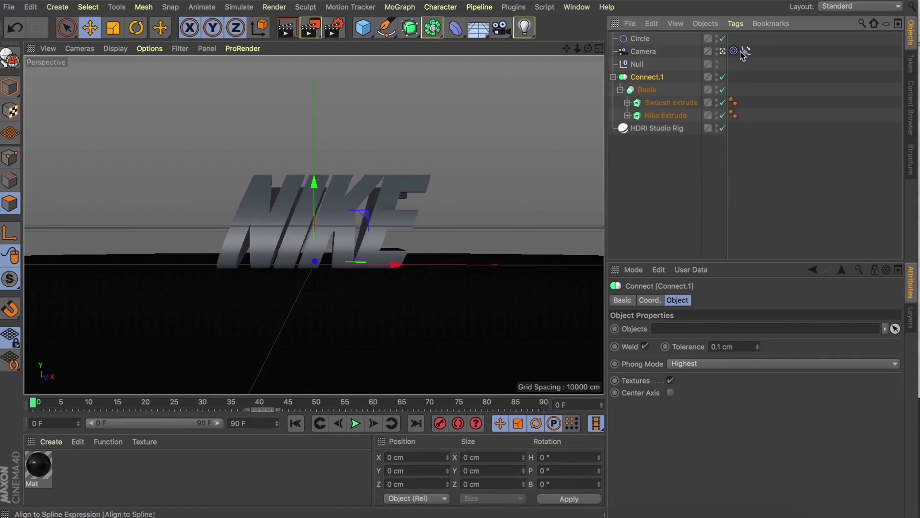
pyautogui.click(676, 102)
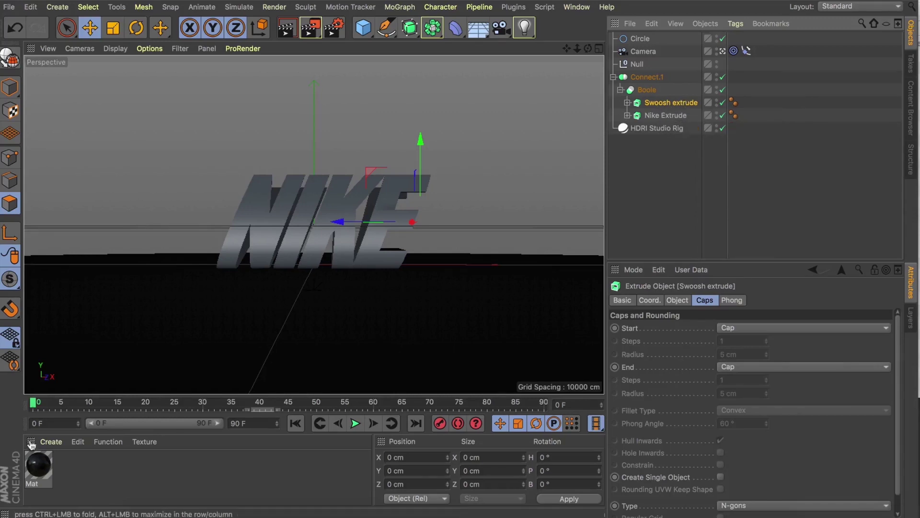
pyautogui.moveTo(33, 466); pyautogui.dragTo(102, 428)
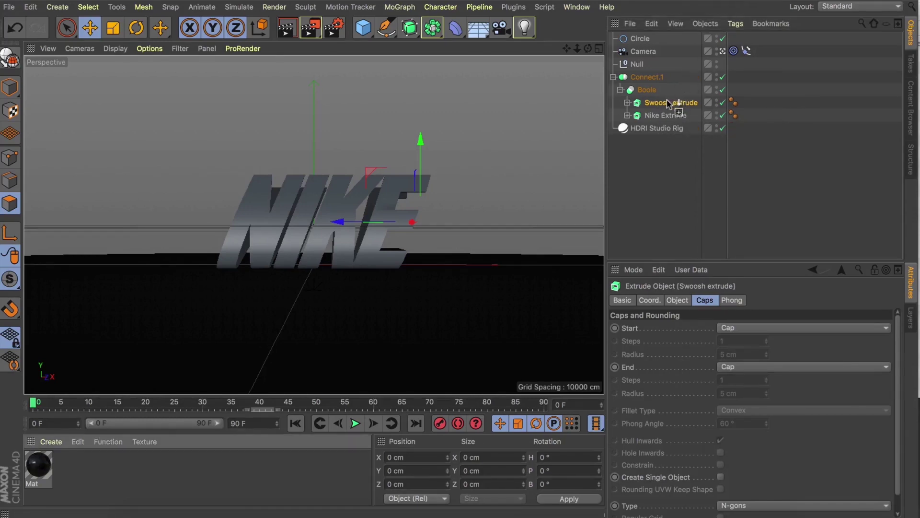
pyautogui.moveTo(666, 99); pyautogui.dragTo(667, 100)
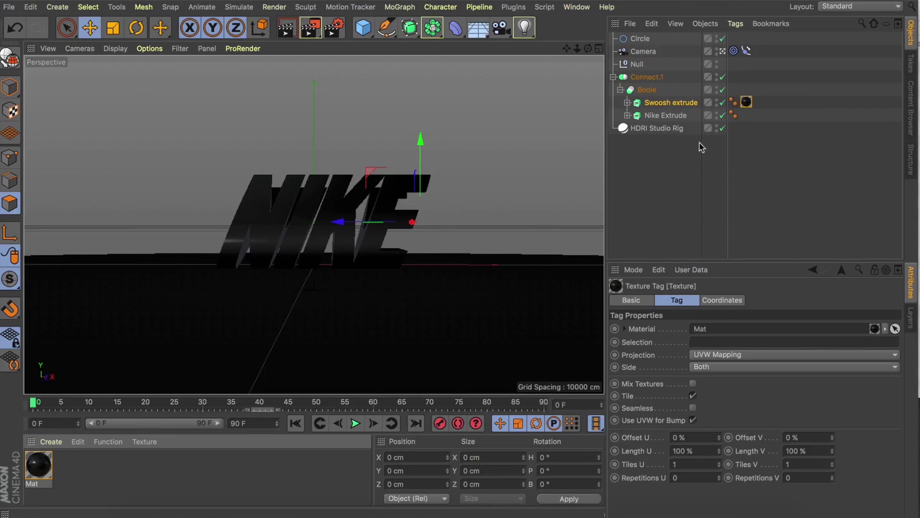
# - Try a new default material on the Nike Extrude outside the camera view and delete that material
pyautogui.click(723, 51)
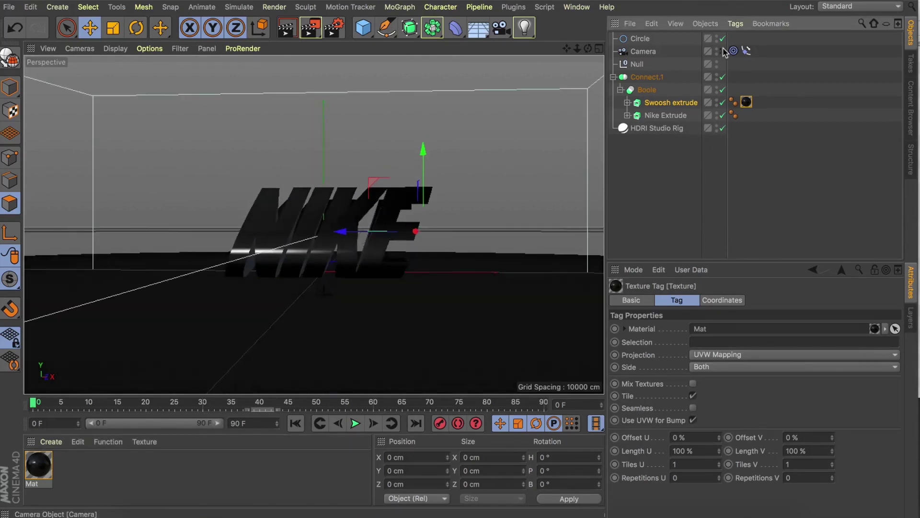
pyautogui.keyDown('alt'); pyautogui.moveTo(312, 222); pyautogui.dragTo(312, 222); pyautogui.keyUp('alt')
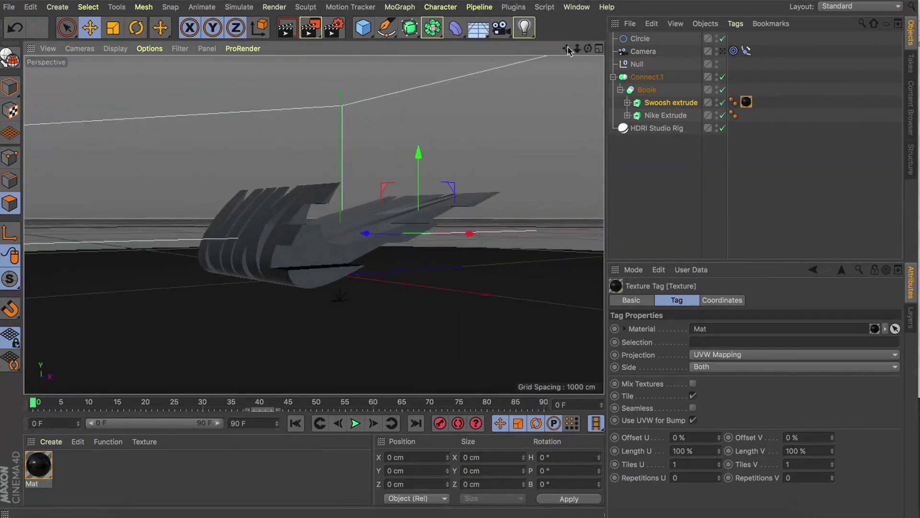
pyautogui.doubleClick(86, 492)
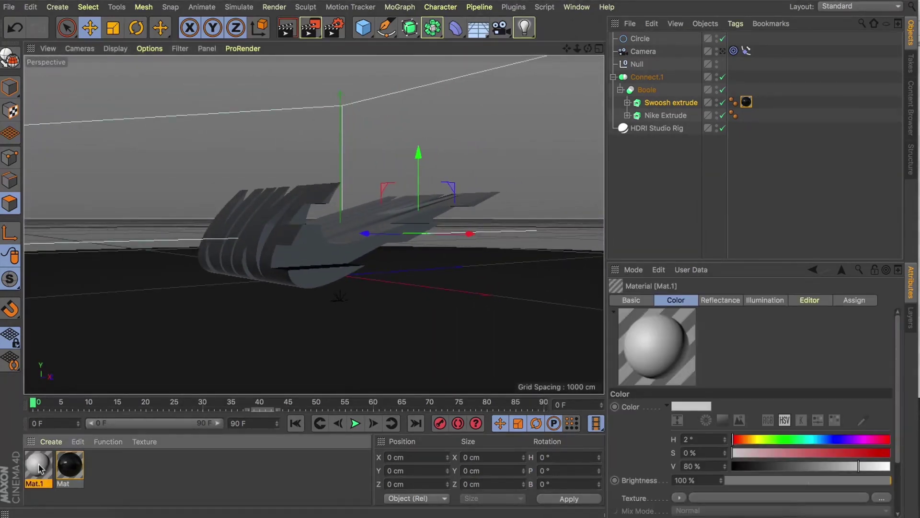
pyautogui.moveTo(680, 117); pyautogui.dragTo(681, 117)
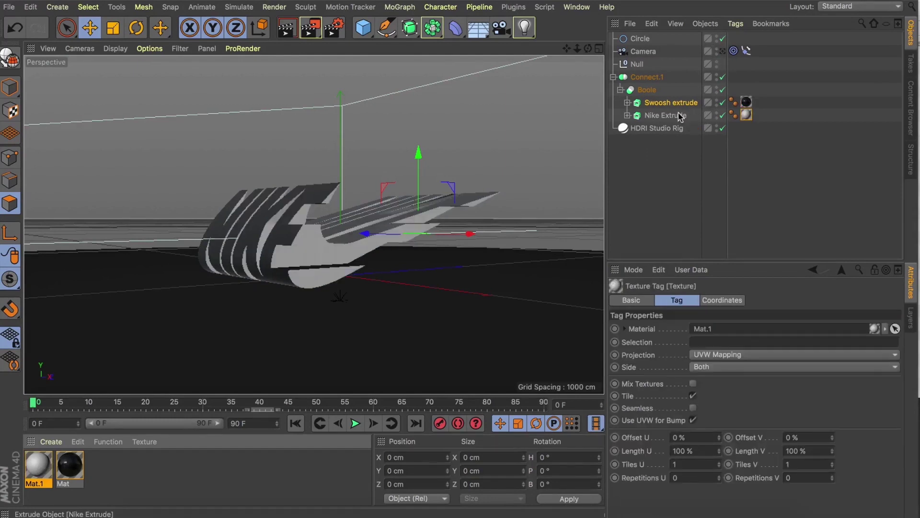
pyautogui.click(35, 463)
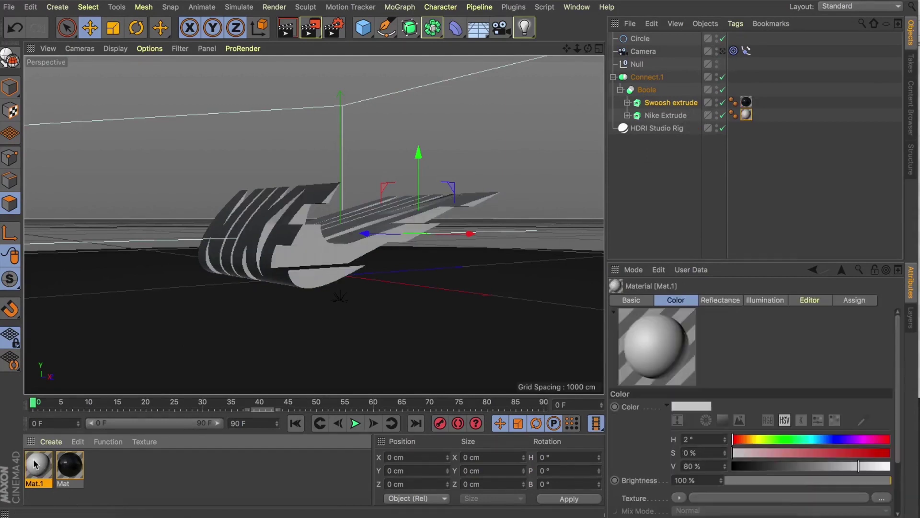
pyautogui.press('BackSpace')
# - Duplicate the black material, set the copy's color value to 96 % for near-white, and assign it to the Nike Extrude's texture tag
pyautogui.click(35, 464)
pyautogui.press('super+v')
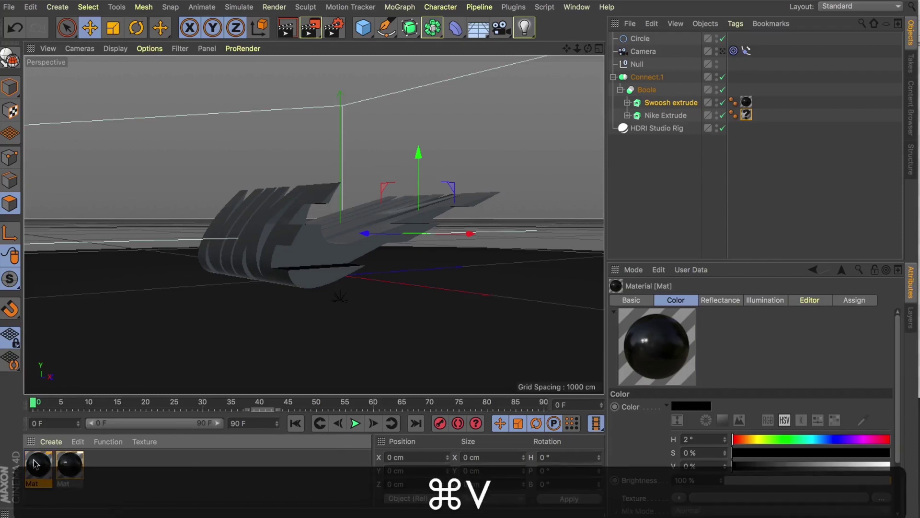
pyautogui.doubleClick(35, 464)
pyautogui.click(231, 195)
pyautogui.moveTo(574, 163); pyautogui.dragTo(608, 166)
pyautogui.click(200, 60)
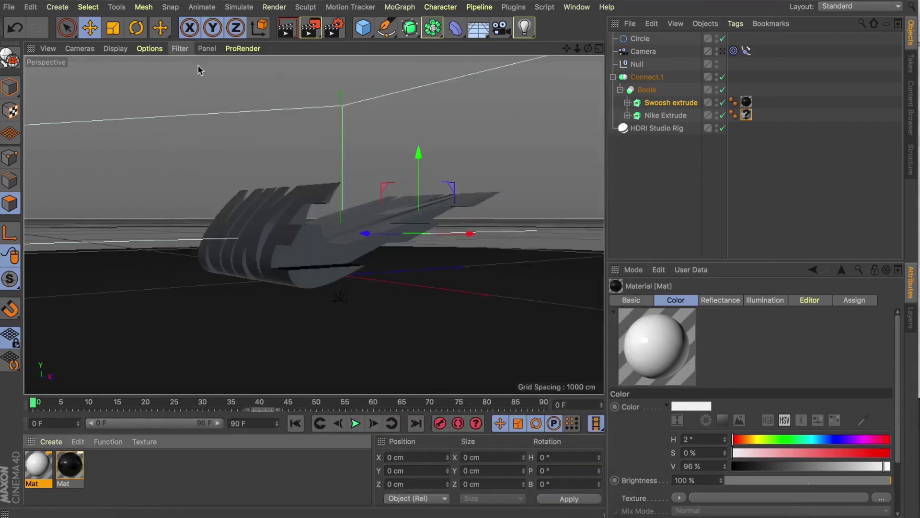
pyautogui.moveTo(748, 117); pyautogui.dragTo(747, 116)
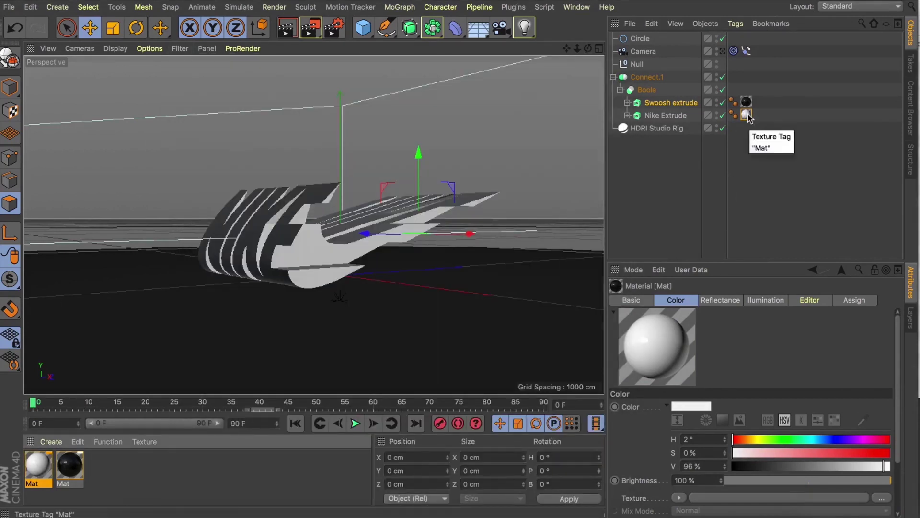
# - Import the SD_monogram_Spline artwork at a scale of 1 centimeter and copy its spline into the Logo_NIKE.ai scene
pyautogui.click(733, 50)
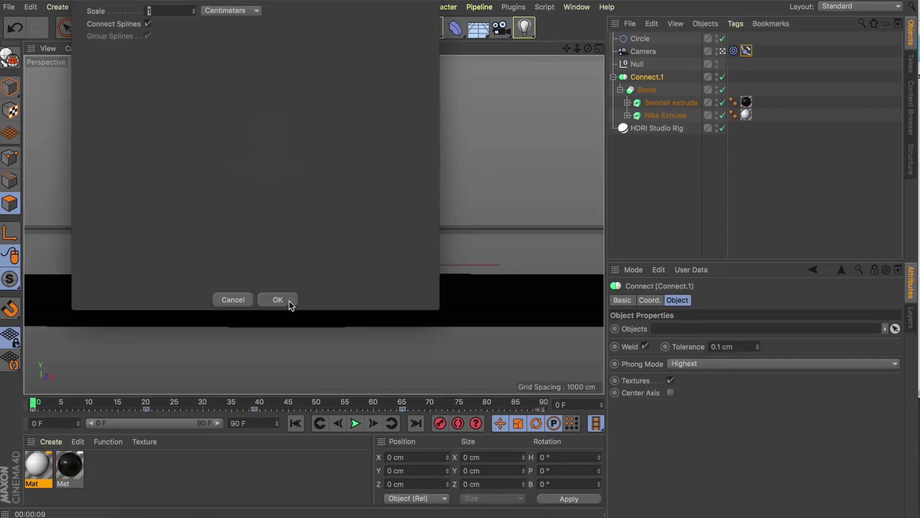
pyautogui.click(290, 301)
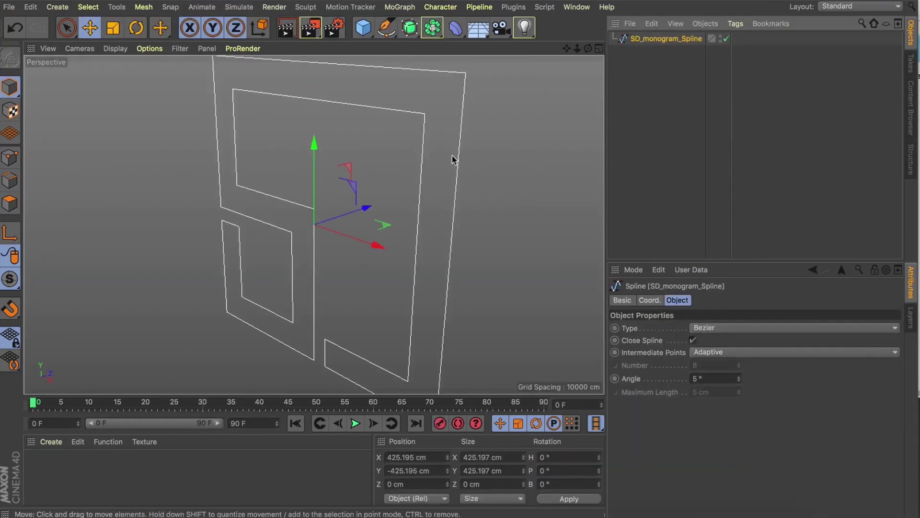
pyautogui.press('super+c')
pyautogui.click(577, 7)
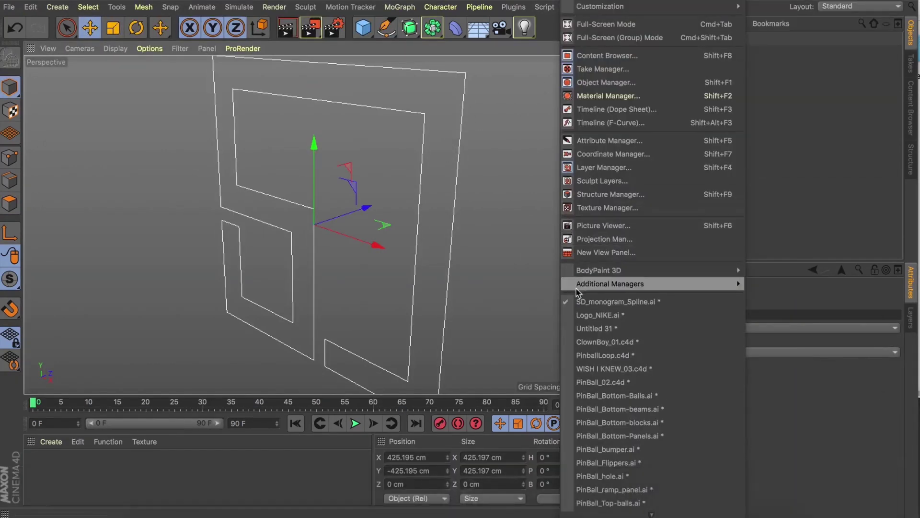
pyautogui.click(575, 312)
pyautogui.press('super+v')
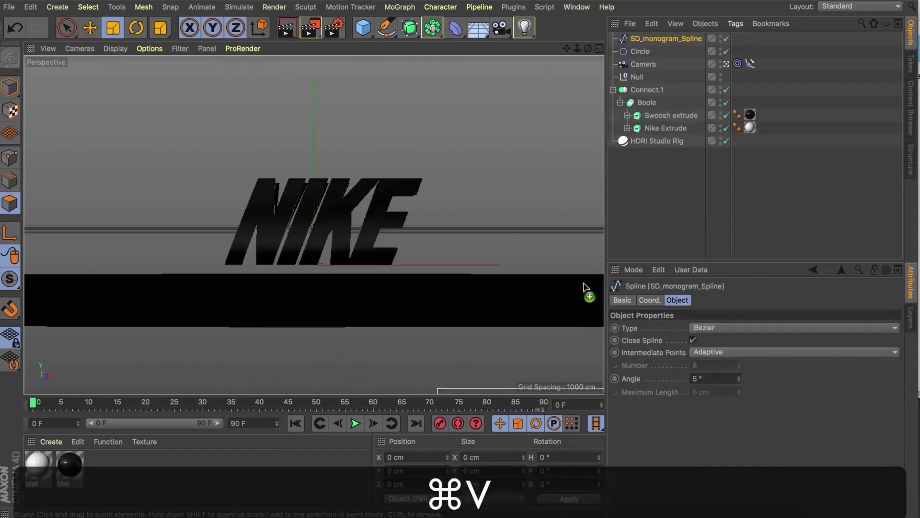
# - Scale the monogram spline to about 148 cm and place it over the Nike lettering at about X 20 cm, Y 75 cm
pyautogui.click(400, 457)
pyautogui.write('0')
pyautogui.press('Return')
pyautogui.press('t')
pyautogui.moveTo(438, 228); pyautogui.dragTo(228, 341)
pyautogui.press('e')
pyautogui.moveTo(314, 185); pyautogui.dragTo(314, 140)
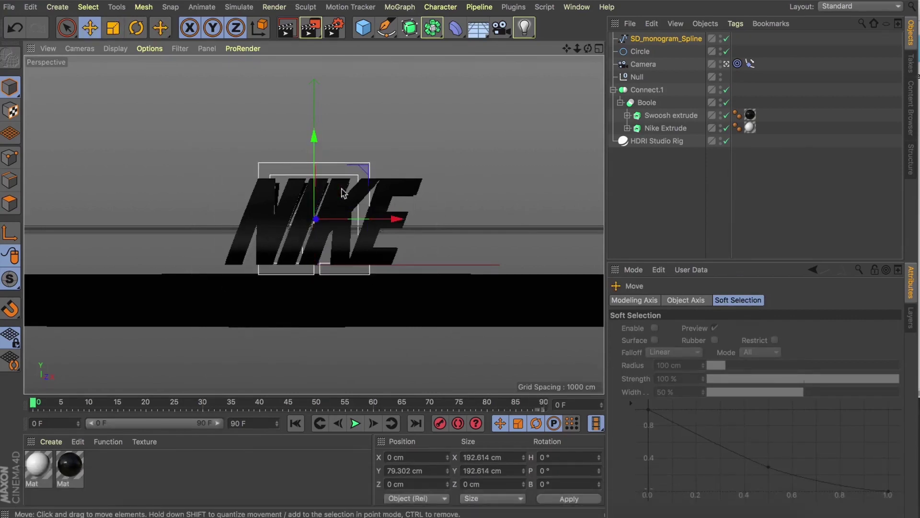
pyautogui.press('t')
pyautogui.moveTo(308, 206); pyautogui.dragTo(319, 220)
pyautogui.press('e')
pyautogui.moveTo(314, 139); pyautogui.dragTo(314, 142)
pyautogui.moveTo(384, 222); pyautogui.dragTo(395, 222)
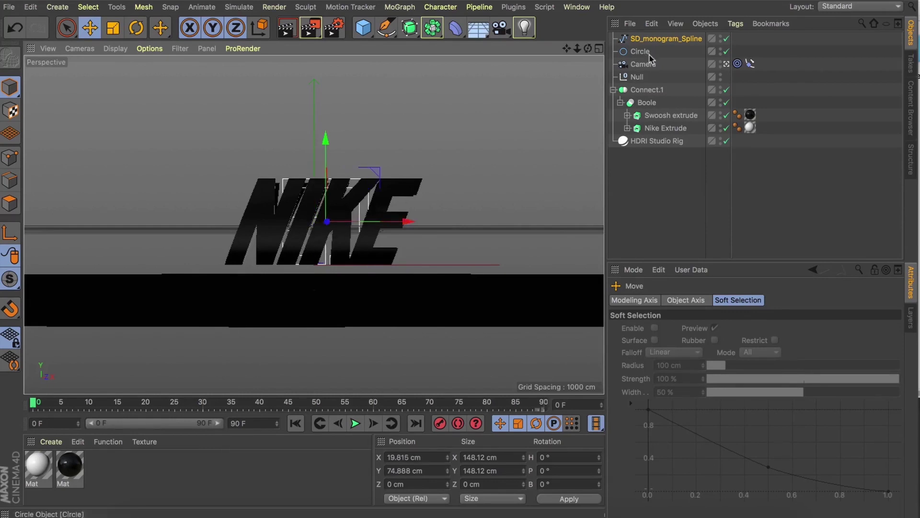
# - Try the monogram spline in the Nike connect object at position 0, with Path 2, Path 3 and Path 4 disabled, and scrub the animation
pyautogui.click(627, 128)
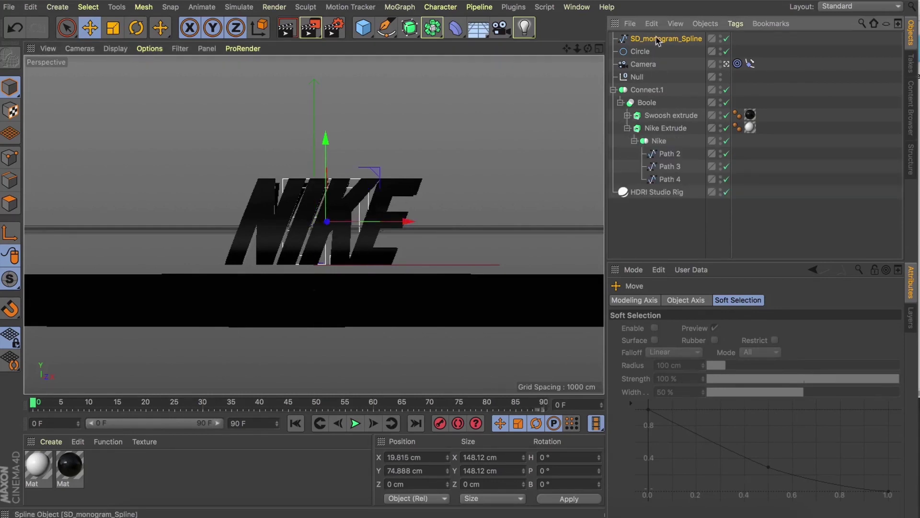
pyautogui.moveTo(659, 144); pyautogui.dragTo(658, 143)
pyautogui.hotkey('shift', 'c')
pyautogui.write('e')
pyautogui.press('Return')
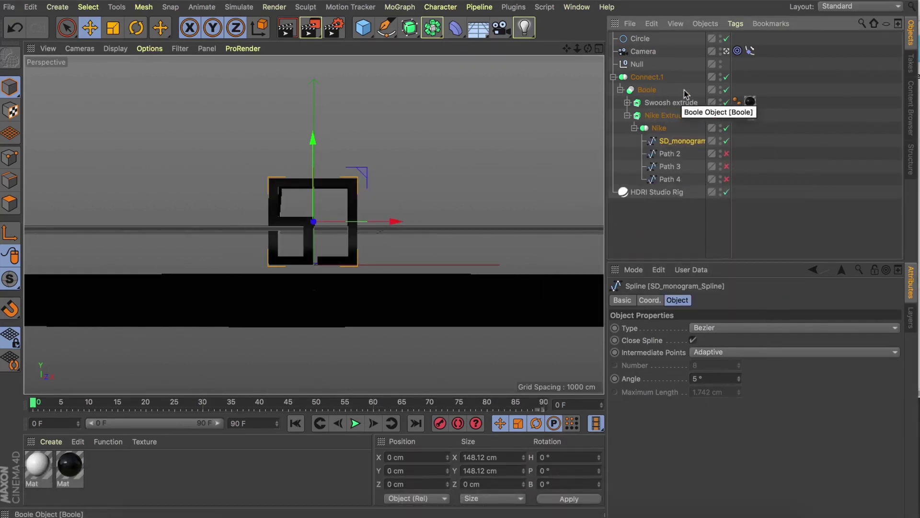
pyautogui.moveTo(34, 402)
pyautogui.mouseDown()
pyautogui.moveTo(261, 401)
pyautogui.moveTo(54, 427)
pyautogui.moveTo(263, 403)
pyautogui.moveTo(32, 411)
pyautogui.mouseUp()
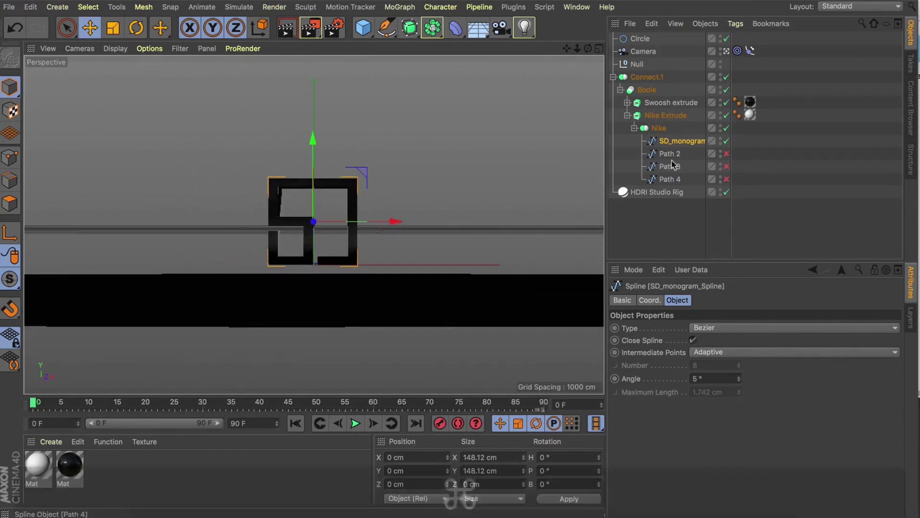
# - Move the monogram spline out of the Nike hierarchy, re-enable Path 2, Path 3 and Path 4, and disable the monogram spline
pyautogui.moveTo(680, 211); pyautogui.dragTo(681, 213)
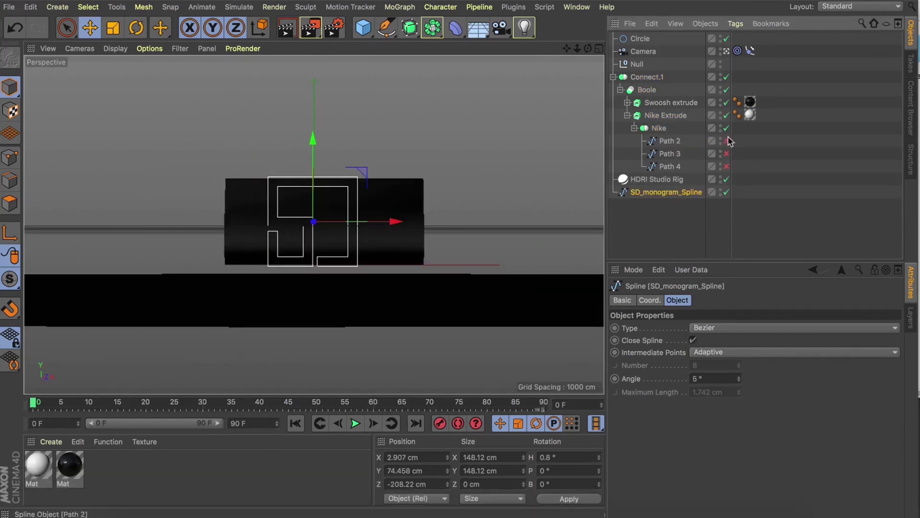
pyautogui.click(727, 167)
pyautogui.click(727, 192)
pyautogui.click(640, 222)
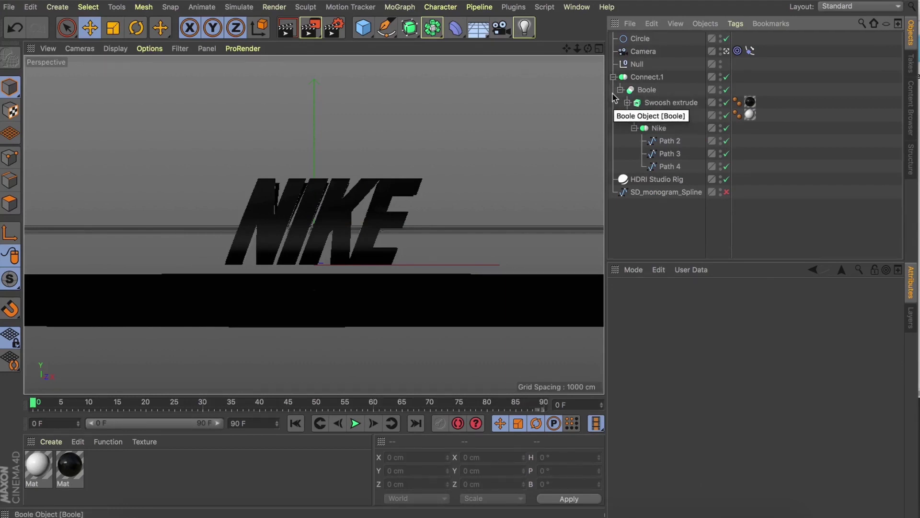
# - Duplicate the Connect.1 object, hide the original and make the copy editable
pyautogui.click(613, 77)
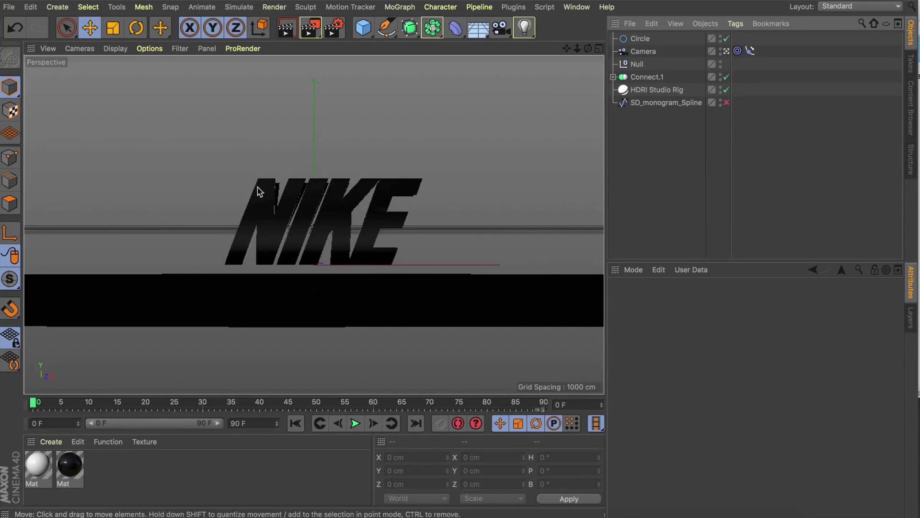
pyautogui.click(642, 77)
pyautogui.press('super+c')
pyautogui.press('super+v')
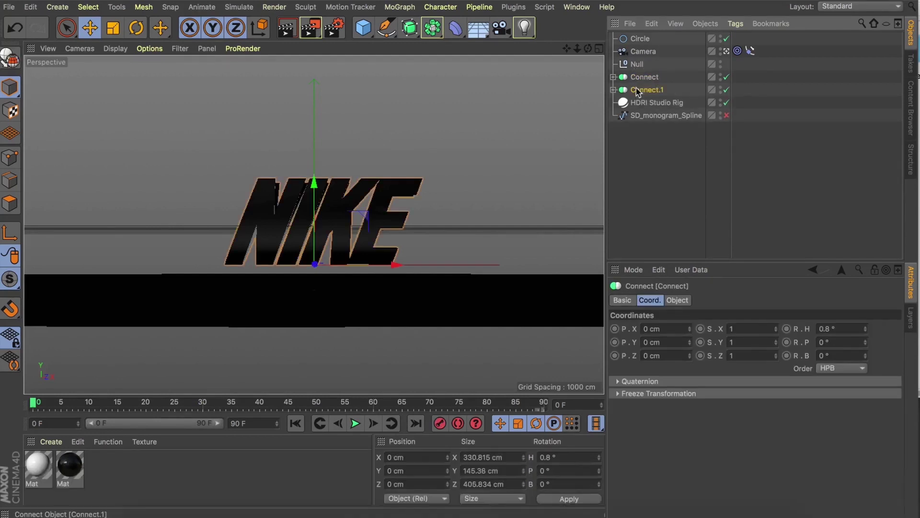
pyautogui.press('c')
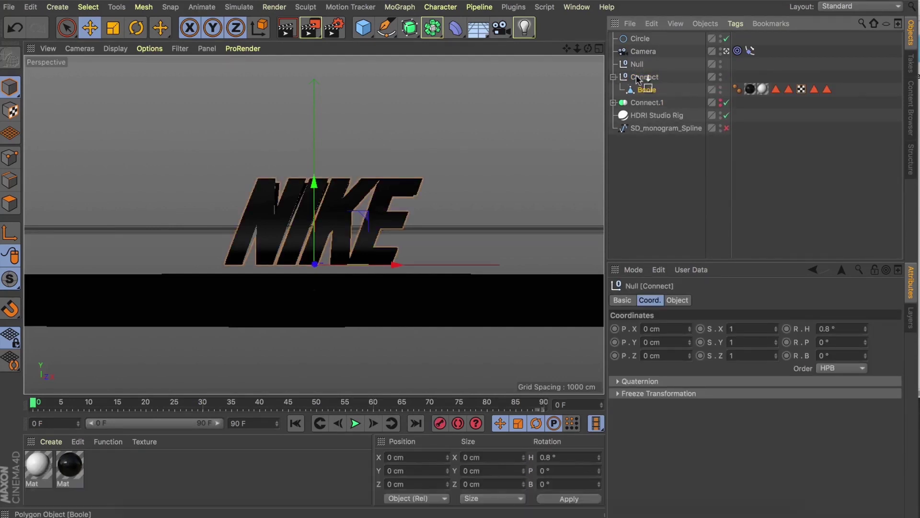
# - Take the Boole mesh out of the Connect null, delete the null, and rename the mesh Nike + Swoosh
pyautogui.moveTo(639, 79); pyautogui.dragTo(639, 73)
pyautogui.click(645, 89)
pyautogui.press('BackSpace')
pyautogui.doubleClick(645, 77)
pyautogui.write('Nike + Swoosh')
pyautogui.press('Return')
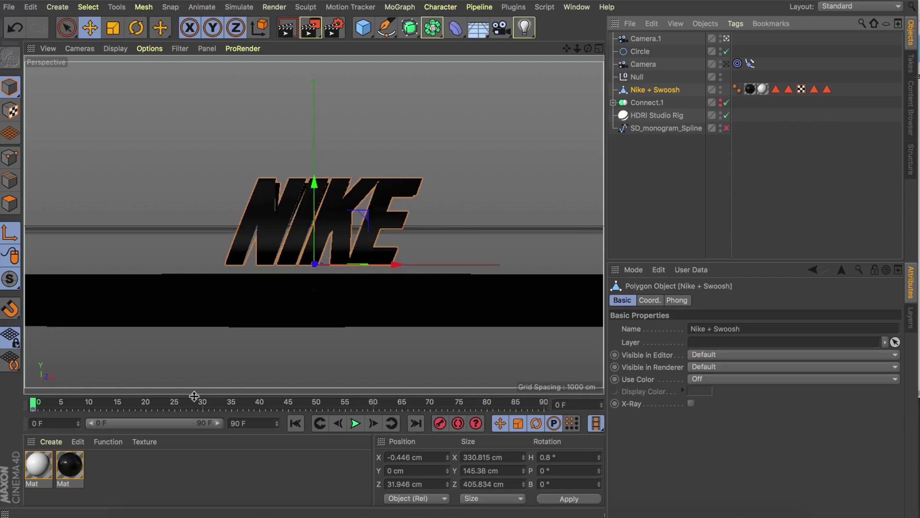
# - Keyframe Nike + Swoosh at frame 20, rotate its heading to -89.2° at frame 40 to face the swoosh, and keyframe it
pyautogui.click(147, 406)
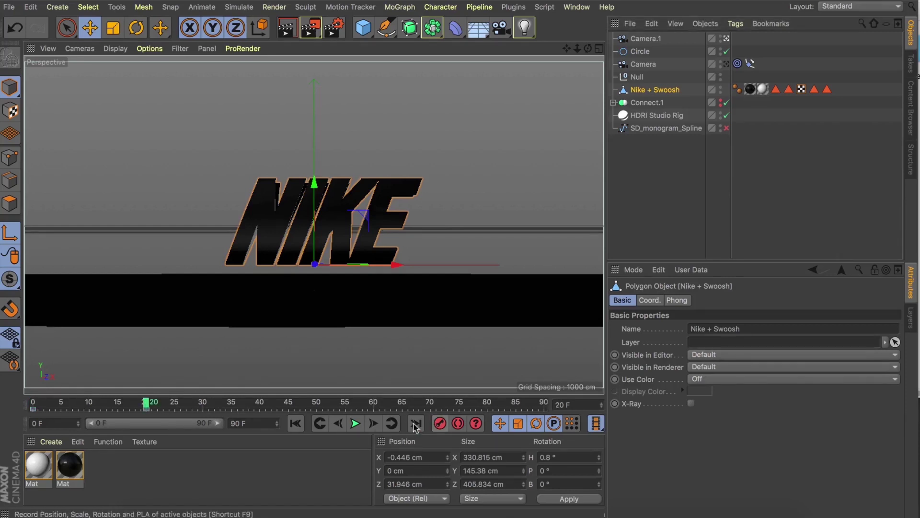
pyautogui.click(259, 404)
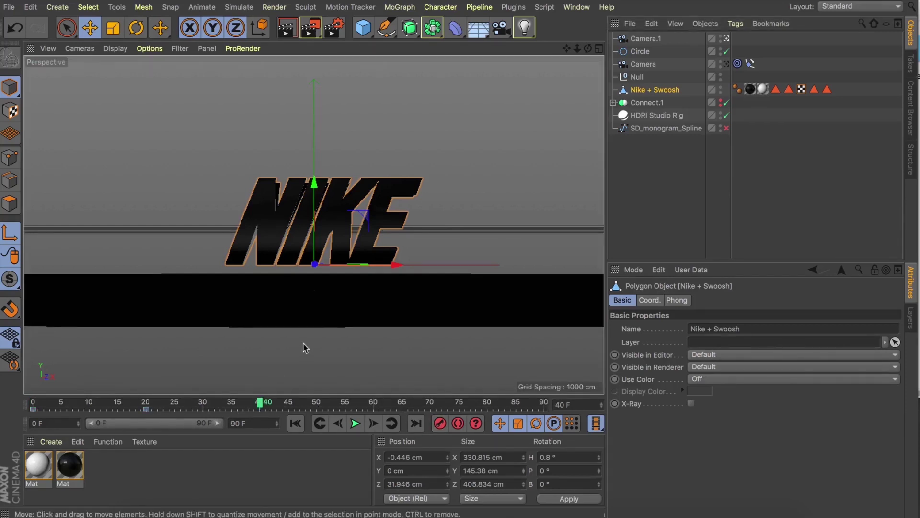
pyautogui.press('r')
pyautogui.keyDown('shift'); pyautogui.moveTo(285, 264); pyautogui.dragTo(148, 268); pyautogui.keyUp('shift')
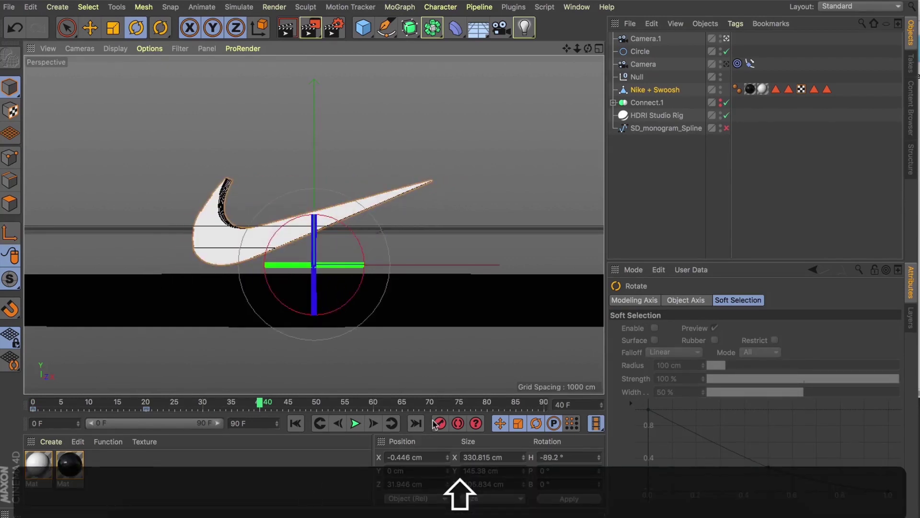
pyautogui.moveTo(259, 404)
pyautogui.mouseDown()
pyautogui.moveTo(174, 404)
pyautogui.moveTo(259, 404)
pyautogui.mouseUp()
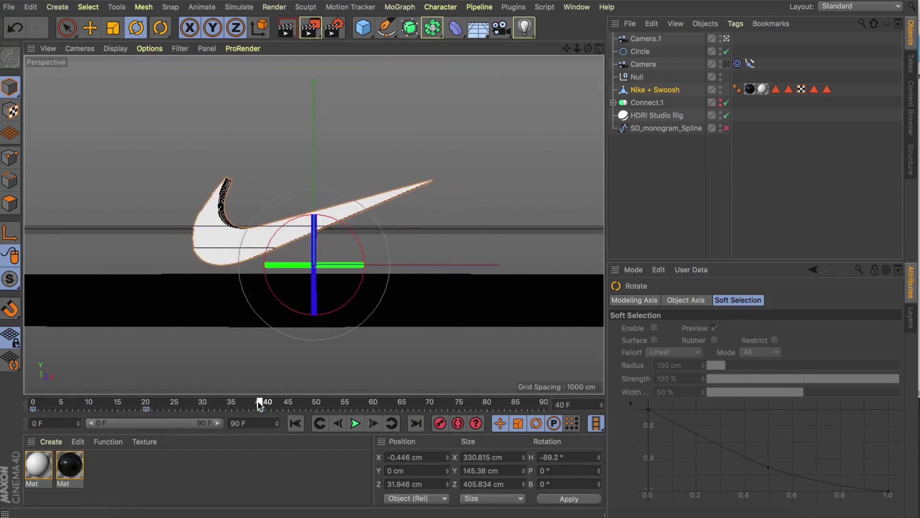
# - Shift the Nike + Swoosh object's axis to about X -37 cm at frame 40 and scrub the rotation back to frame 17
pyautogui.press('e')
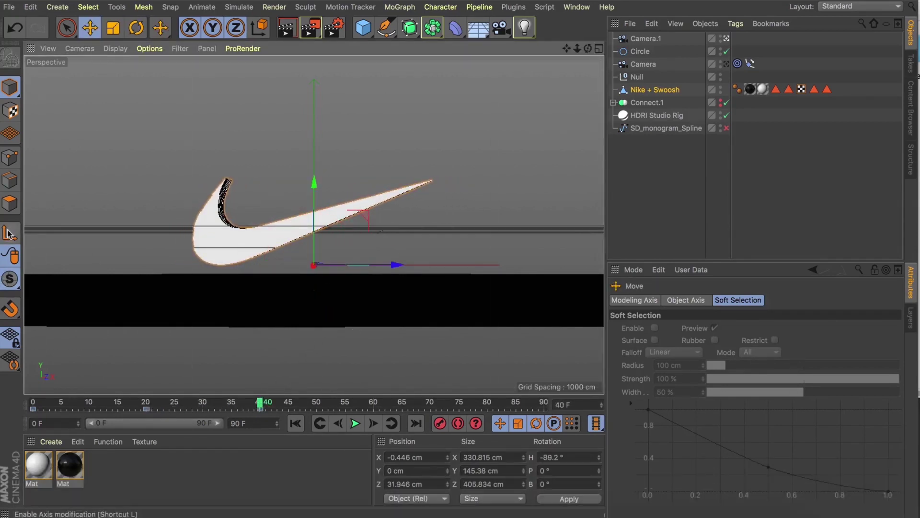
pyautogui.moveTo(353, 266); pyautogui.dragTo(353, 265)
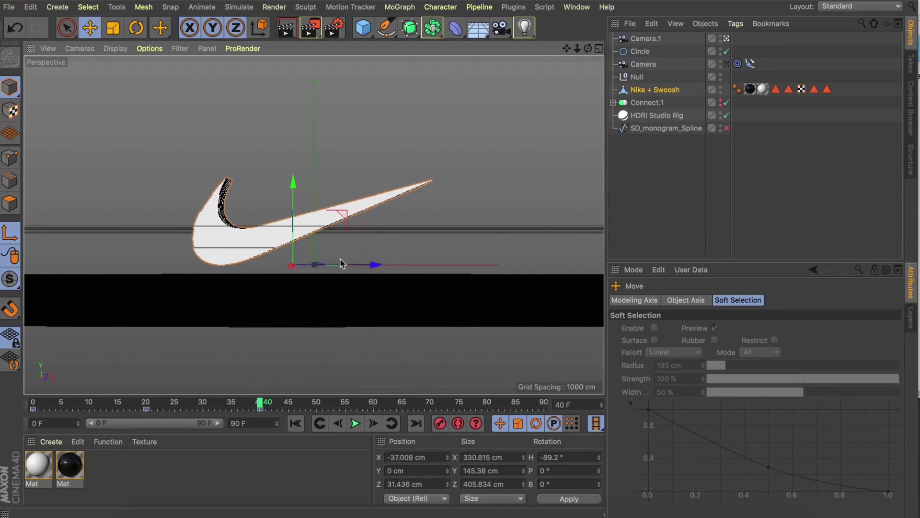
pyautogui.click(257, 404)
pyautogui.moveTo(257, 404); pyautogui.dragTo(129, 401)
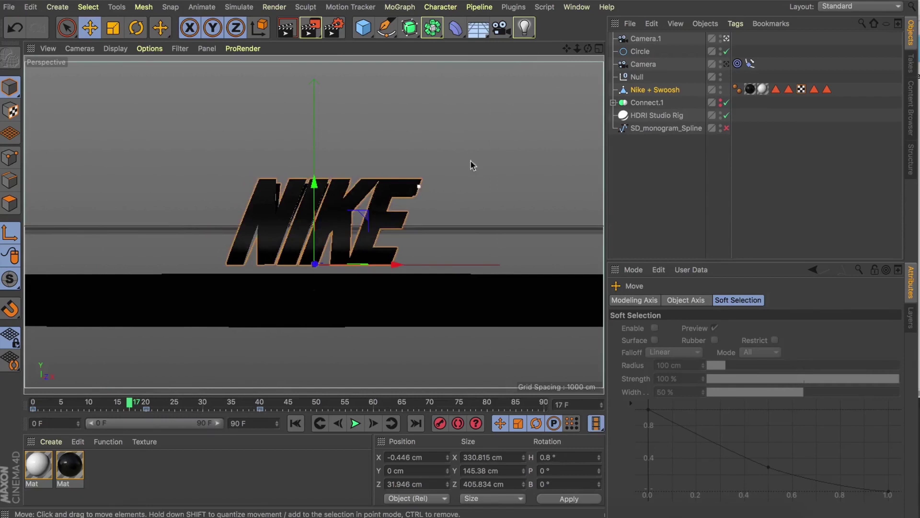
# - Add a Jiggle deformer as a child of Nike + Swoosh, preview the animation and return to frame 0
pyautogui.moveTo(458, 30); pyautogui.dragTo(583, 113)
pyautogui.moveTo(632, 39); pyautogui.dragTo(640, 102)
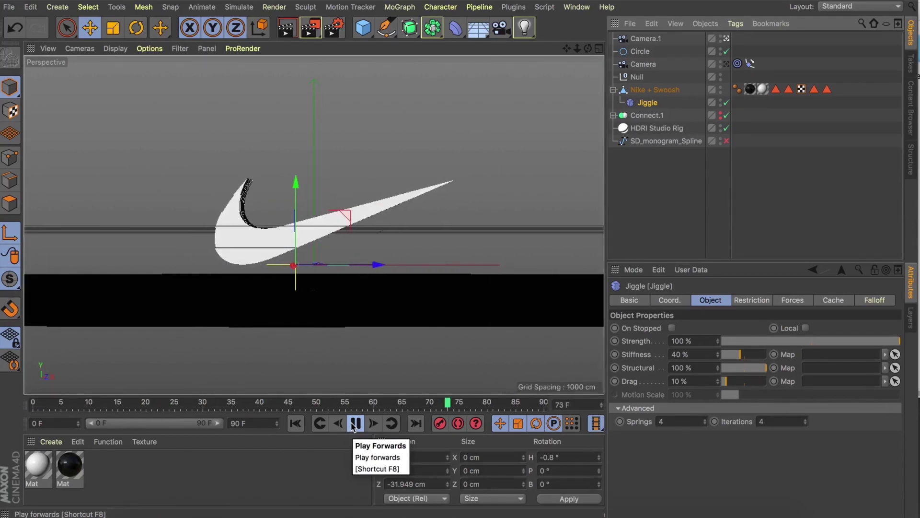
pyautogui.click(355, 423)
pyautogui.click(295, 423)
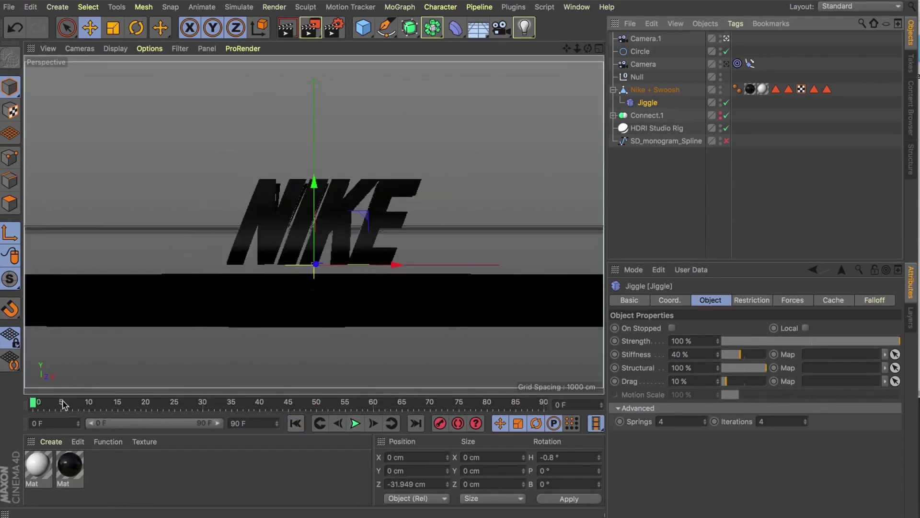
# - With Jiggle disabled, rotate Nike + Swoosh to a heading of about 6.8° at frame 25, keyframe it and scrub through the turn
pyautogui.moveTo(52, 405); pyautogui.dragTo(56, 404)
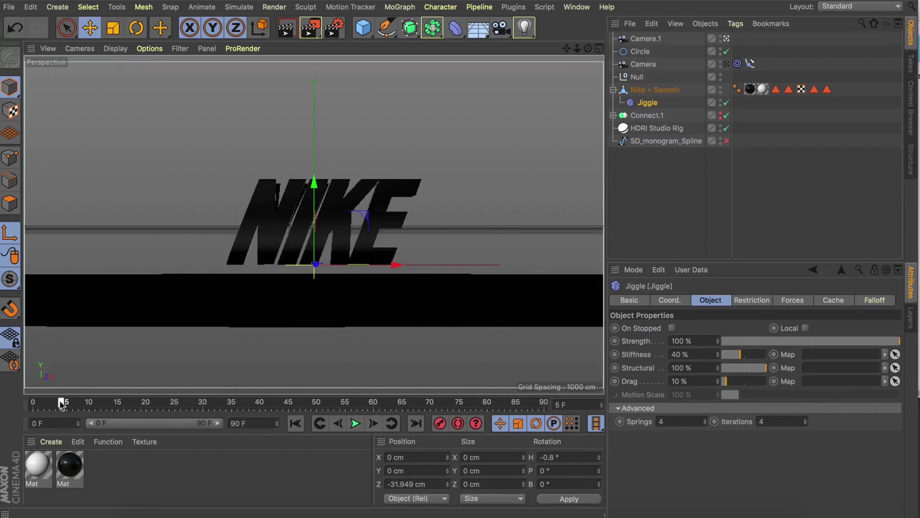
pyautogui.click(411, 188)
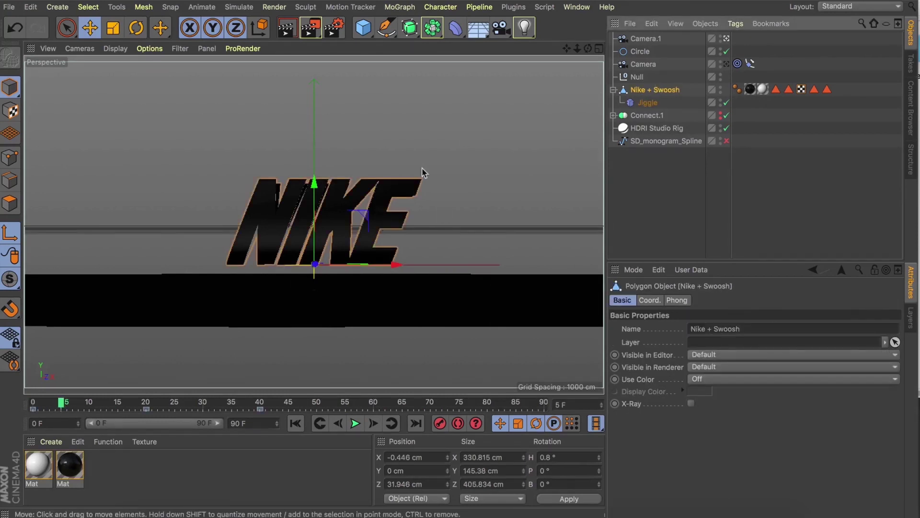
pyautogui.moveTo(156, 408); pyautogui.dragTo(174, 406)
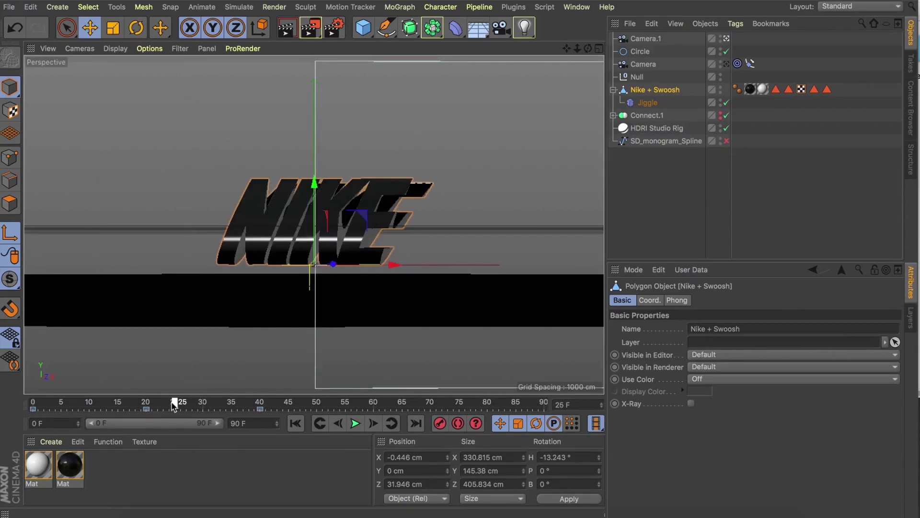
pyautogui.press('r')
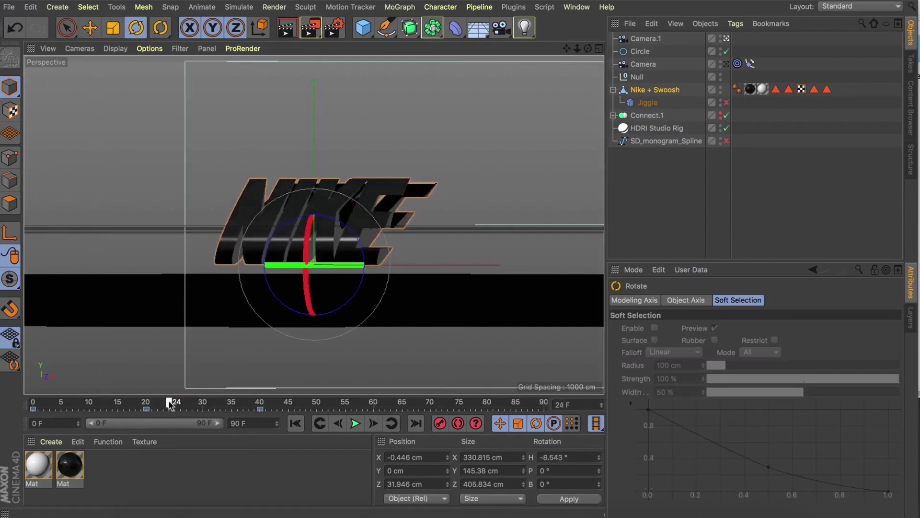
pyautogui.moveTo(278, 263); pyautogui.dragTo(312, 262)
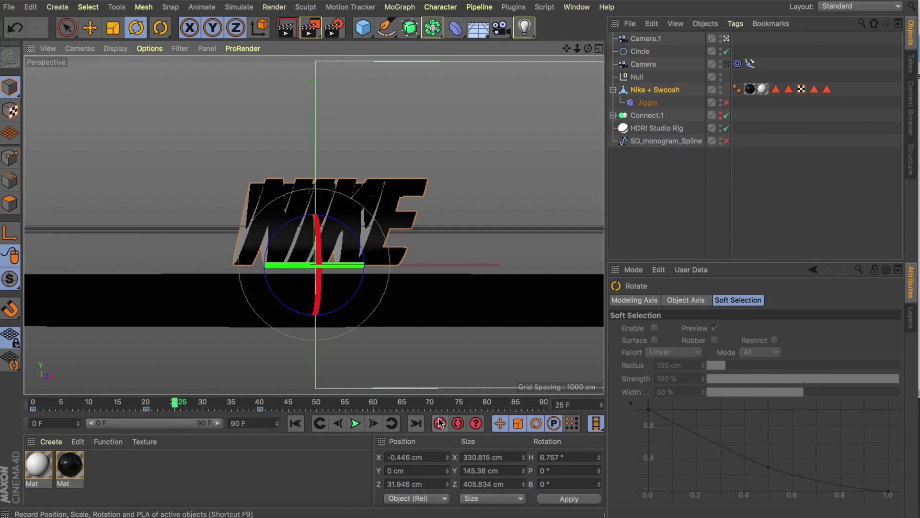
pyautogui.moveTo(174, 407); pyautogui.dragTo(250, 405)
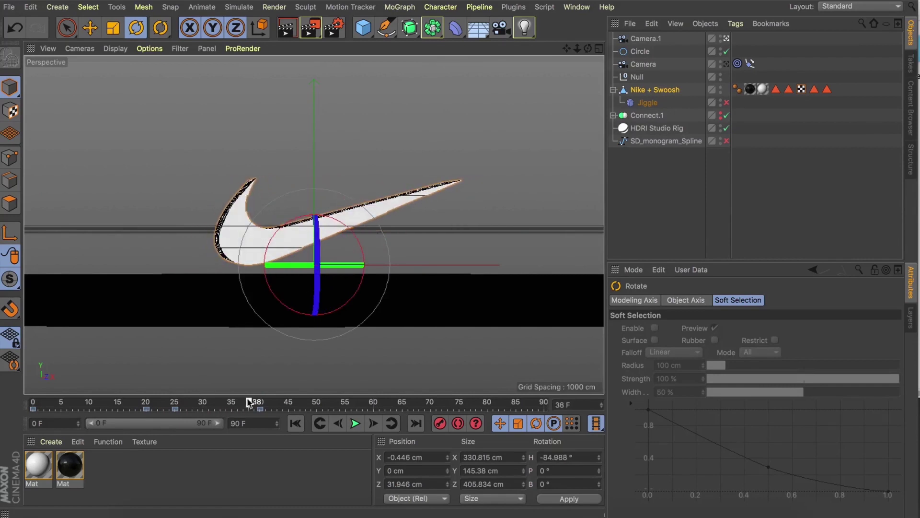
# - Re-enable the Jiggle deformer and play the animation from frame 0 with nothing selected
pyautogui.click(726, 103)
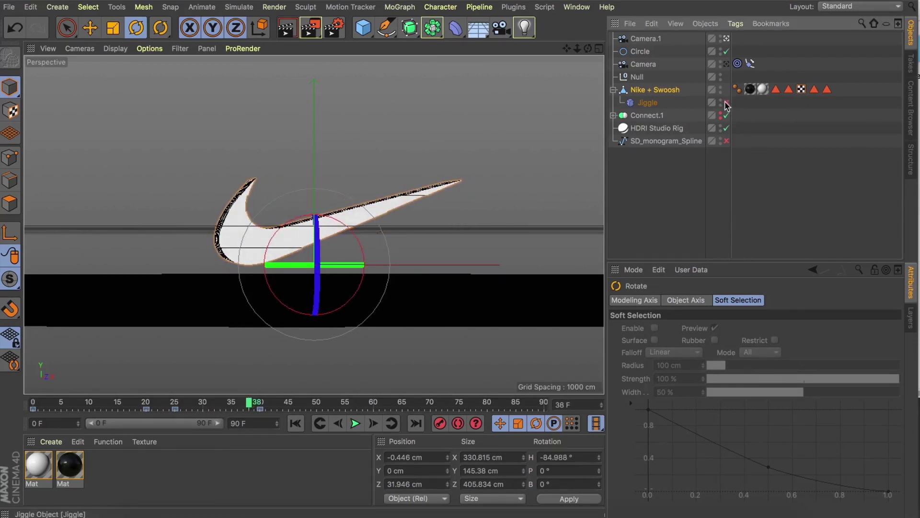
pyautogui.click(296, 423)
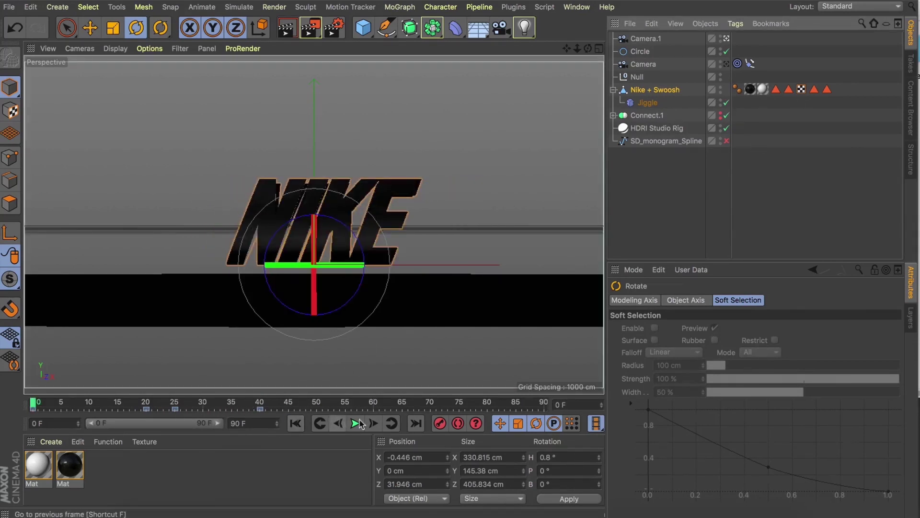
pyautogui.click(663, 226)
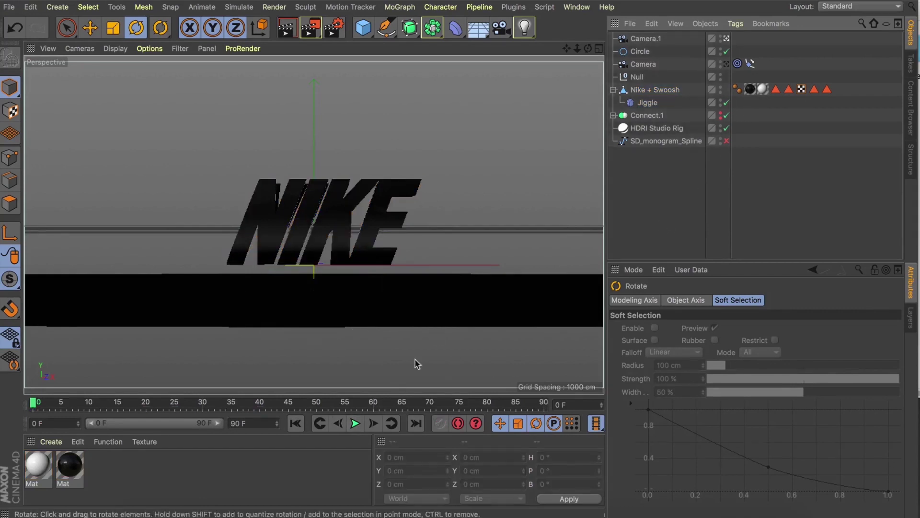
pyautogui.click(356, 423)
pyautogui.click(296, 424)
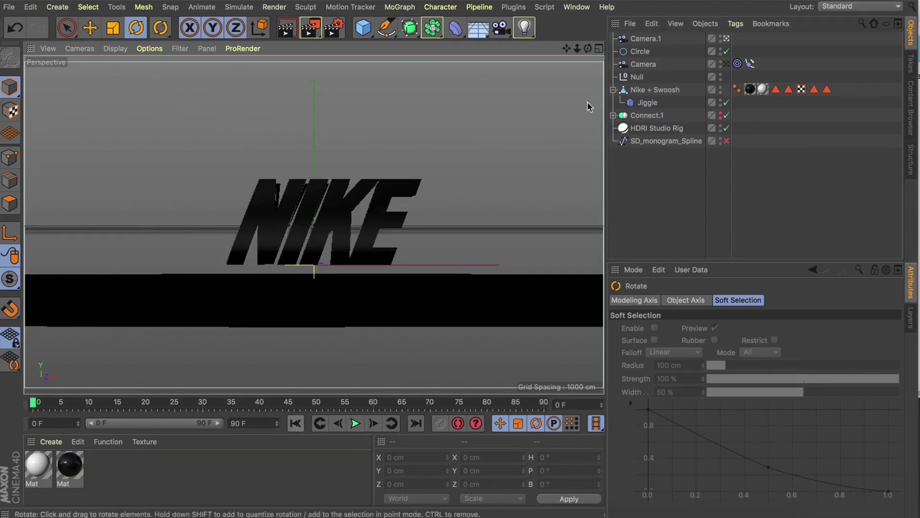
# - Place Nike + Swoosh inside a new MoGraph Fracture object and enable its Jiggle deformer
pyautogui.click(645, 90)
pyautogui.hotkey('ctrl', 'z')
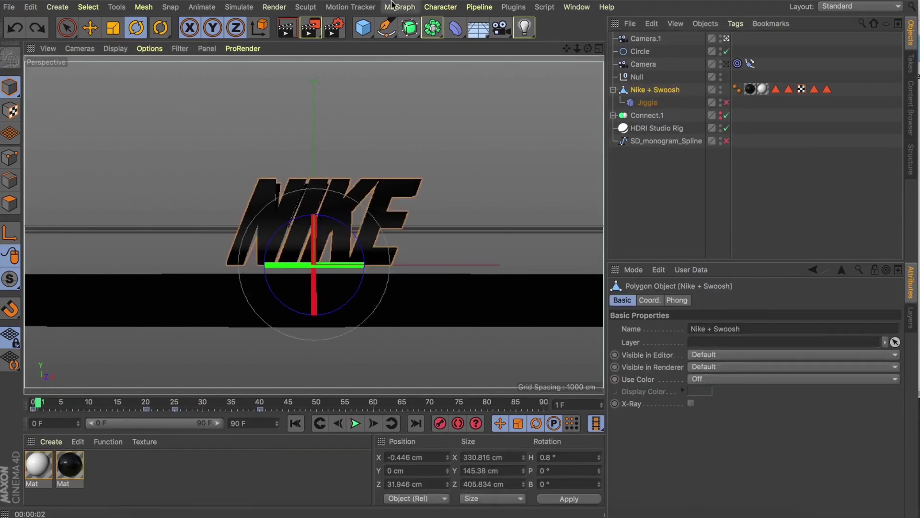
pyautogui.click(392, 6)
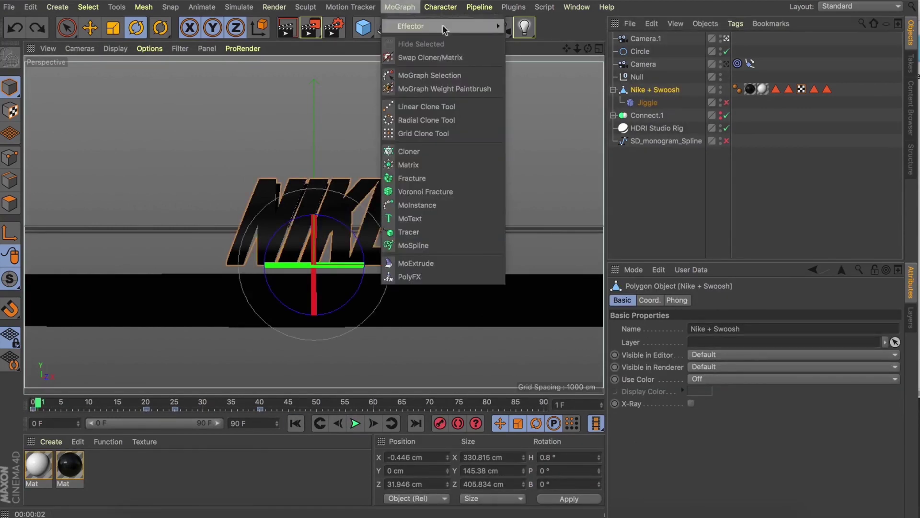
pyautogui.keyDown('alt'); pyautogui.click(428, 183); pyautogui.keyUp('alt')
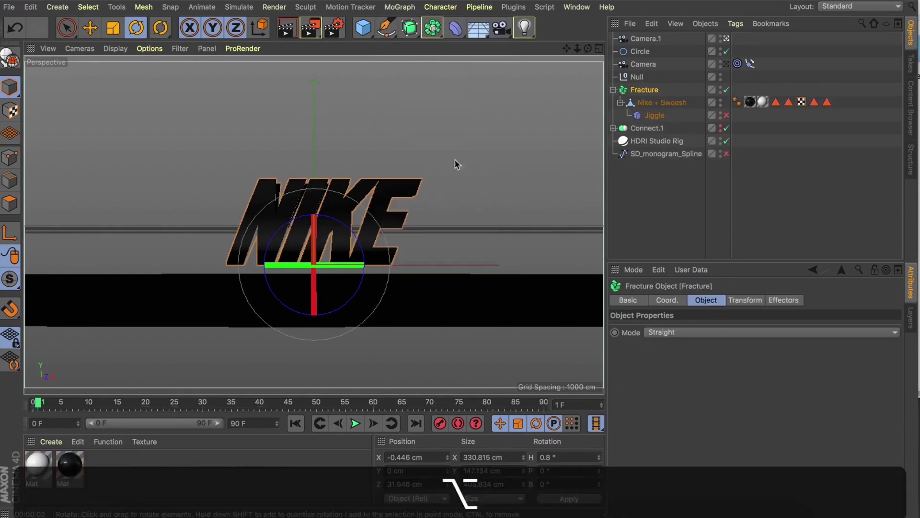
pyautogui.click(726, 115)
# - Set the Fracture mode to Explode Segments & Connect while playing the animation, and return to frame 0
pyautogui.click(295, 422)
pyautogui.click(355, 424)
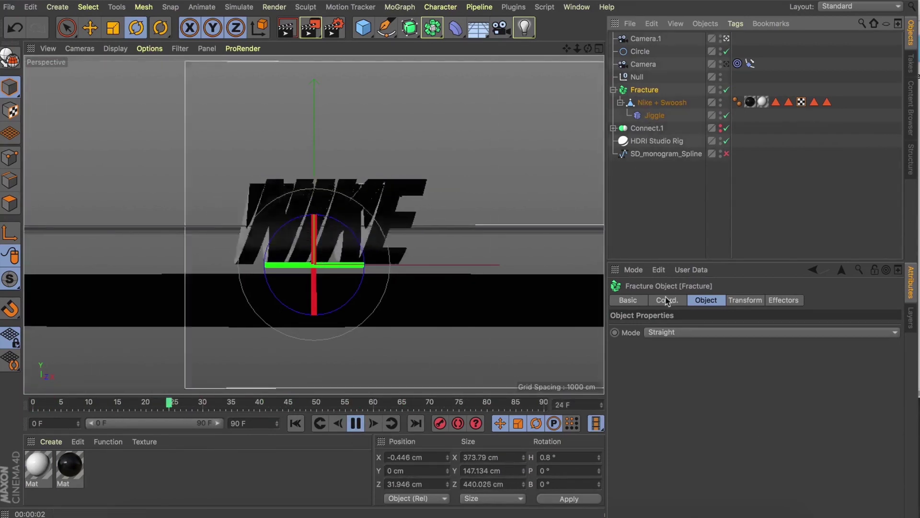
pyautogui.click(678, 332)
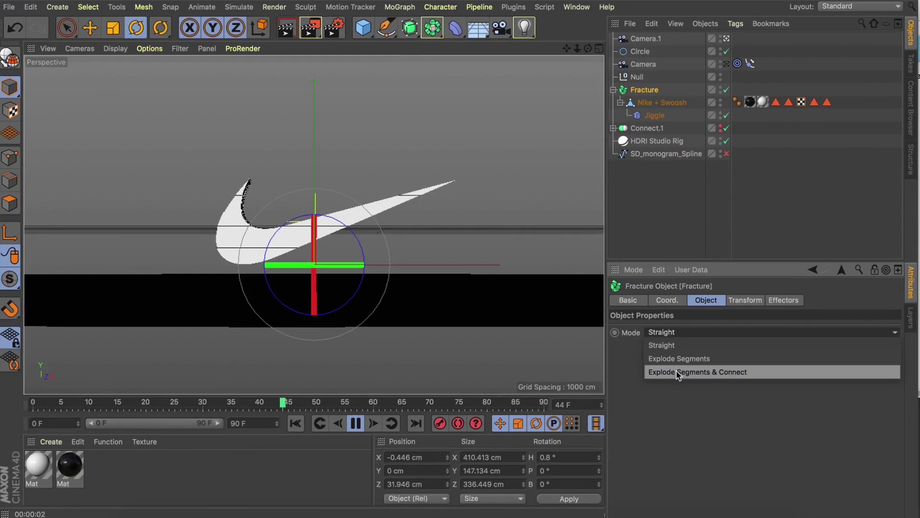
pyautogui.click(678, 372)
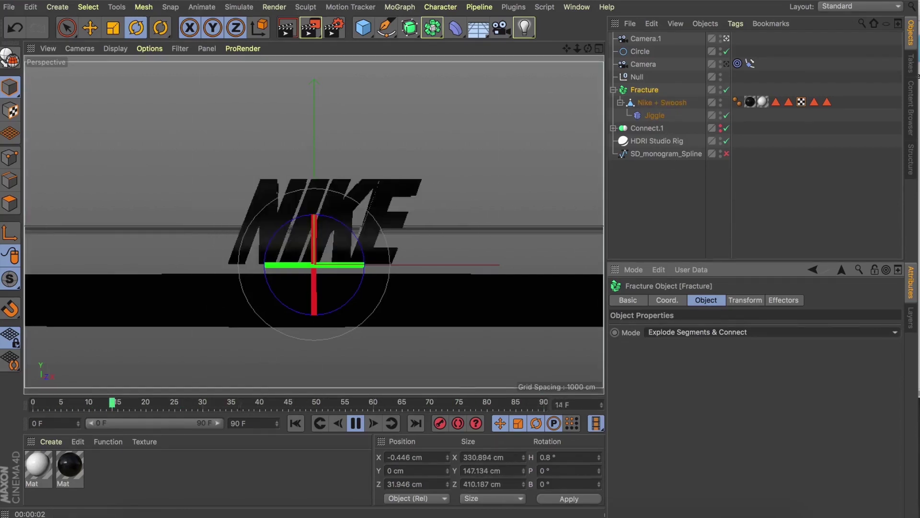
pyautogui.click(356, 424)
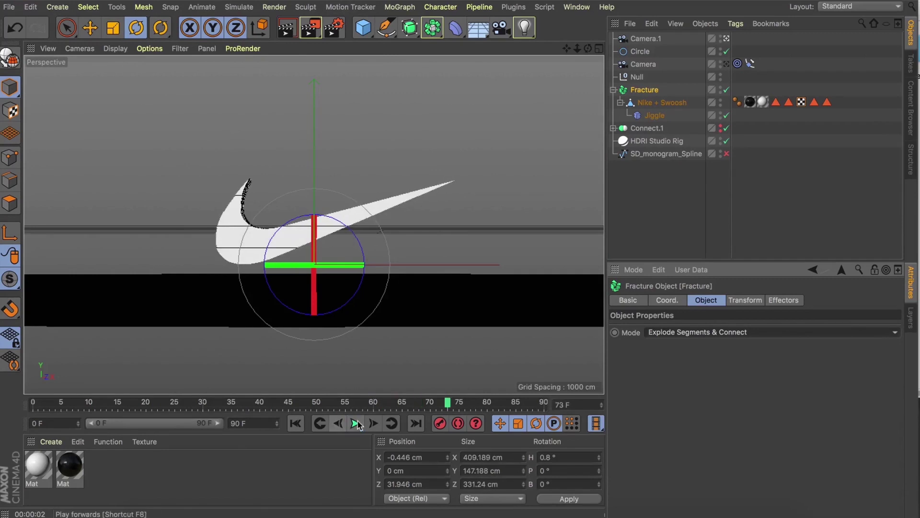
pyautogui.hotkey('shift', 'f')
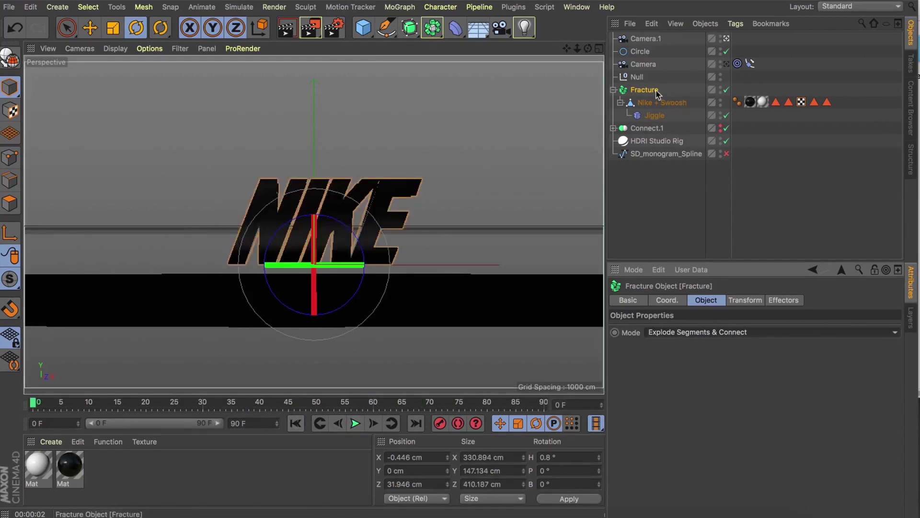
# - Add a Plain effector to the Fracture object with position off and a uniform, absolute scale of -1
pyautogui.click(408, 7)
pyautogui.moveTo(450, 26)
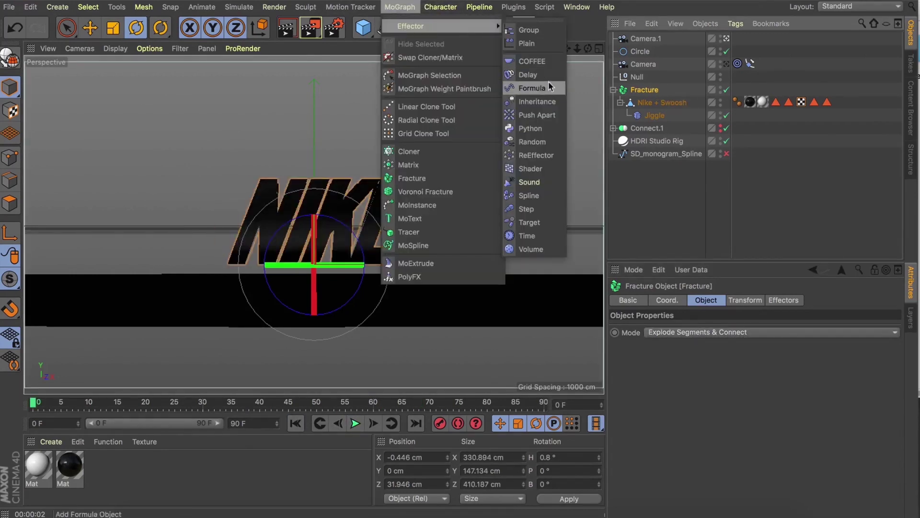
pyautogui.click(527, 44)
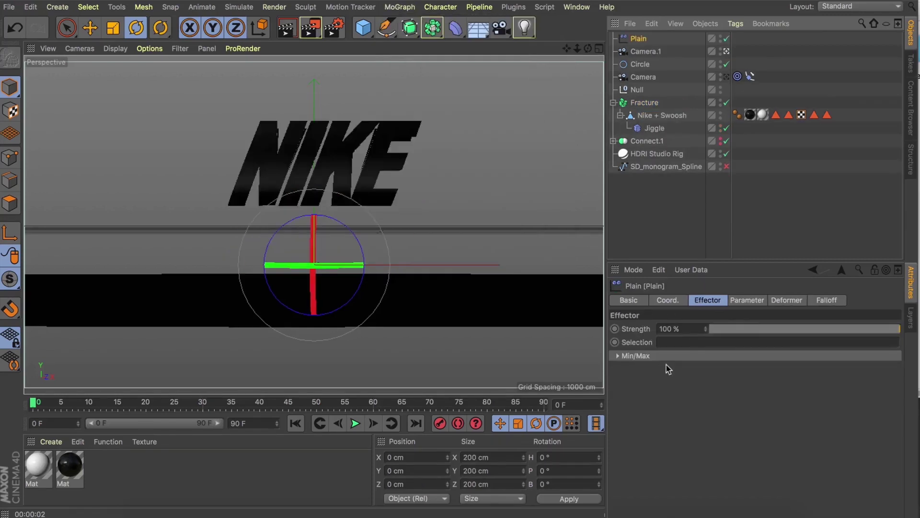
pyautogui.click(751, 301)
pyautogui.click(661, 353)
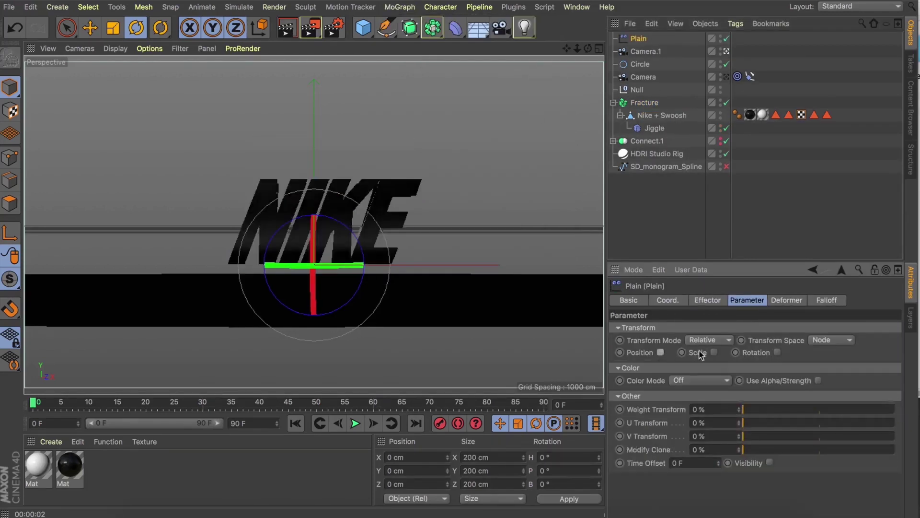
pyautogui.click(716, 352)
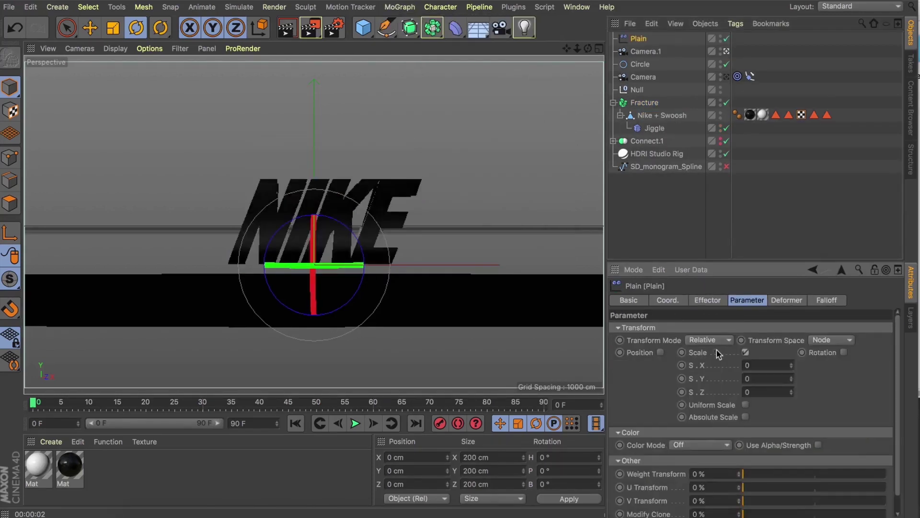
pyautogui.click(746, 405)
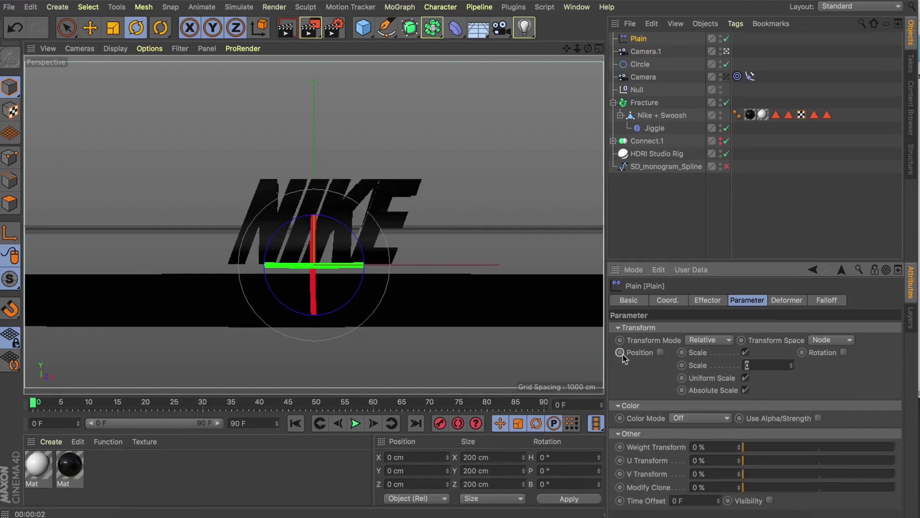
pyautogui.write('0-1')
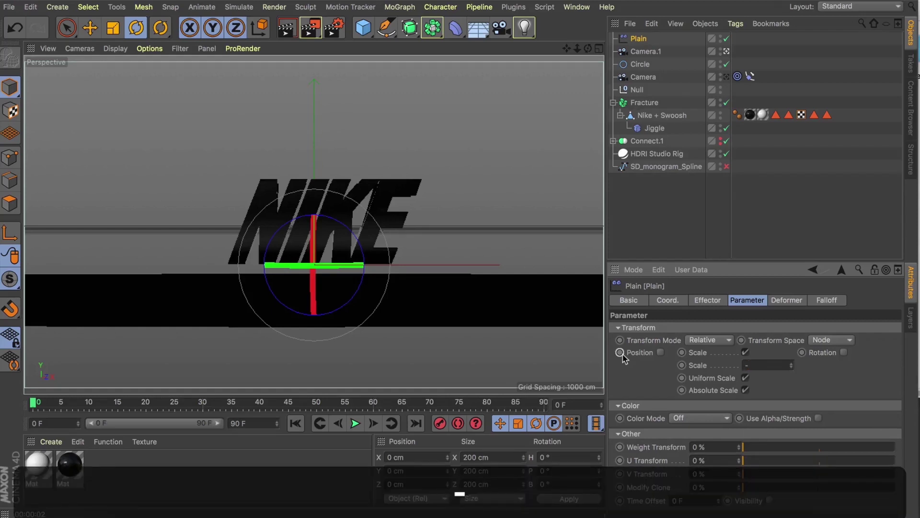
pyautogui.press('Tab')
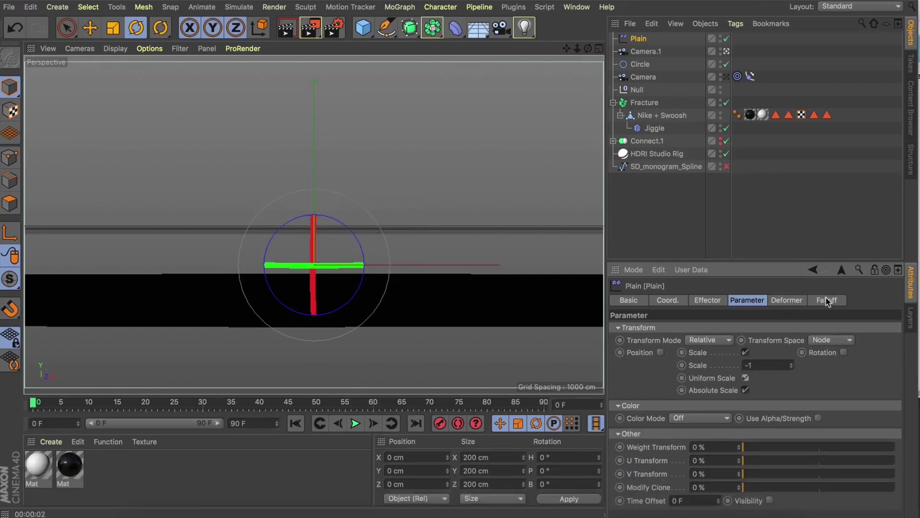
# - Give the Plain effector a Linear falloff oriented +X and move it along X to about -100 cm
pyautogui.click(826, 300)
pyautogui.click(678, 328)
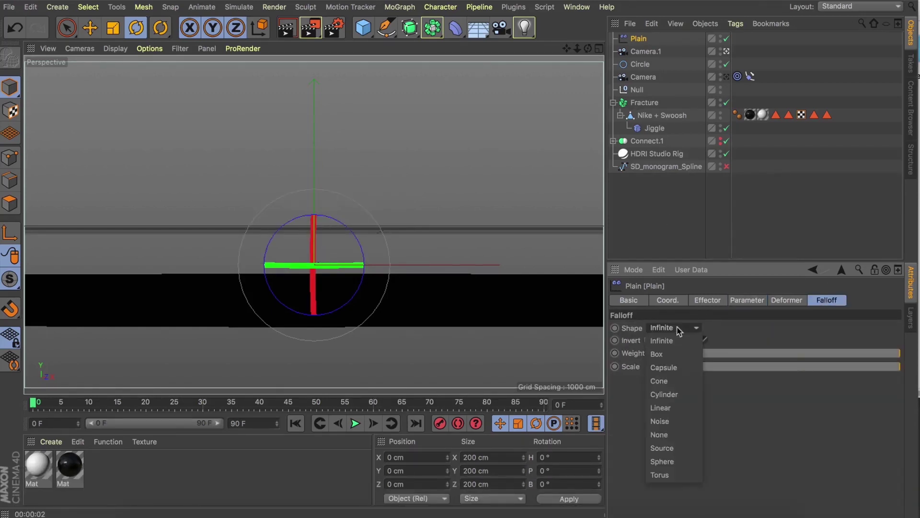
pyautogui.click(661, 408)
pyautogui.click(661, 408)
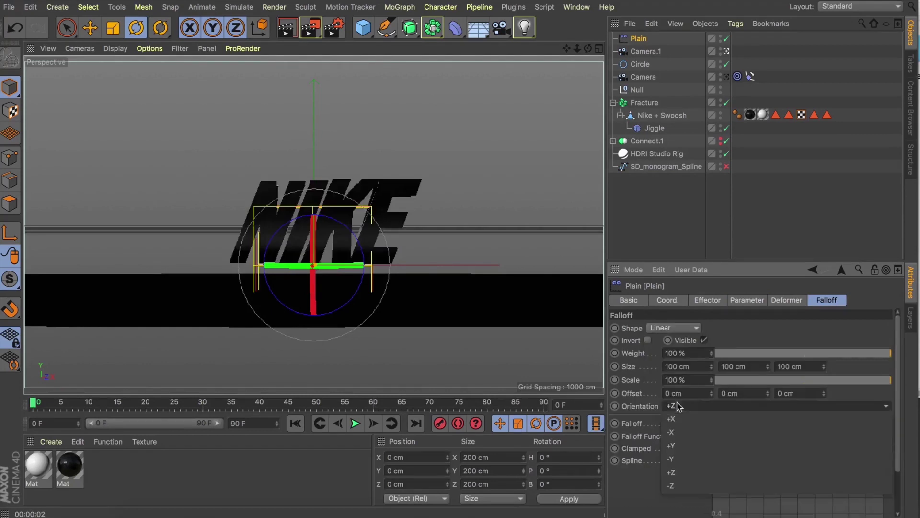
pyautogui.click(675, 421)
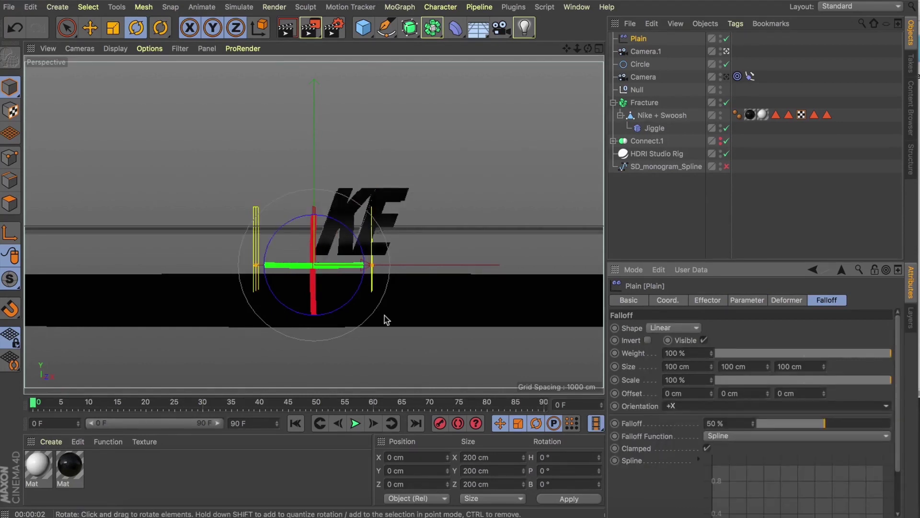
pyautogui.press('e')
pyautogui.moveTo(395, 264); pyautogui.dragTo(380, 298)
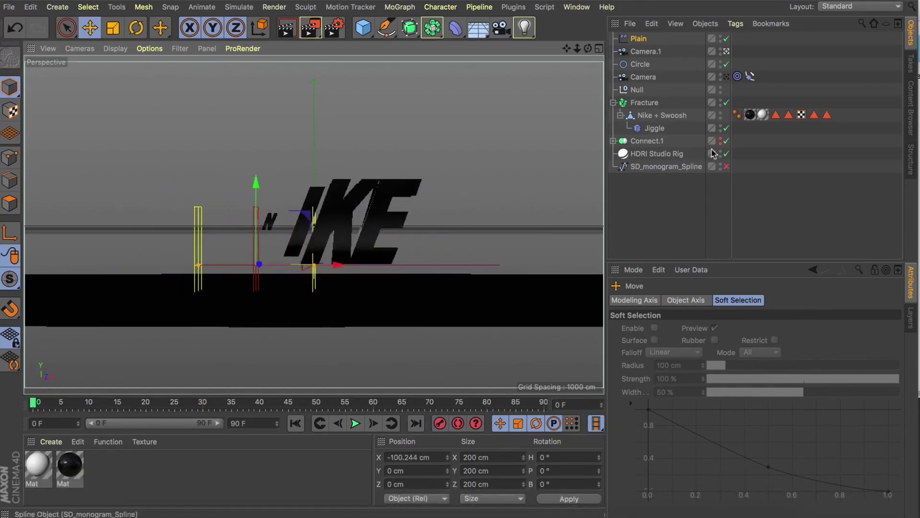
# - Change the Plain effector's falloff orientation to -X and move it to about X -108 cm to hide the lettering
pyautogui.click(639, 40)
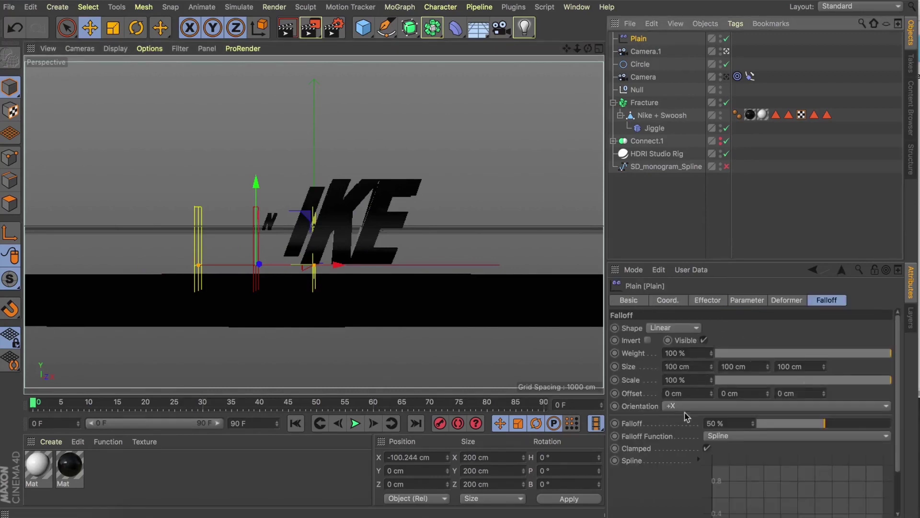
pyautogui.click(680, 406)
pyautogui.click(676, 418)
pyautogui.moveTo(338, 265); pyautogui.dragTo(422, 317)
pyautogui.moveTo(393, 263); pyautogui.dragTo(335, 268)
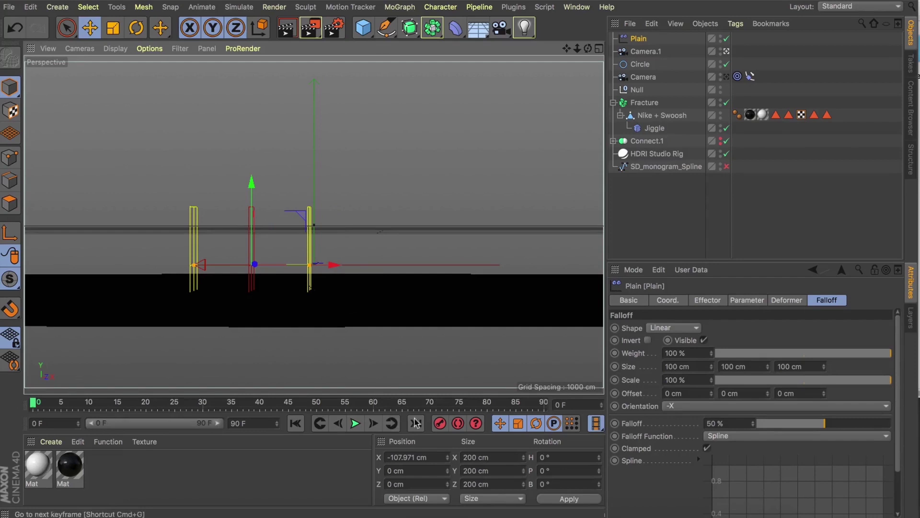
# - At frame 10, move the Plain effector along X to about 196 cm and keyframe it to reveal the lettering
pyautogui.click(90, 402)
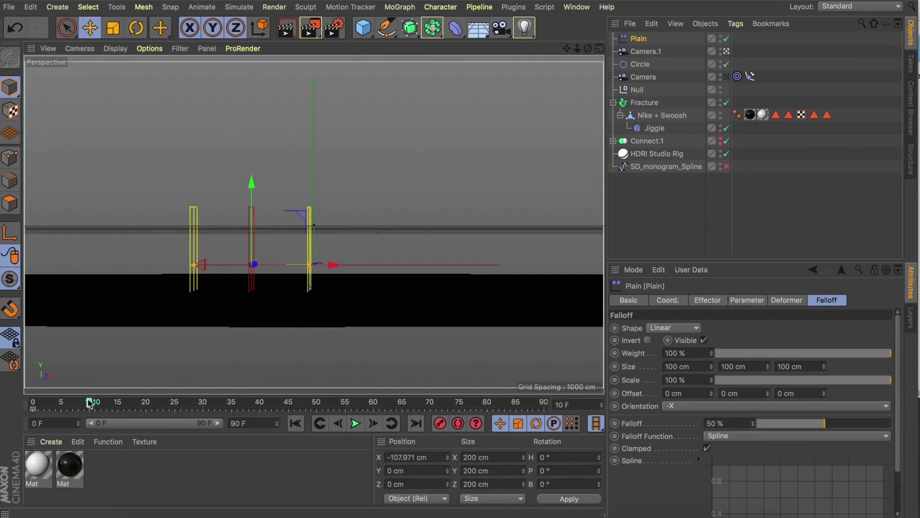
pyautogui.moveTo(303, 266); pyautogui.dragTo(482, 266)
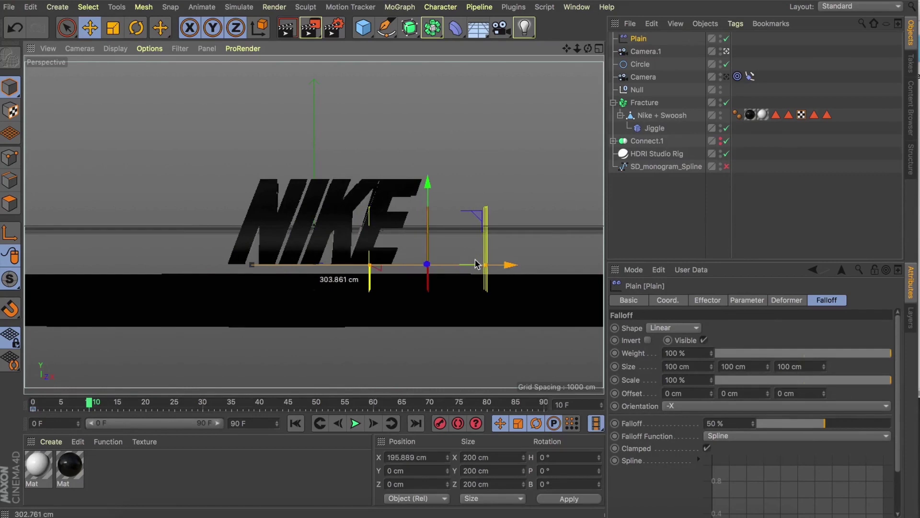
pyautogui.click(439, 424)
pyautogui.moveTo(95, 410)
pyautogui.mouseDown()
pyautogui.moveTo(55, 404)
pyautogui.moveTo(87, 404)
pyautogui.mouseUp()
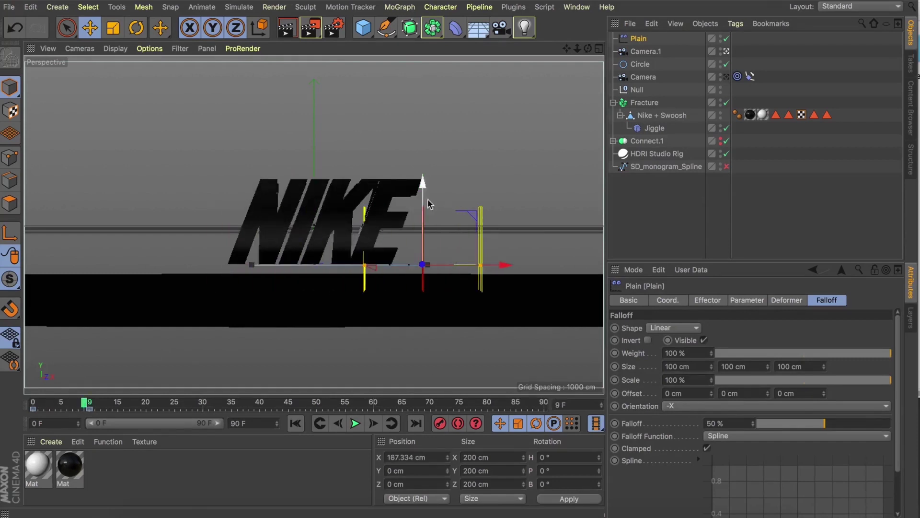
# - Enable position on the Plain effector with a Y offset of -112 cm, check the letters' rise, and return to frame 0
pyautogui.click(708, 300)
pyautogui.click(747, 300)
pyautogui.press('f')
pyautogui.press('f')
pyautogui.press('f')
pyautogui.press('f')
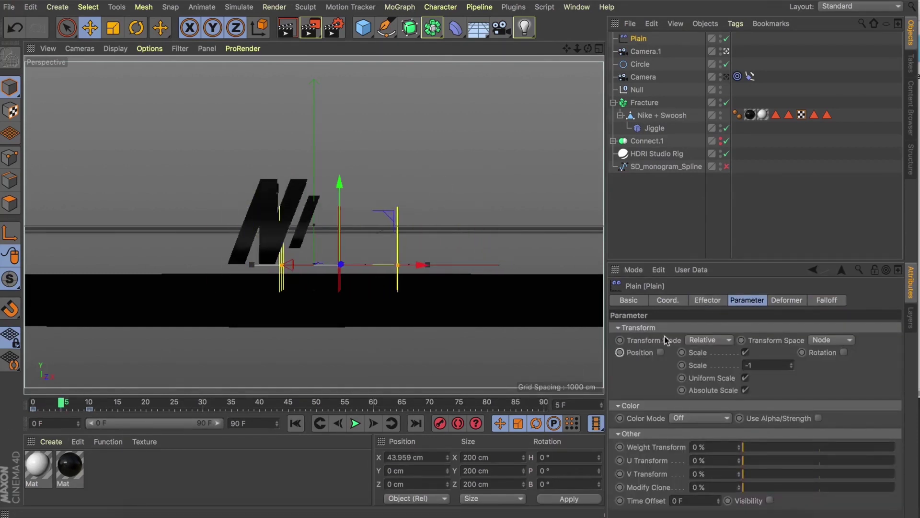
pyautogui.click(661, 353)
pyautogui.moveTo(706, 378); pyautogui.dragTo(706, 389)
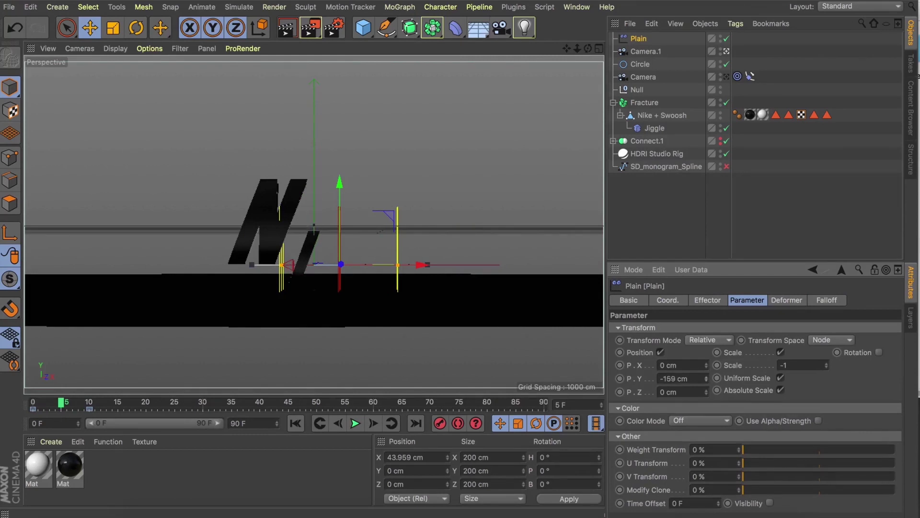
pyautogui.moveTo(38, 403); pyautogui.dragTo(72, 401)
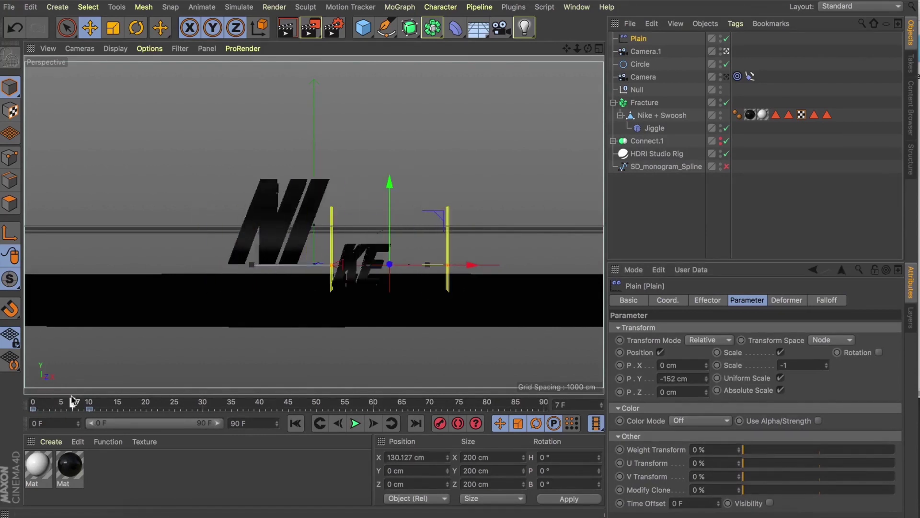
pyautogui.moveTo(706, 379); pyautogui.dragTo(709, 381)
pyautogui.moveTo(71, 395)
pyautogui.mouseDown()
pyautogui.moveTo(33, 402)
pyautogui.moveTo(87, 403)
pyautogui.moveTo(50, 403)
pyautogui.moveTo(86, 403)
pyautogui.moveTo(62, 402)
pyautogui.moveTo(78, 401)
pyautogui.mouseUp()
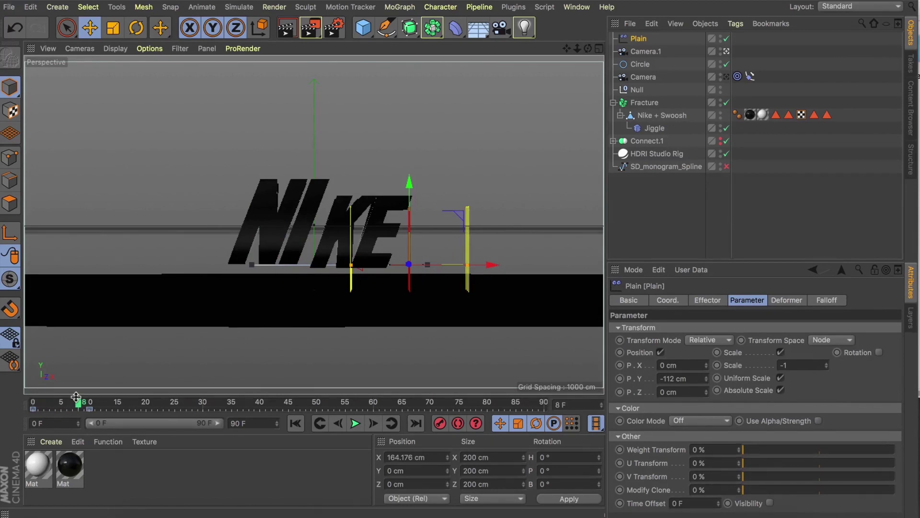
pyautogui.click(295, 423)
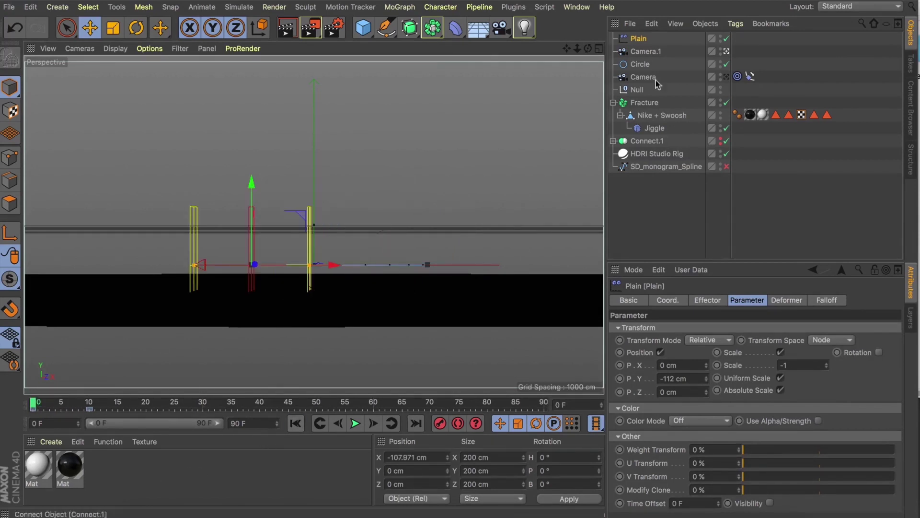
# - Add a Delay effector to the Fracture object, set its mode to Spring and its strength to 70%
pyautogui.click(644, 103)
pyautogui.click(401, 7)
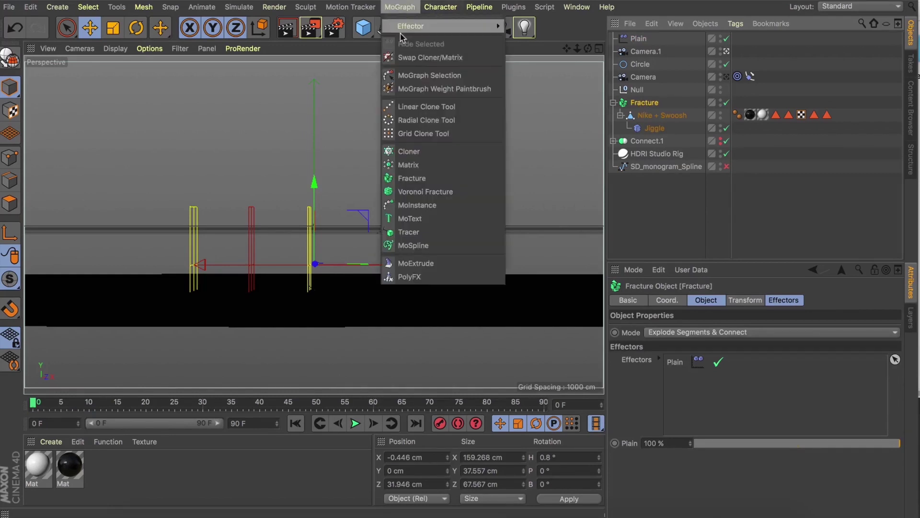
pyautogui.moveTo(402, 27)
pyautogui.click(531, 82)
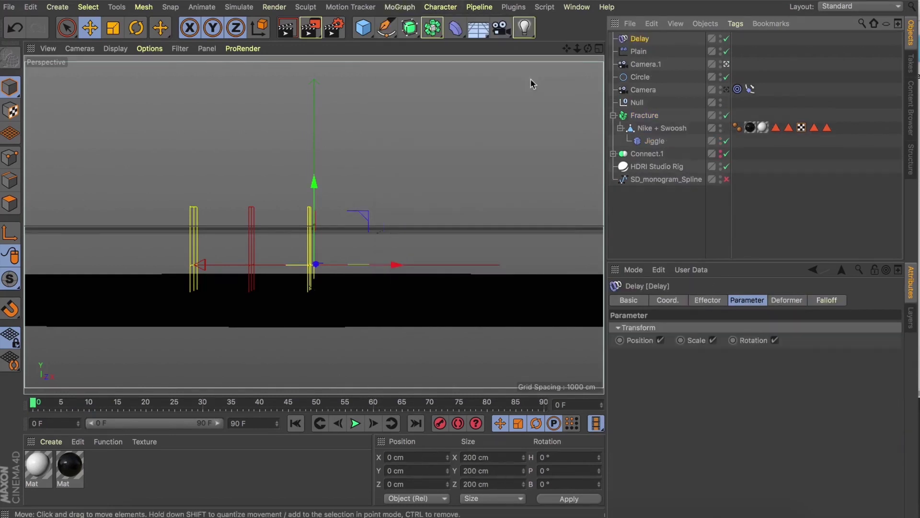
pyautogui.click(699, 301)
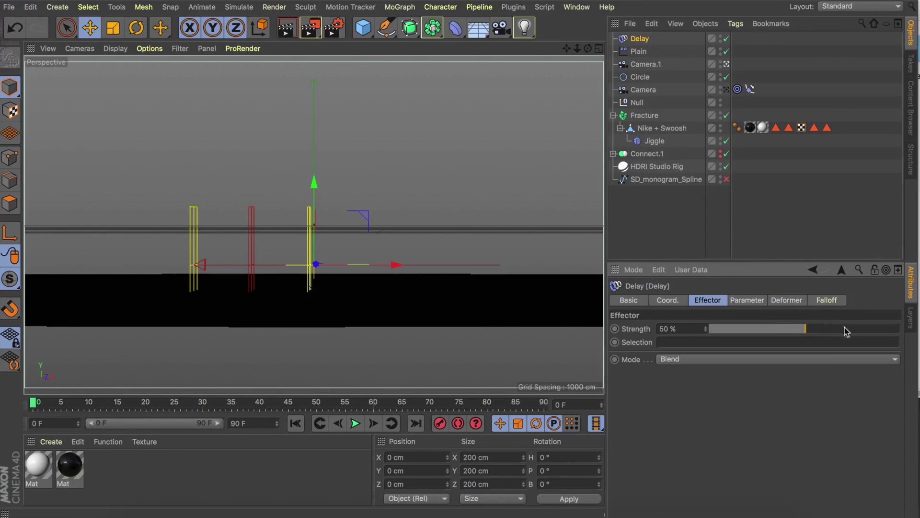
pyautogui.click(750, 358)
pyautogui.click(714, 399)
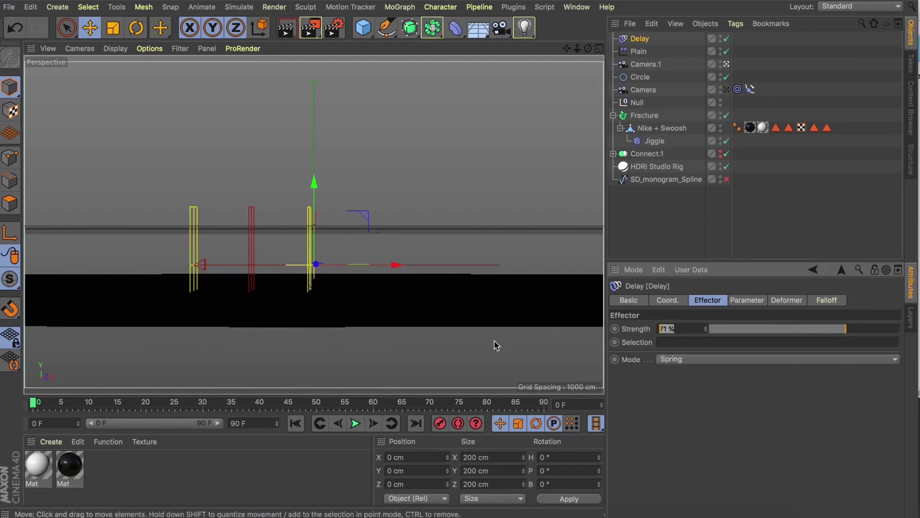
pyautogui.write('70')
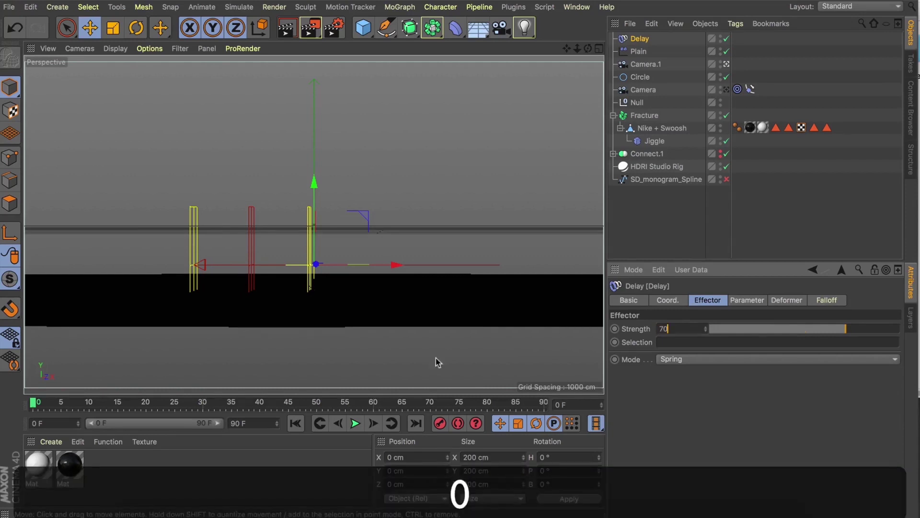
# - Play the animation and lower the Delay effector's strength to 36%
pyautogui.click(355, 423)
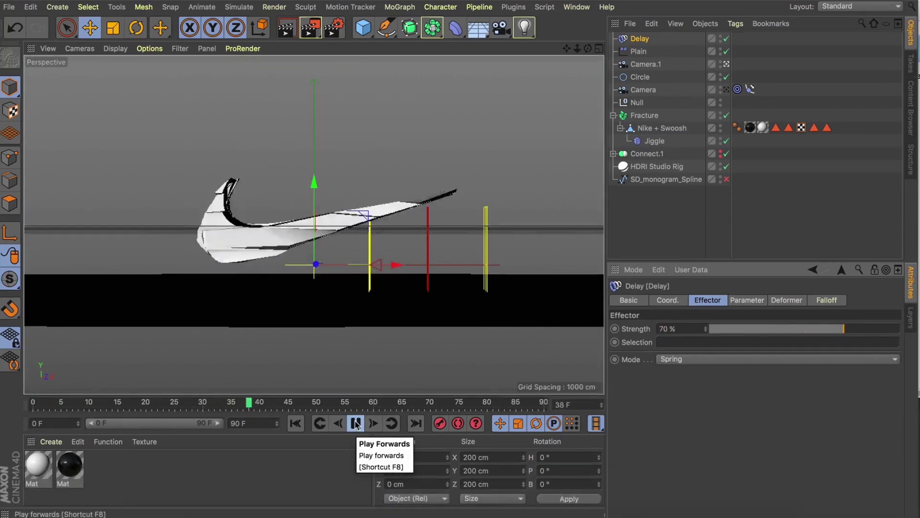
pyautogui.click(779, 330)
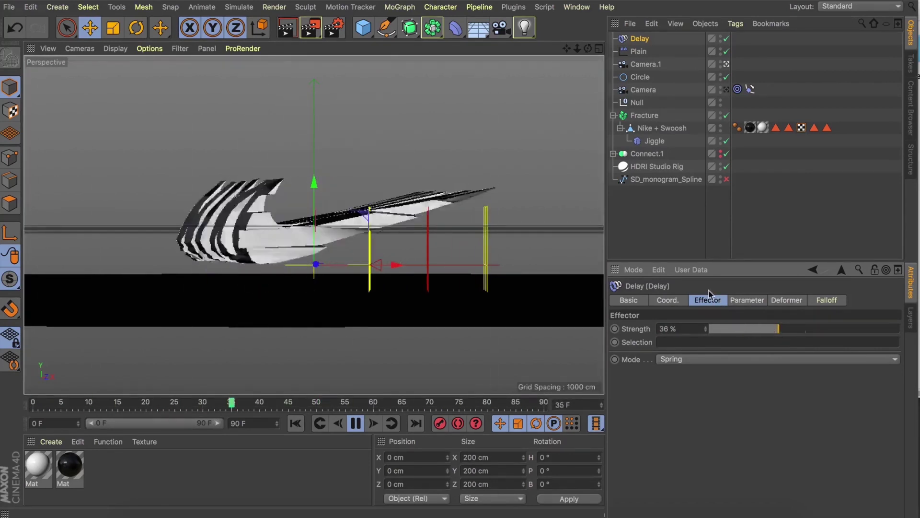
pyautogui.click(661, 224)
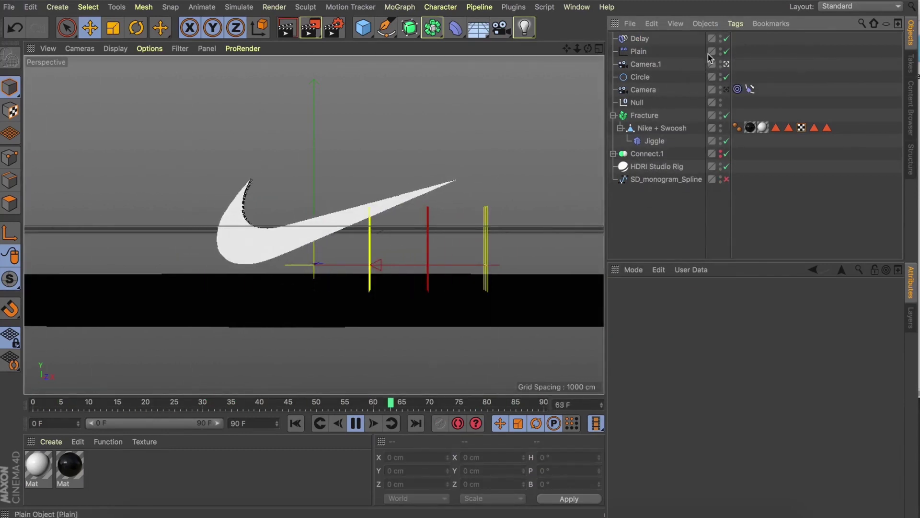
# - Move the Plain effector's end keyframe to frame 20 and set the Delay effector's strength to 45%
pyautogui.click(643, 52)
pyautogui.click(89, 411)
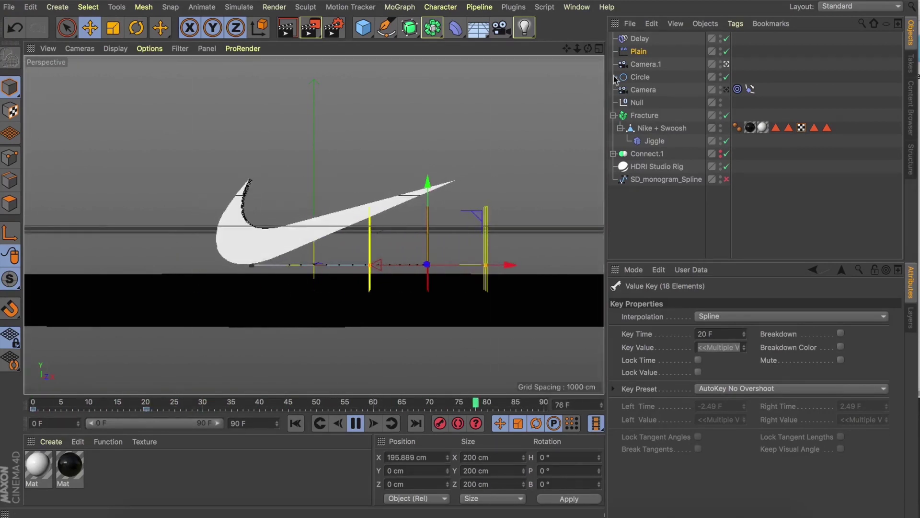
pyautogui.click(640, 38)
pyautogui.moveTo(786, 331); pyautogui.dragTo(797, 331)
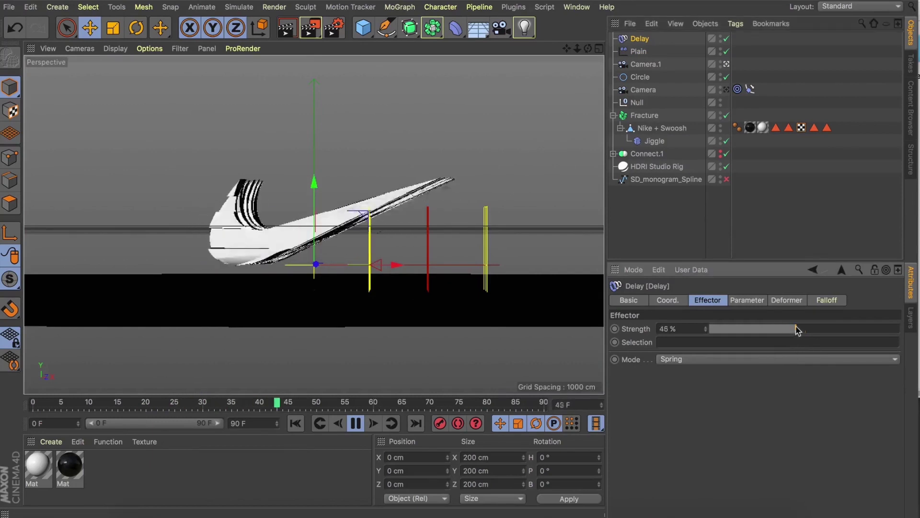
# - Move the turn keyframes of the Nike + Swoosh object to frames 40, 45 and 60
pyautogui.click(643, 115)
pyautogui.click(662, 128)
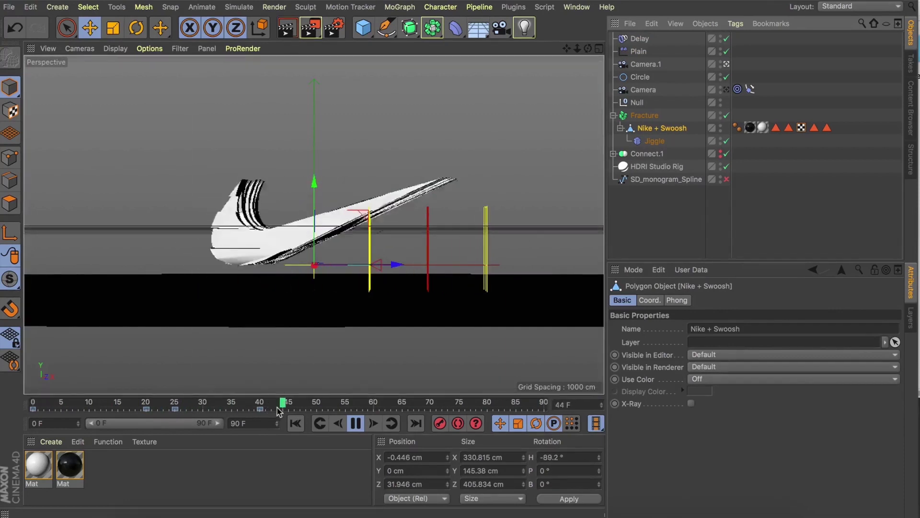
pyautogui.click(147, 410)
pyautogui.moveTo(134, 408); pyautogui.dragTo(263, 421)
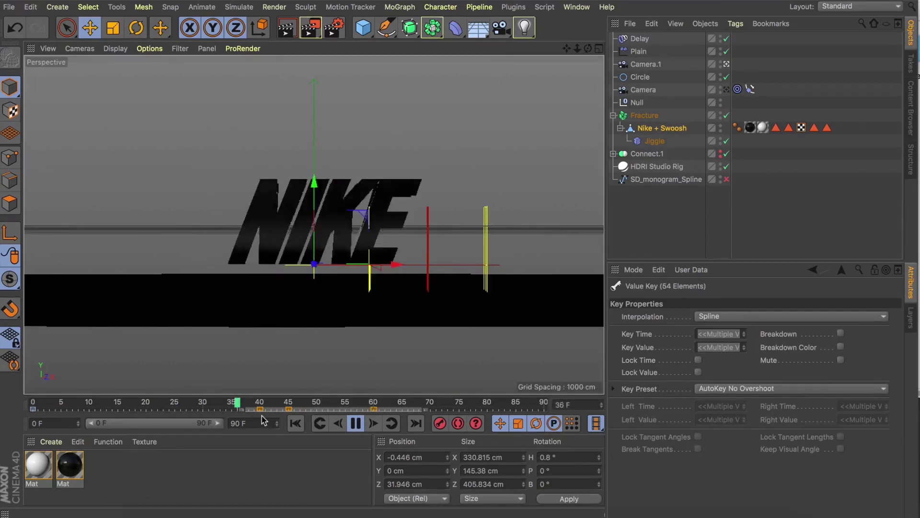